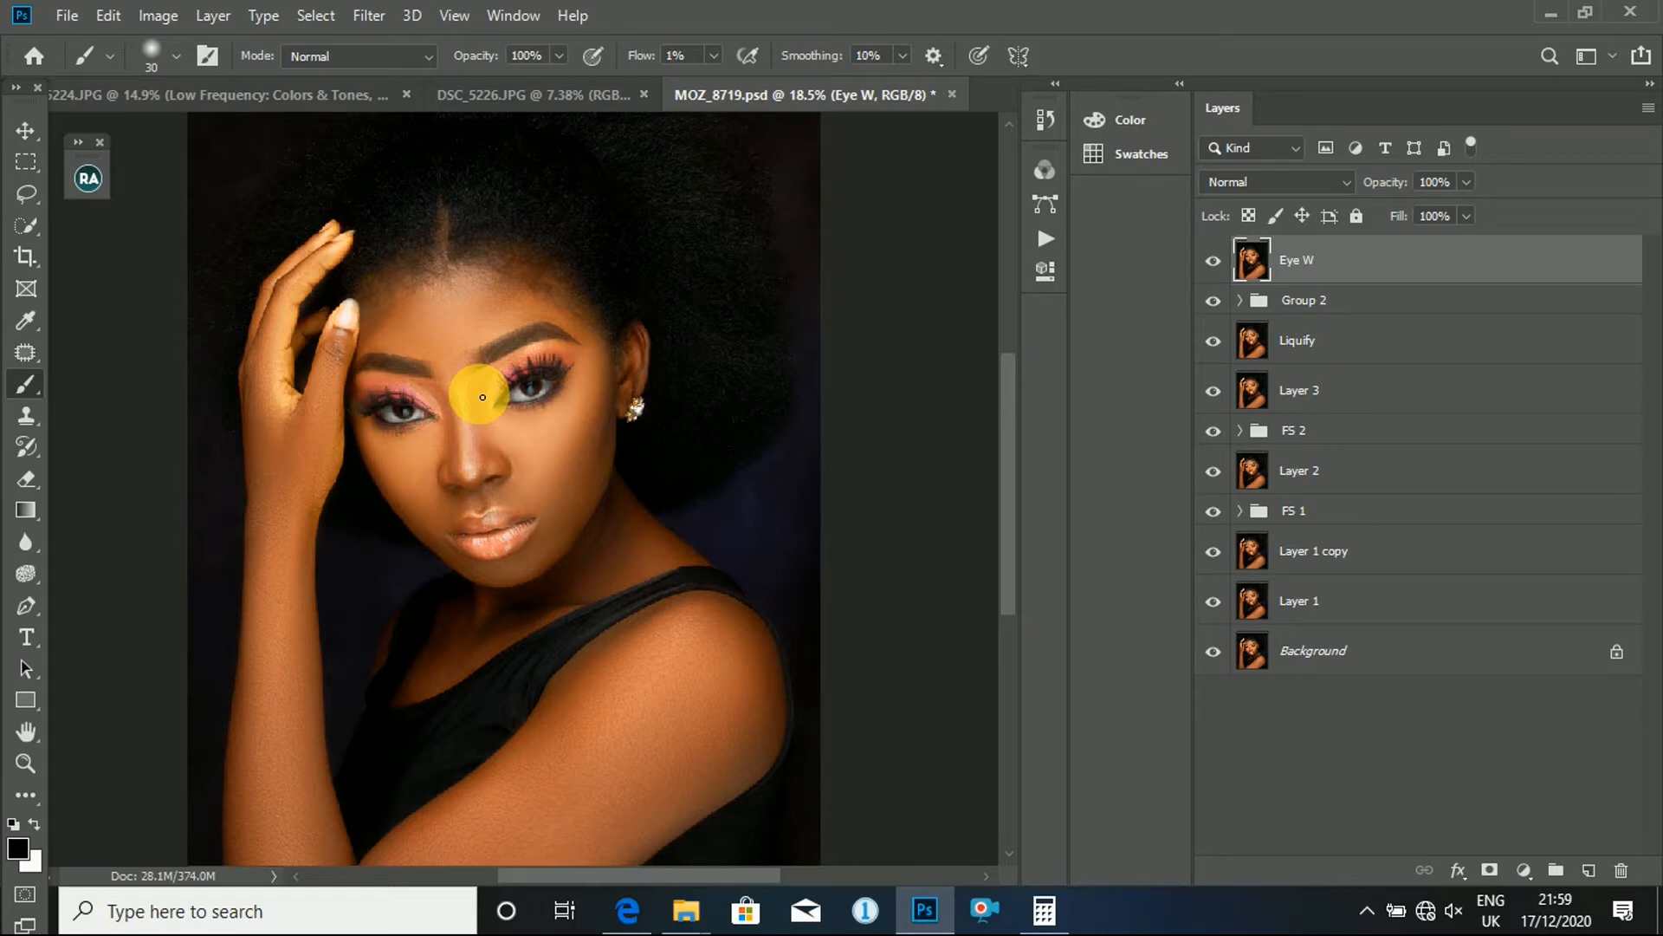
- Examine the portrait's eyes both in close-up and in the full image
{"action": "scroll", "coordinate": [546, 448], "scroll_direction": "up", "scroll_amount": 5}
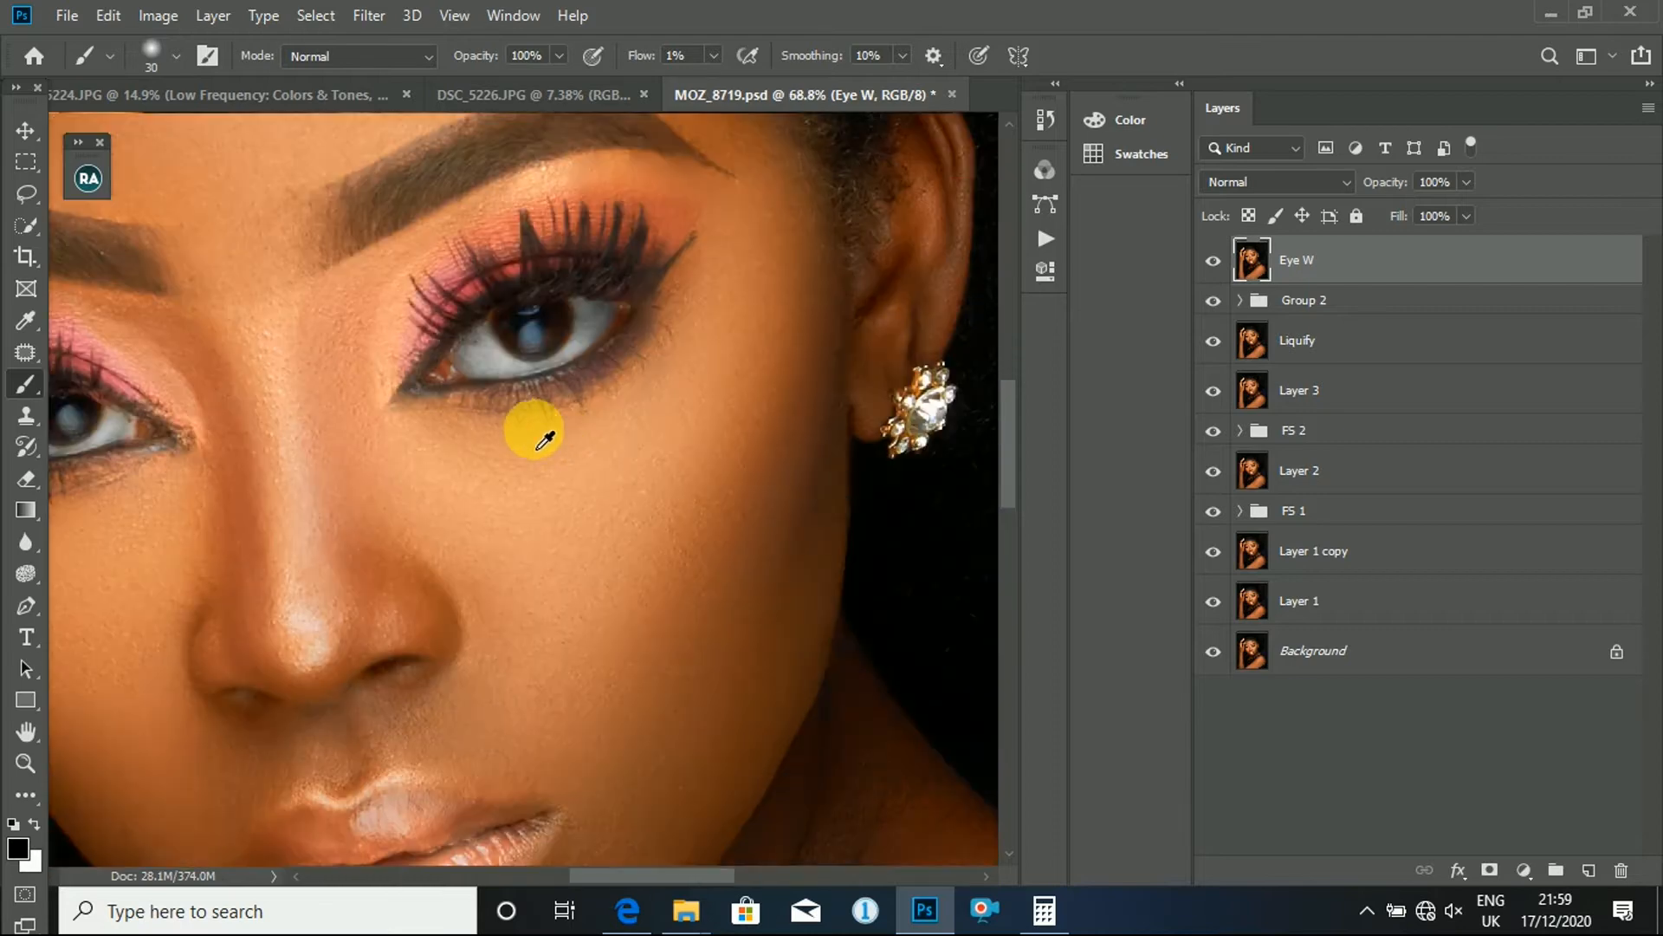
{"action": "scroll", "coordinate": [544, 444], "scroll_direction": "down", "scroll_amount": 2}
{"action": "scroll", "coordinate": [544, 445], "scroll_direction": "down", "scroll_amount": 2}
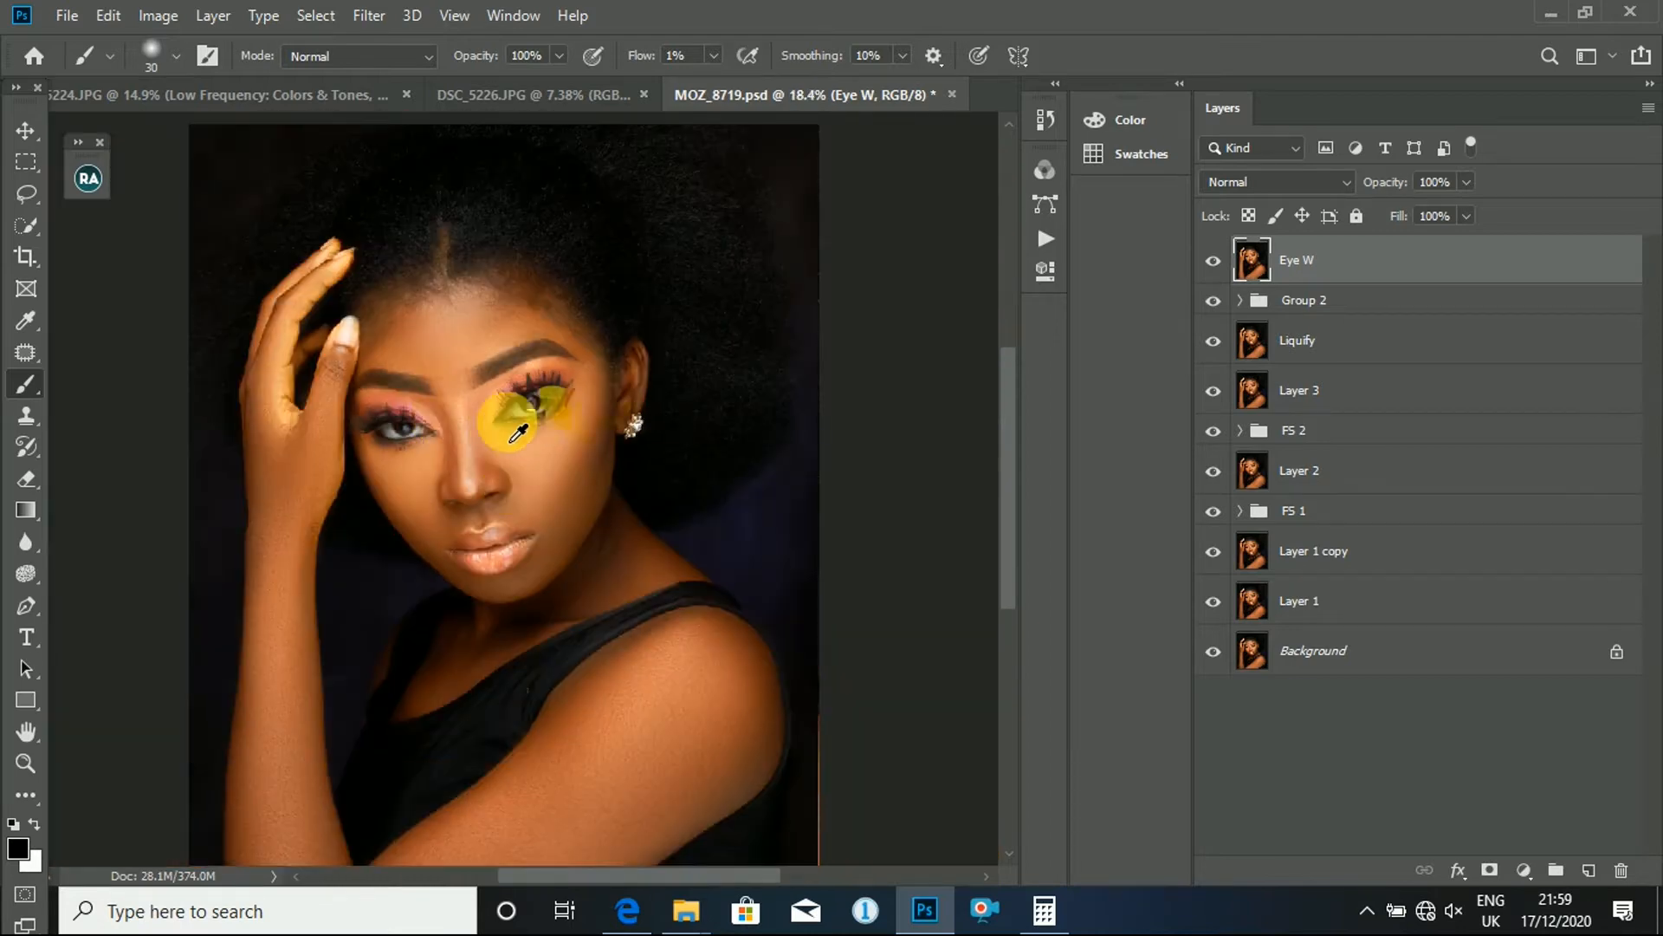
{"action": "scroll", "coordinate": [518, 446], "scroll_direction": "up", "scroll_amount": 1}
{"action": "scroll", "coordinate": [517, 446], "scroll_direction": "up", "scroll_amount": 1}
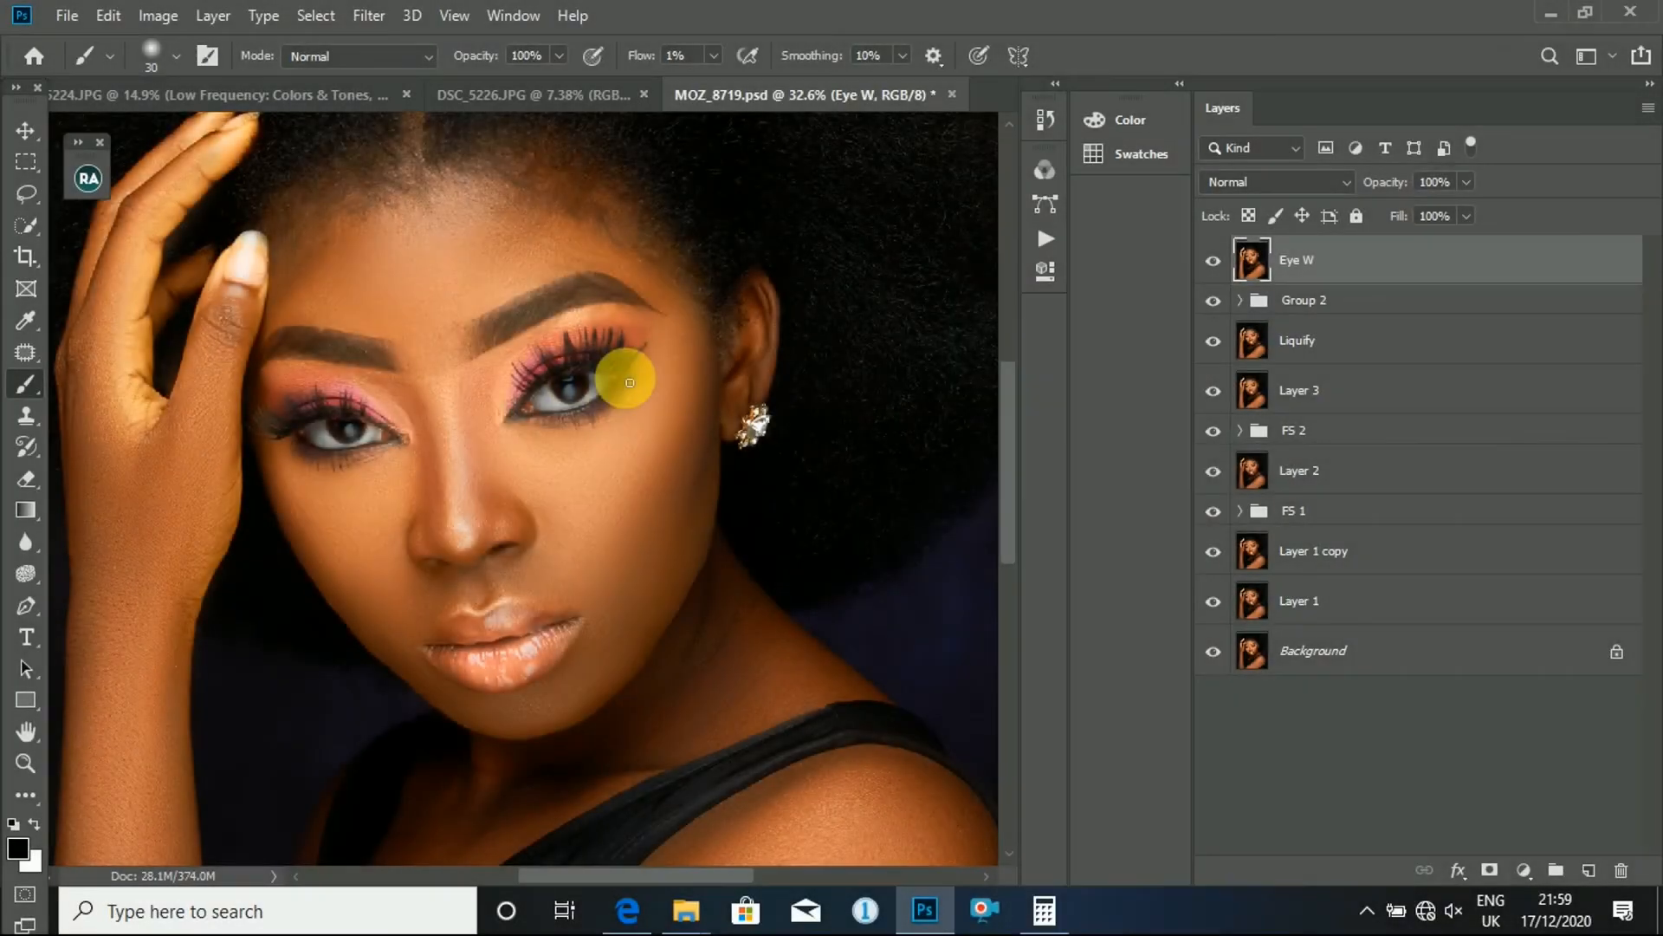
{"action": "scroll", "coordinate": [750, 479], "scroll_direction": "up", "scroll_amount": 6}
{"action": "scroll", "coordinate": [561, 481], "scroll_direction": "down", "scroll_amount": 9}
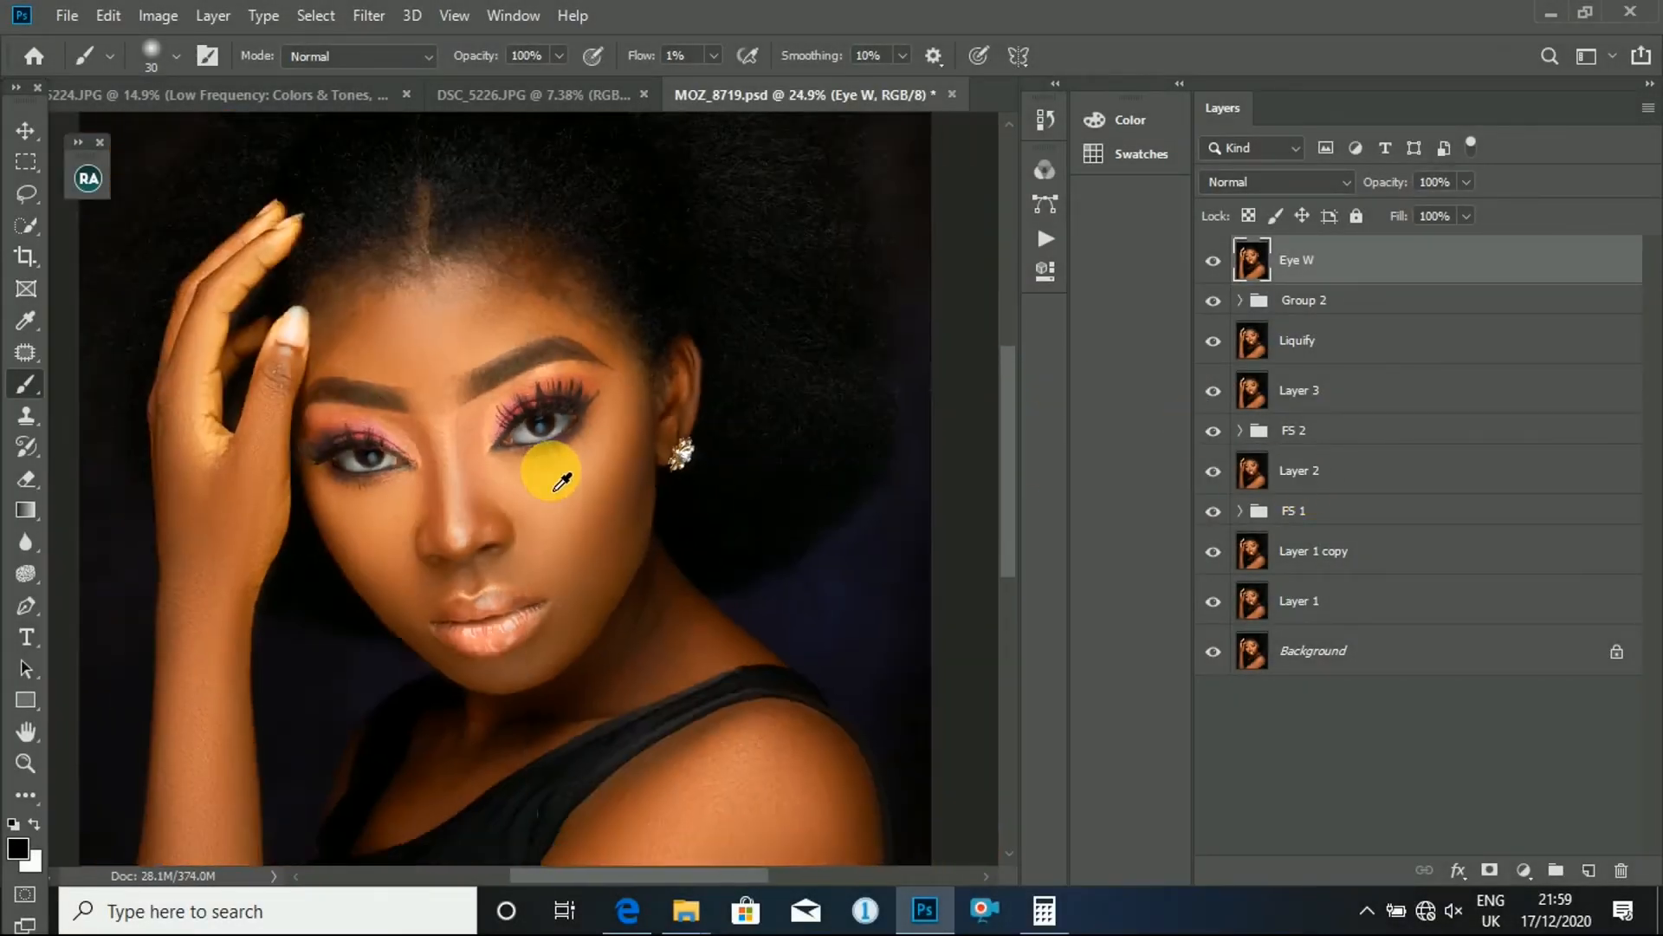
{"action": "scroll", "coordinate": [561, 482], "scroll_direction": "down", "scroll_amount": 2}
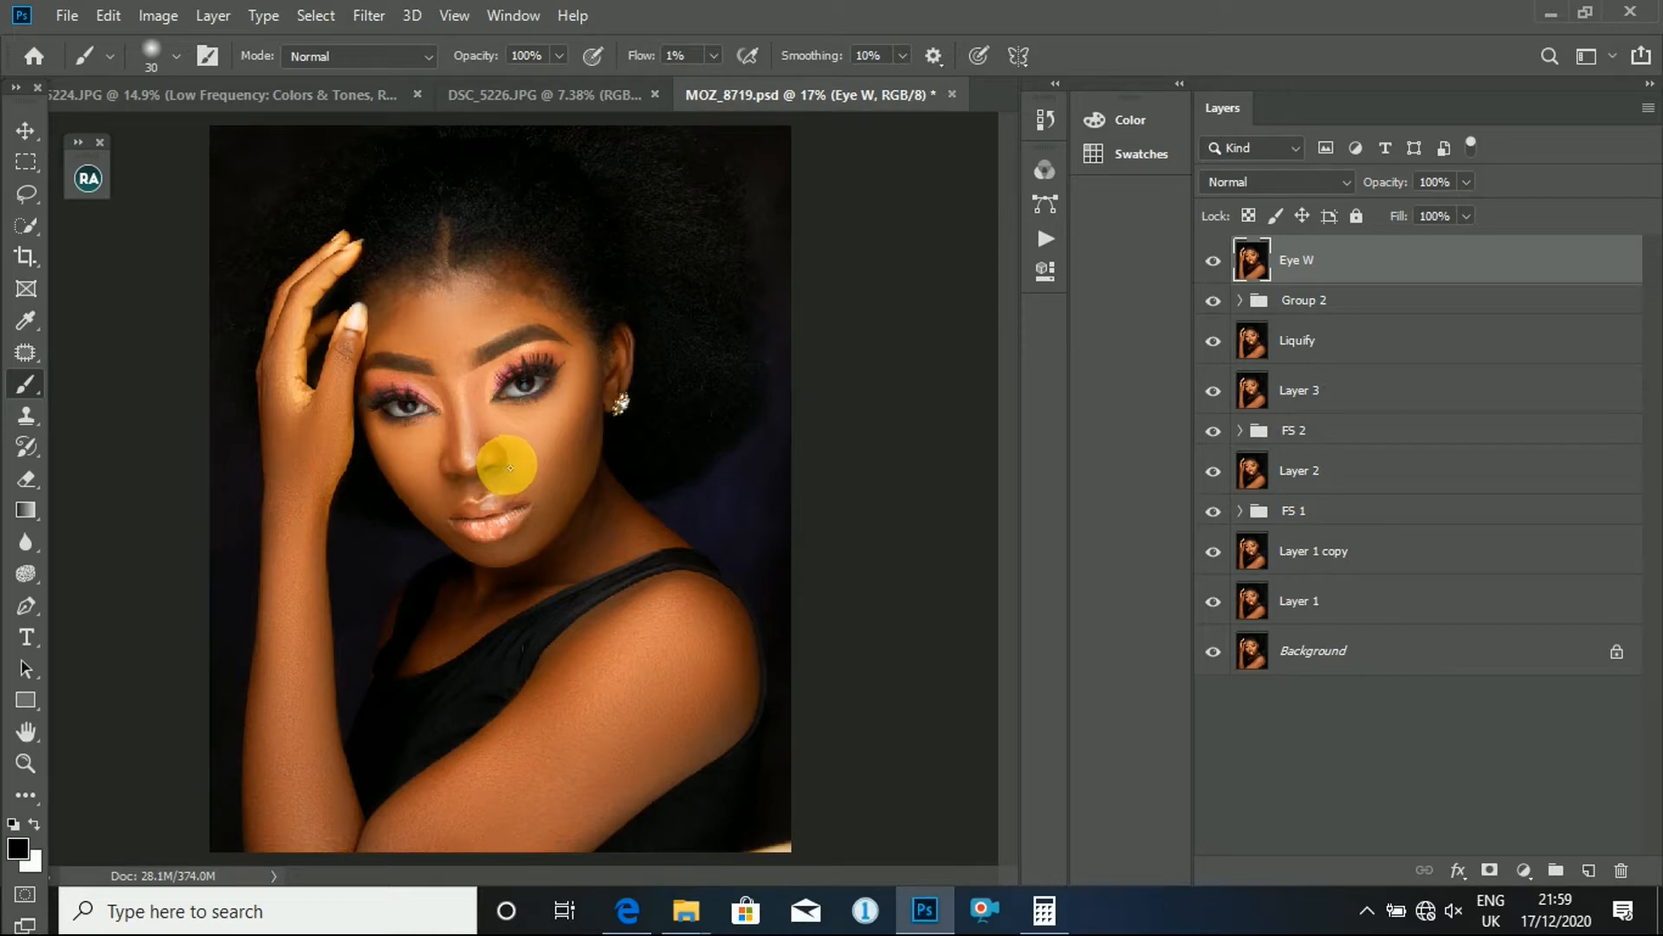
{"action": "scroll", "coordinate": [507, 465], "scroll_direction": "down", "scroll_amount": 1}
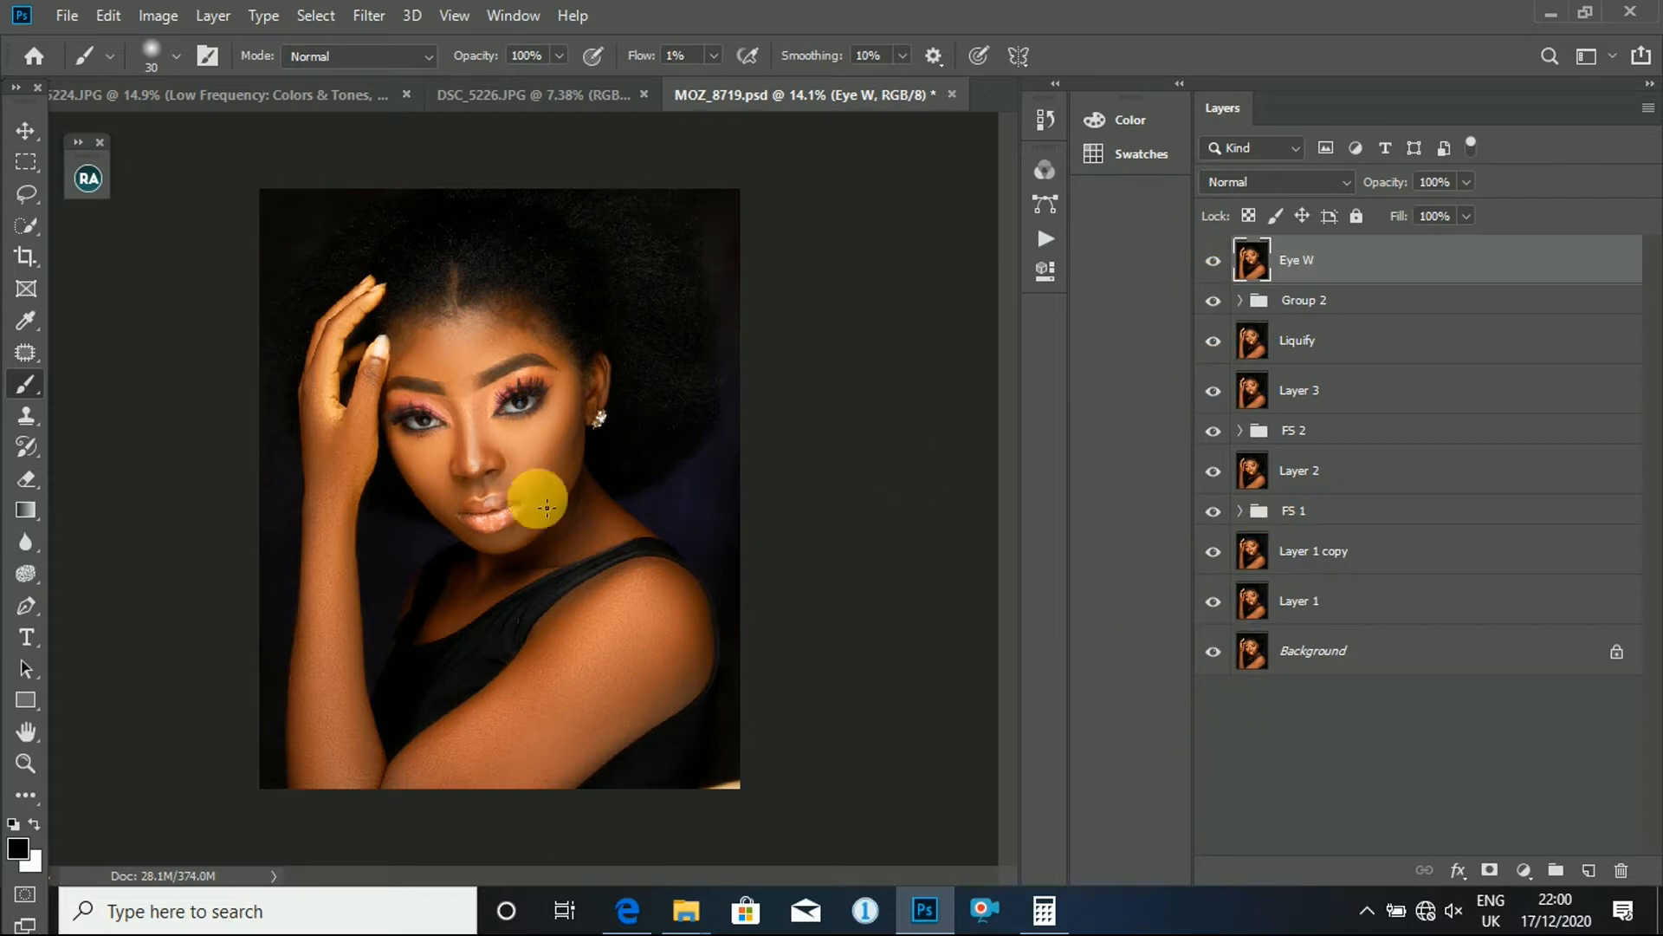
{"action": "scroll", "coordinate": [470, 377], "scroll_direction": "up", "scroll_amount": 12}
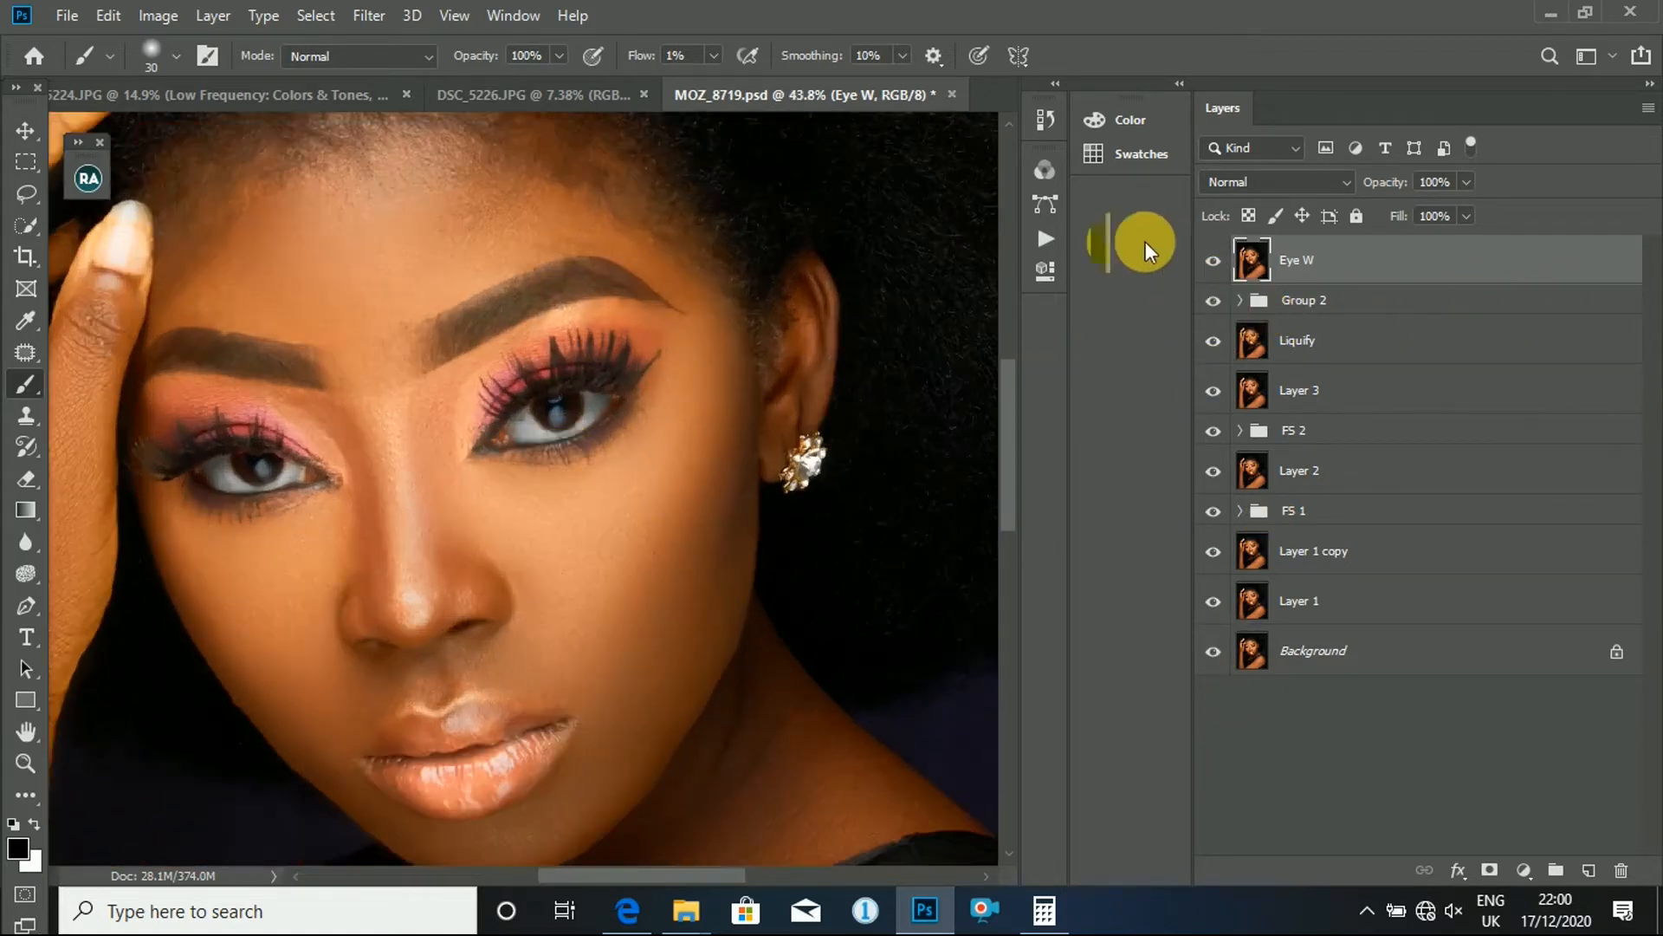
- Delete the Eye W layer and stamp all visible layers into a new layer above Group 2
{"action": "left_click_drag", "start_coordinate": [1358, 260], "coordinate": [1629, 872]}
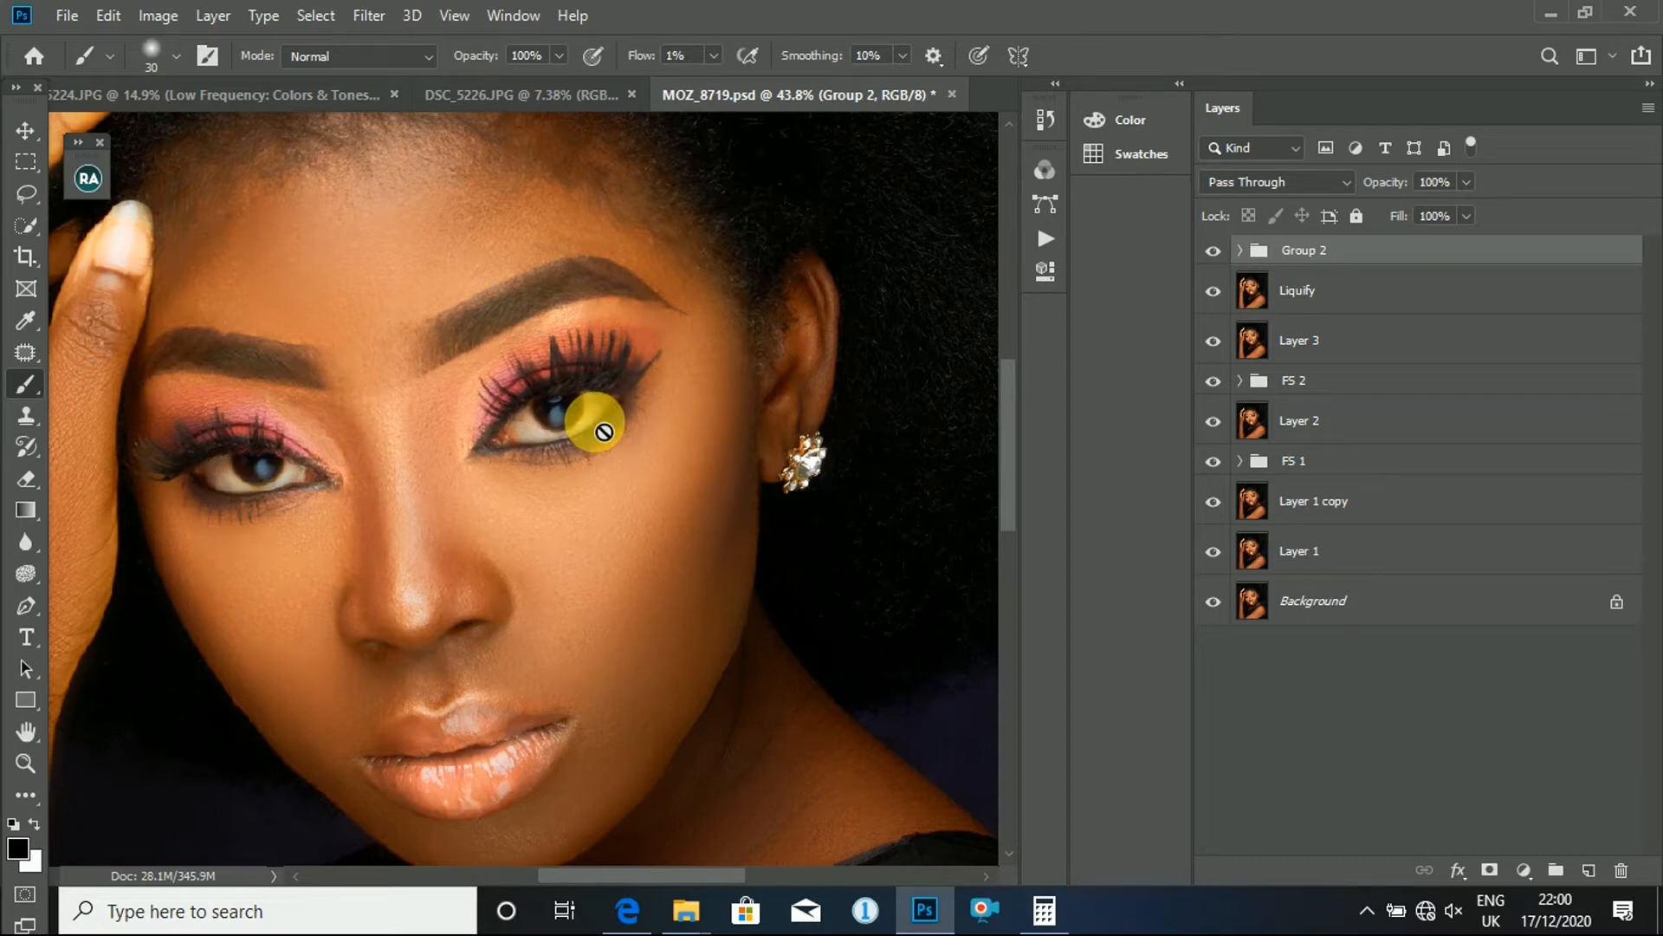
{"action": "key", "text": "ctrl+shift+alt+e"}
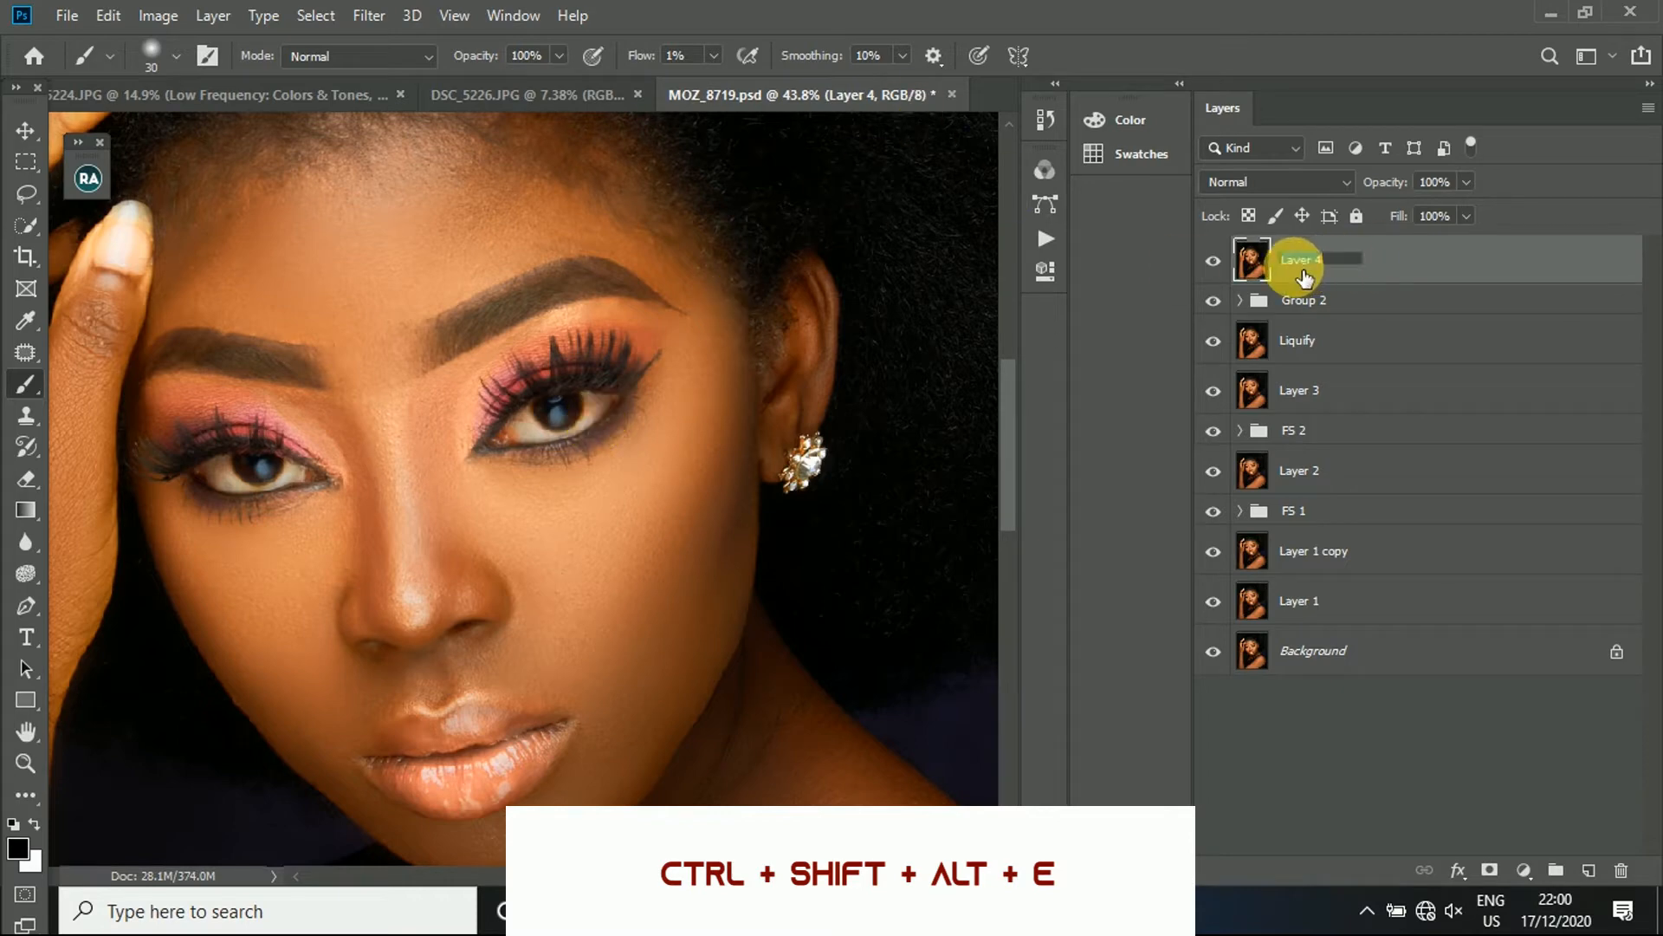
- Rename the new stamped layer as Eye
{"action": "type", "text": "Eyw g"}
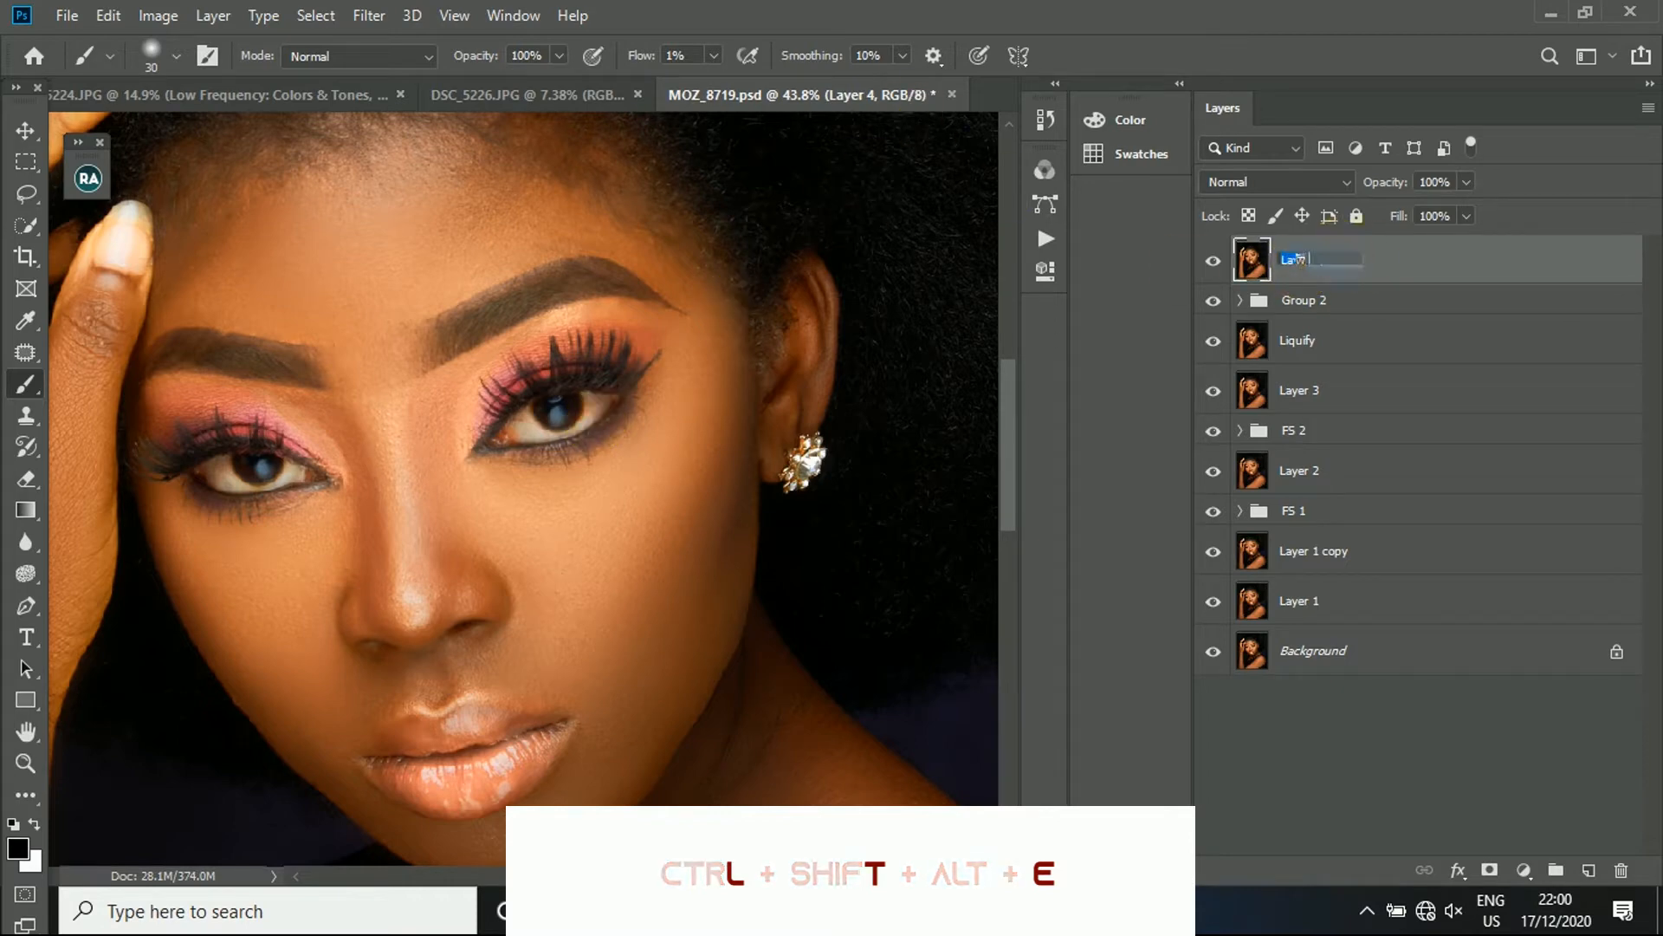
{"action": "key", "text": "Return"}
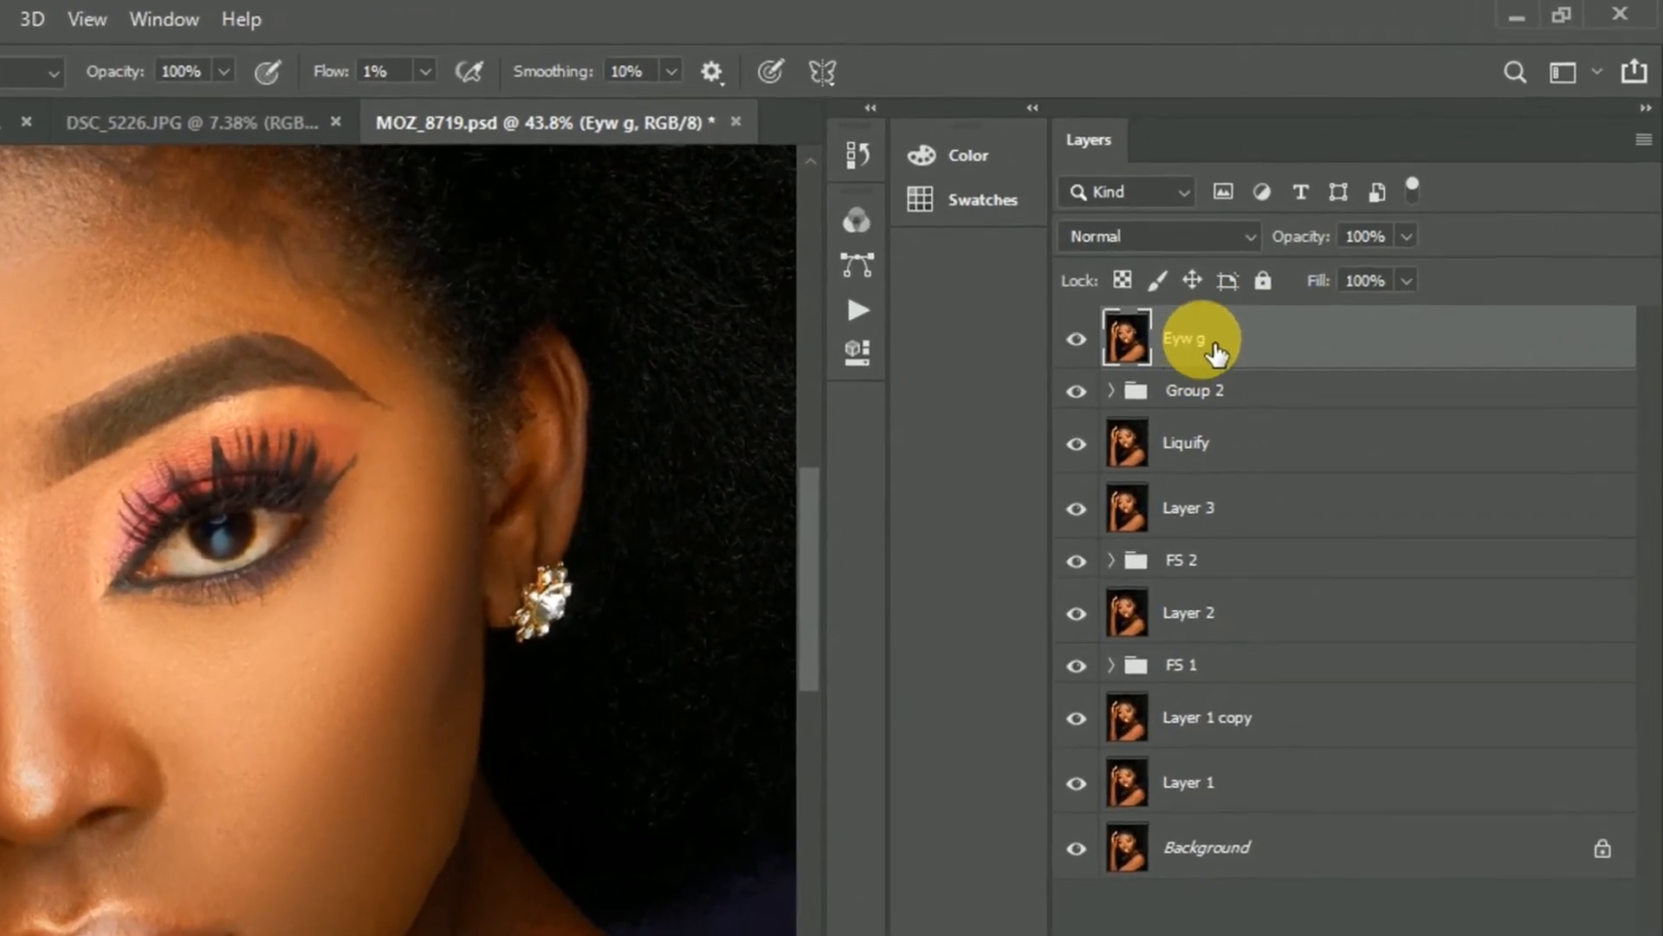
{"action": "double_click", "coordinate": [1266, 291]}
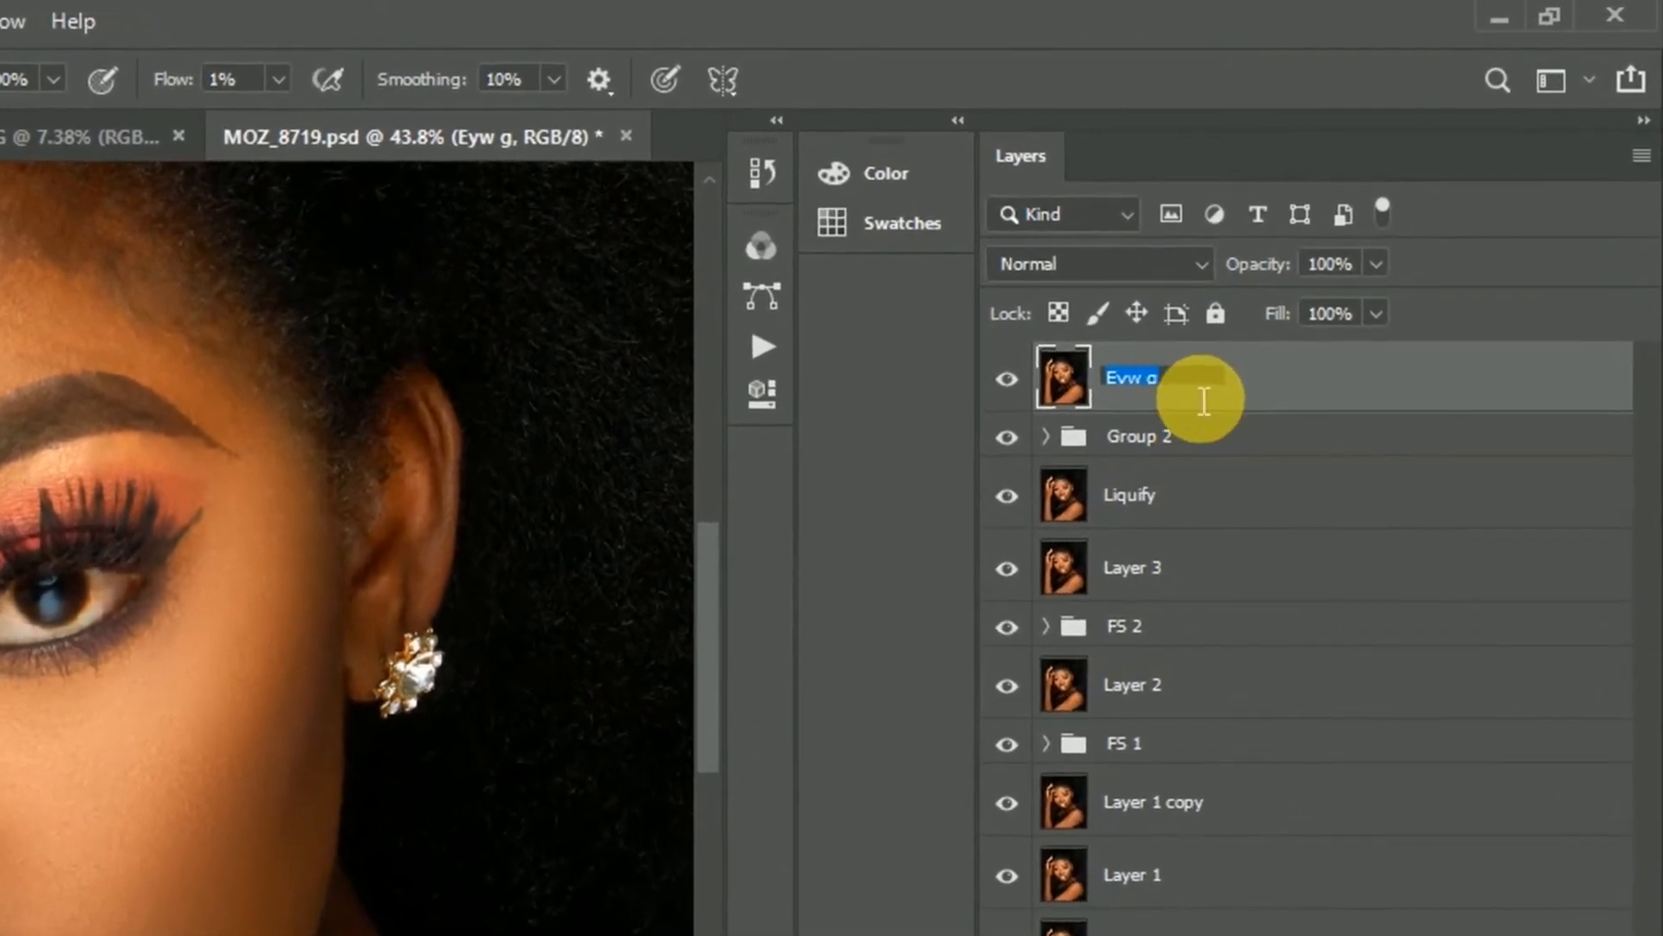
{"action": "left_click", "coordinate": [1235, 368]}
{"action": "key", "text": "BackSpace"}
{"action": "key", "text": "BackSpace"}
{"action": "type", "text": "e"}
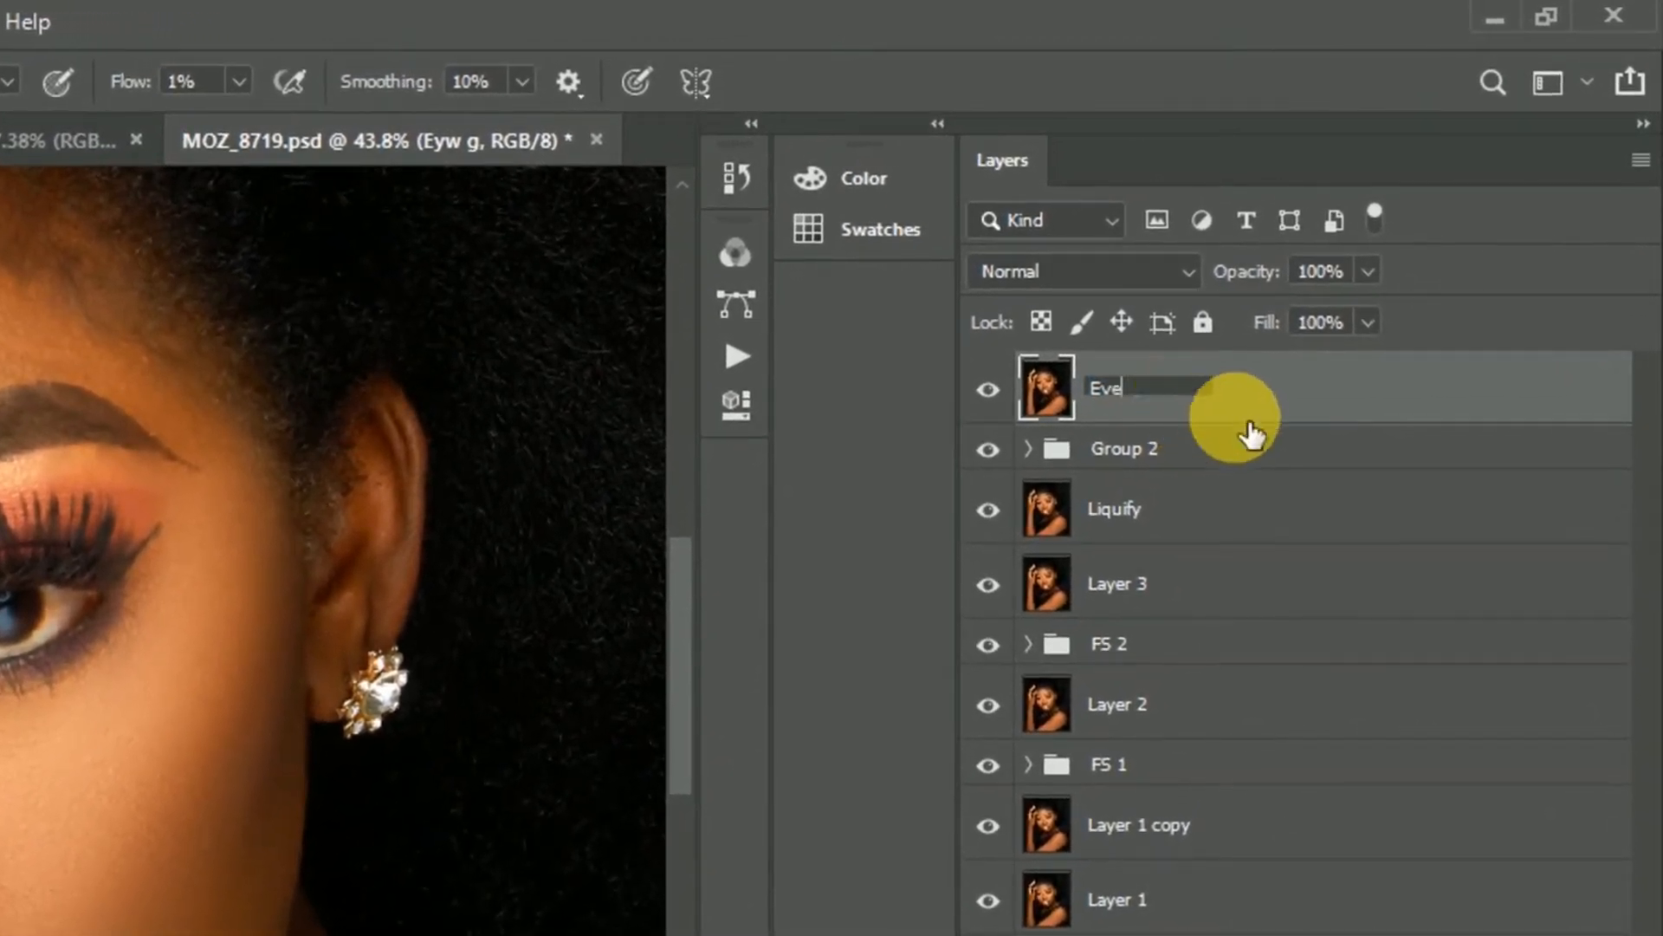
{"action": "left_click", "coordinate": [1058, 408]}
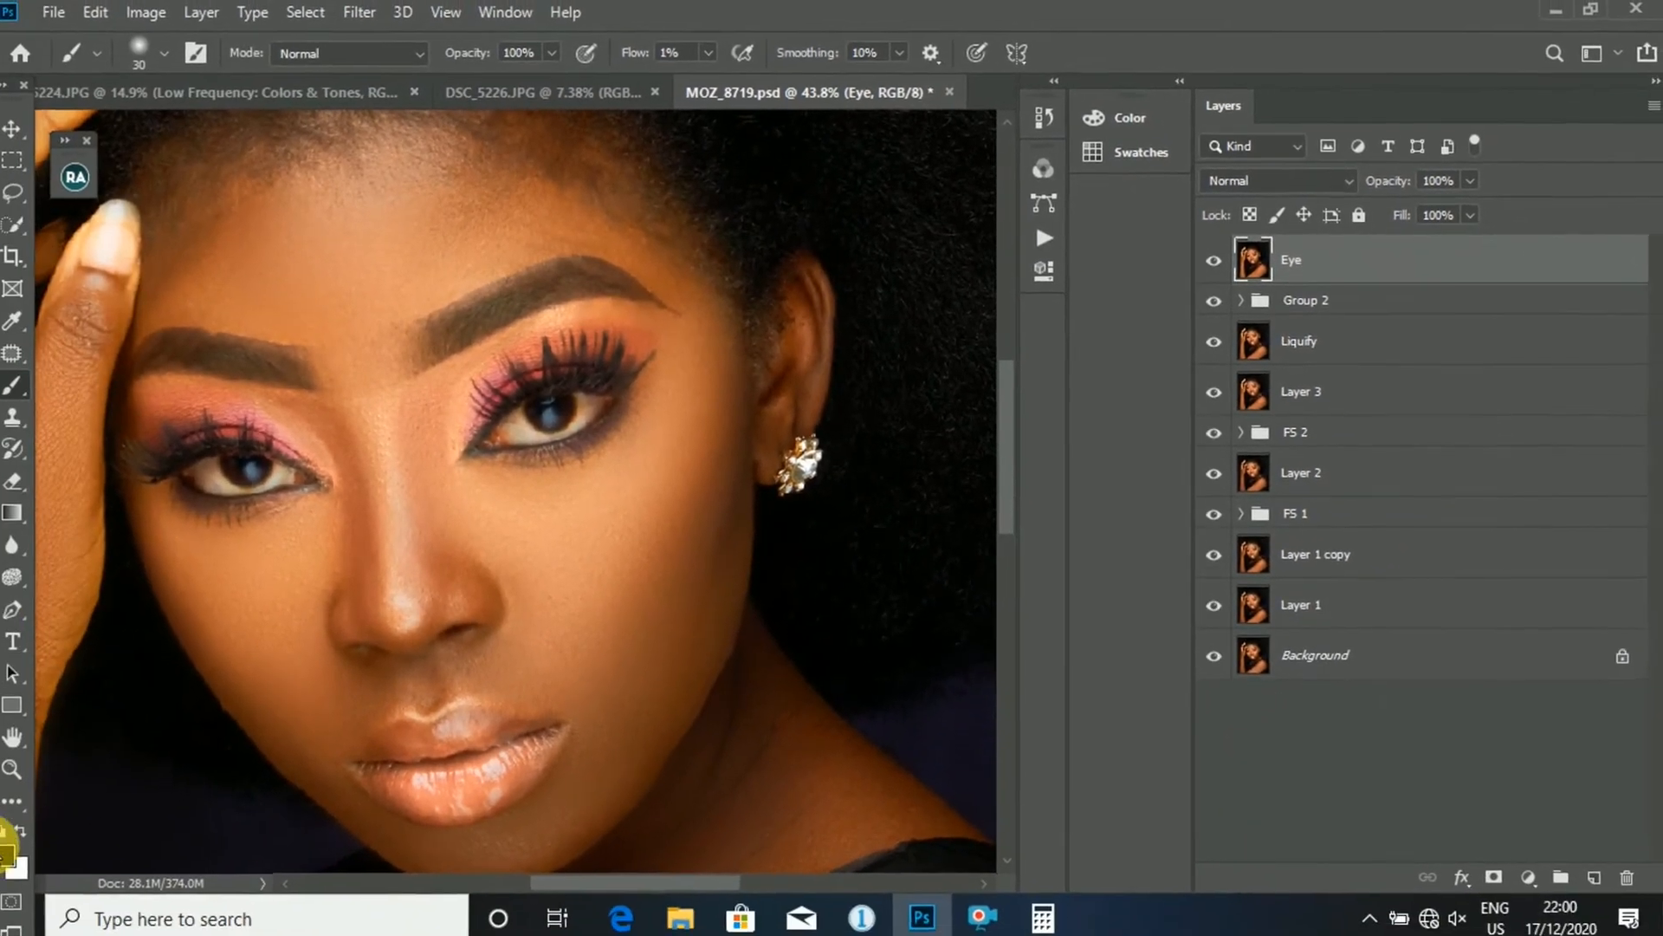
- Outline the white of the eye nearest the earring with the Patch tool, leaving out the iris
{"action": "right_click", "coordinate": [29, 357]}
{"action": "left_click", "coordinate": [120, 405]}
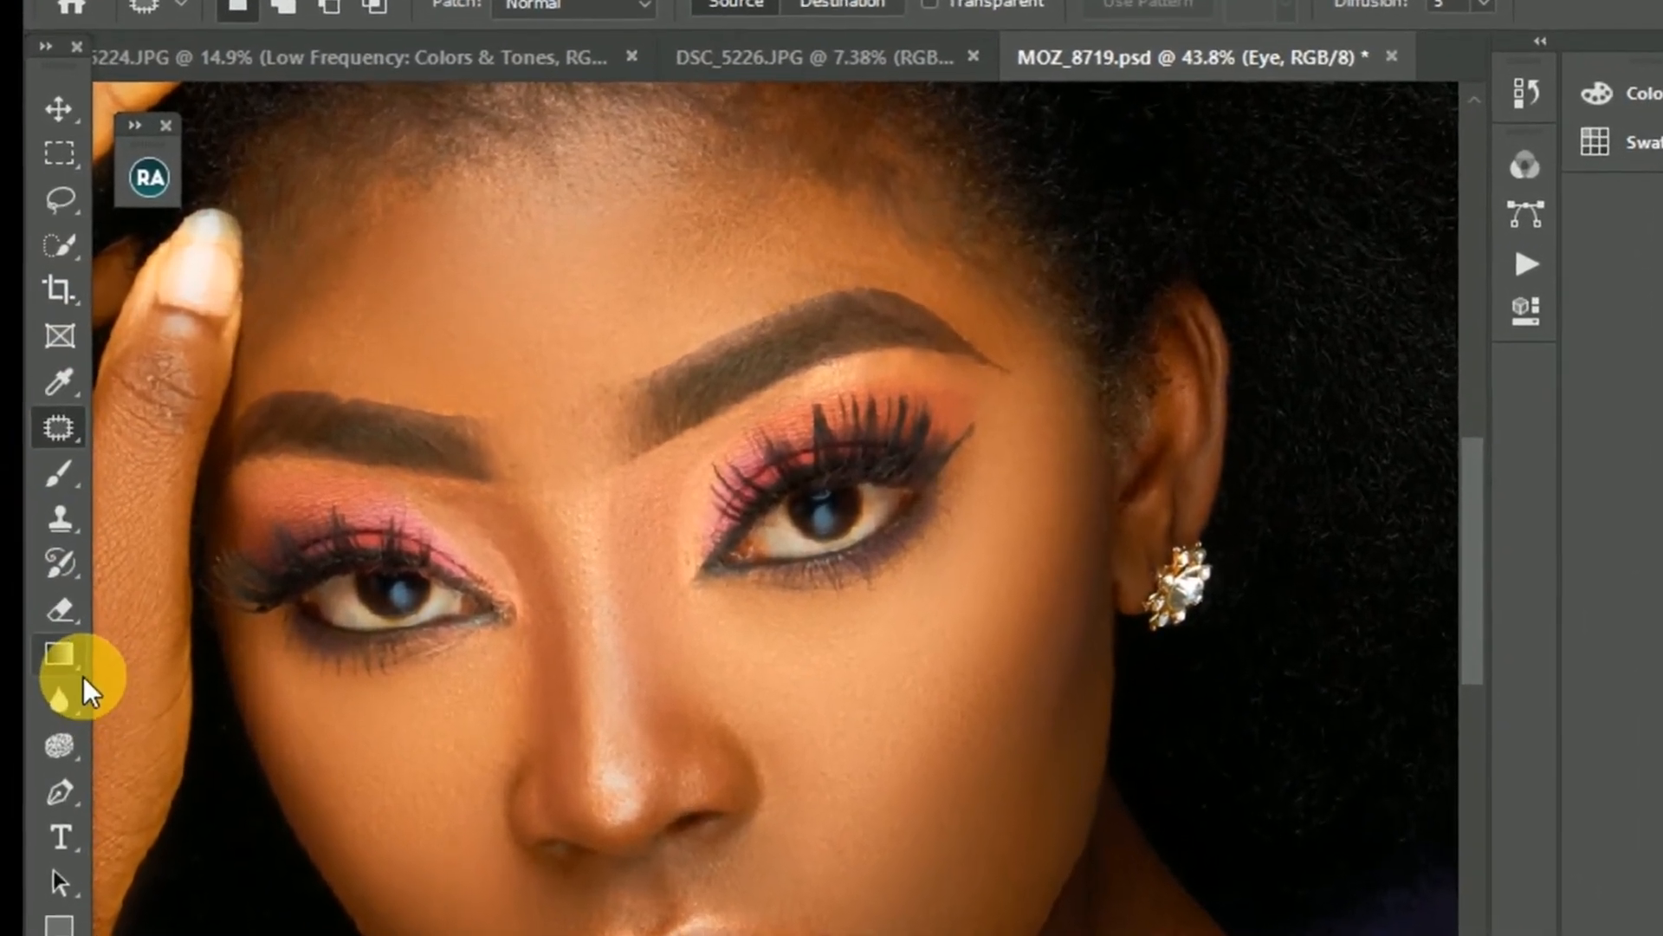
{"action": "scroll", "coordinate": [825, 519], "scroll_direction": "up", "scroll_amount": 3}
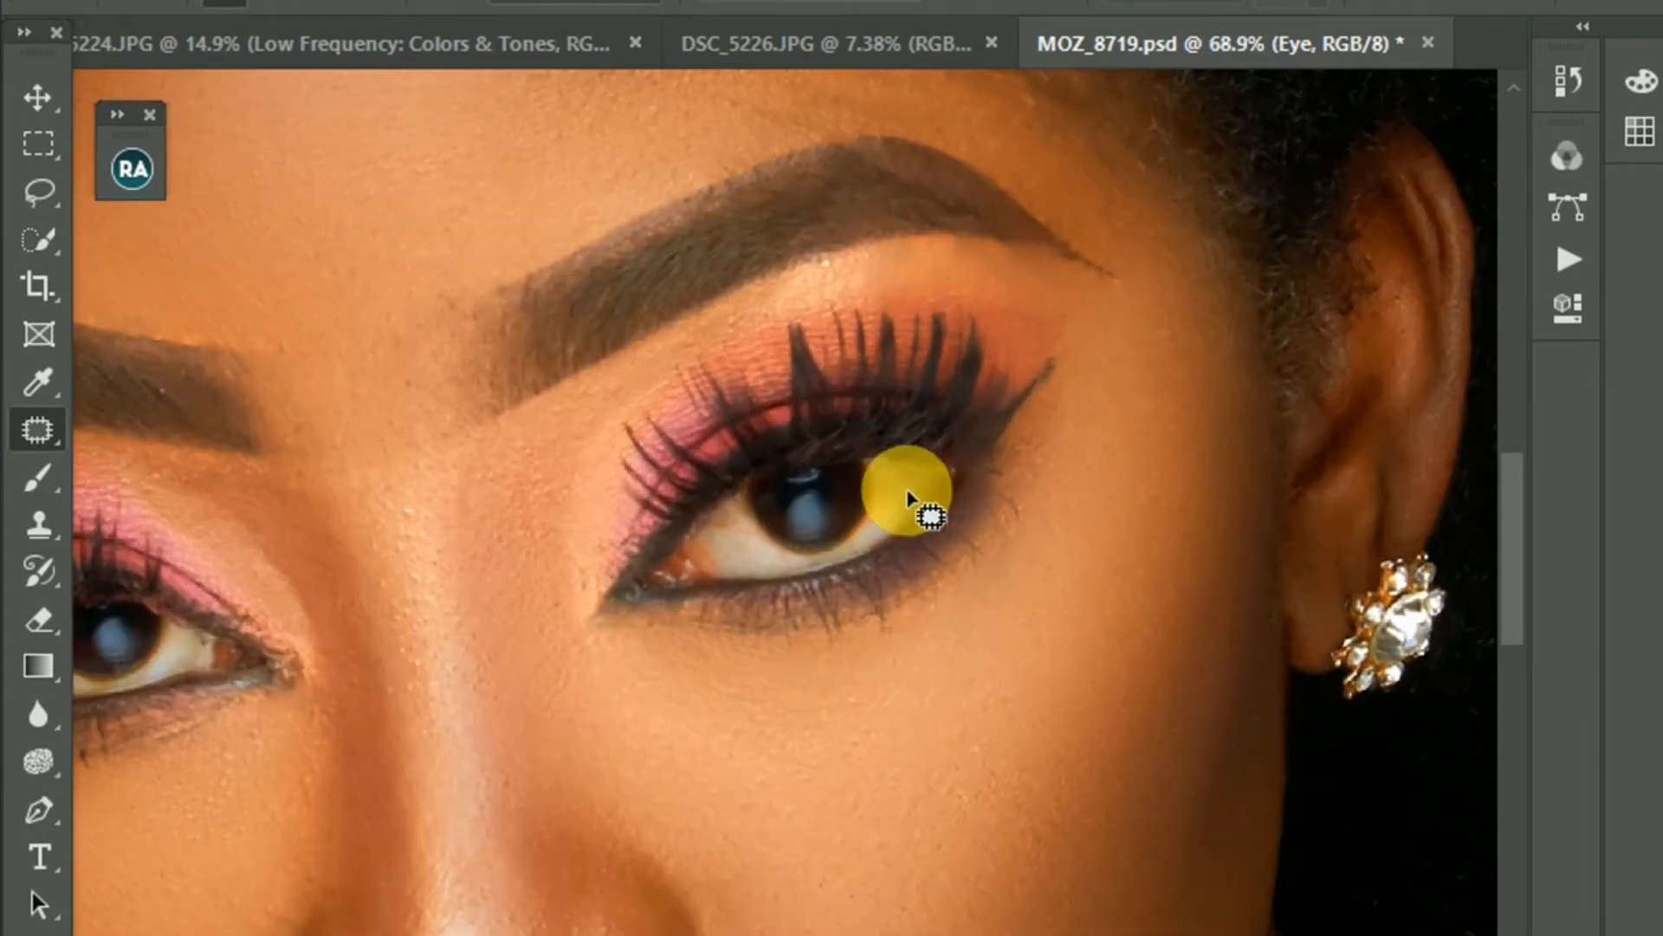
{"action": "scroll", "coordinate": [832, 407], "scroll_direction": "up", "scroll_amount": 4}
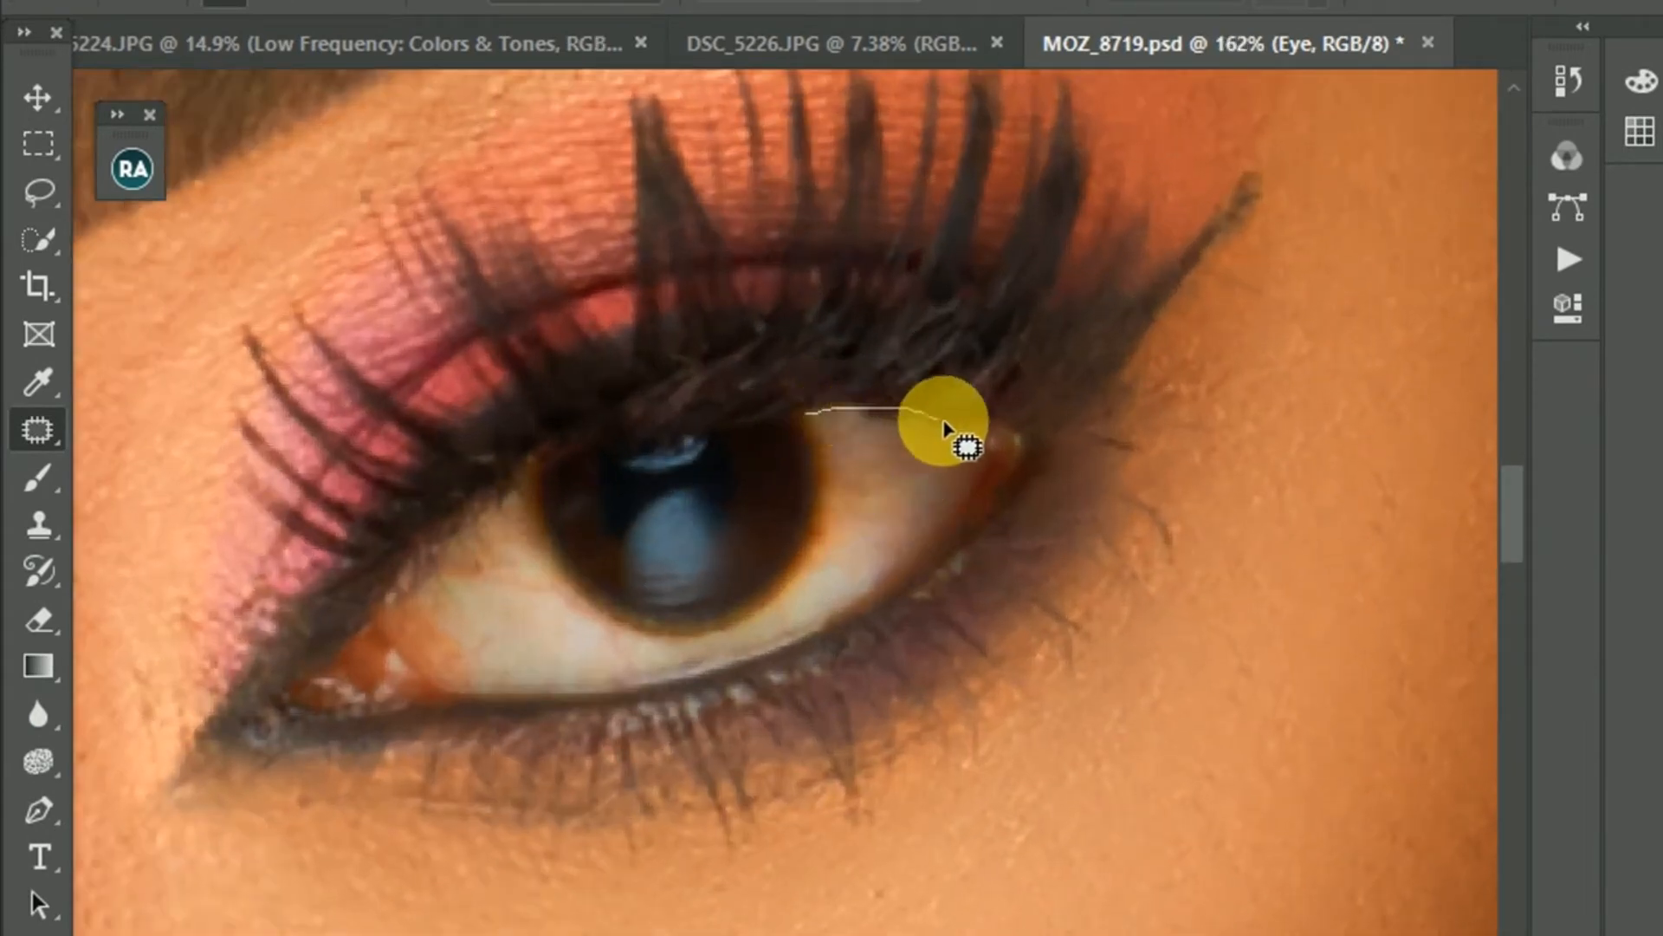
{"action": "mouse_move", "coordinate": [981, 522]}
{"action": "left_mouse_down"}
{"action": "mouse_move", "coordinate": [846, 653]}
{"action": "mouse_move", "coordinate": [739, 687]}
{"action": "mouse_move", "coordinate": [401, 690]}
{"action": "mouse_move", "coordinate": [356, 639]}
{"action": "mouse_move", "coordinate": [530, 451]}
{"action": "mouse_move", "coordinate": [553, 585]}
{"action": "mouse_move", "coordinate": [636, 632]}
{"action": "left_mouse_up"}
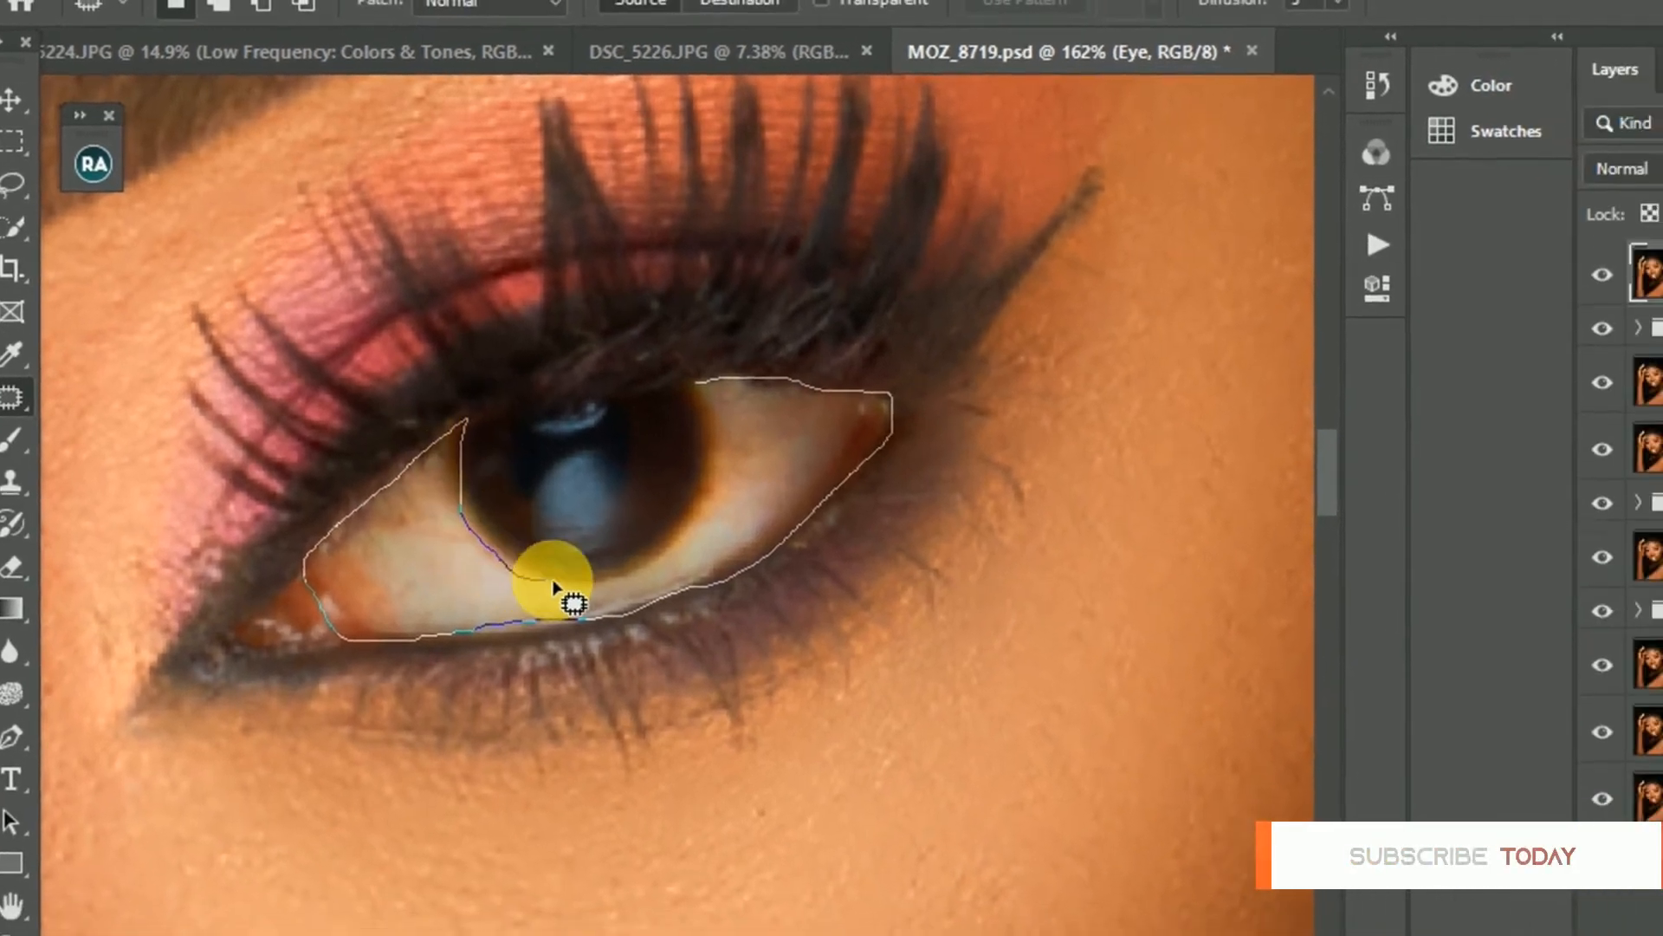
{"action": "mouse_move", "coordinate": [554, 589]}
{"action": "left_mouse_down"}
{"action": "mouse_move", "coordinate": [605, 575]}
{"action": "mouse_move", "coordinate": [632, 531]}
{"action": "mouse_move", "coordinate": [649, 449]}
{"action": "mouse_move", "coordinate": [606, 358]}
{"action": "left_mouse_up"}
{"action": "key", "text": "super+space"}
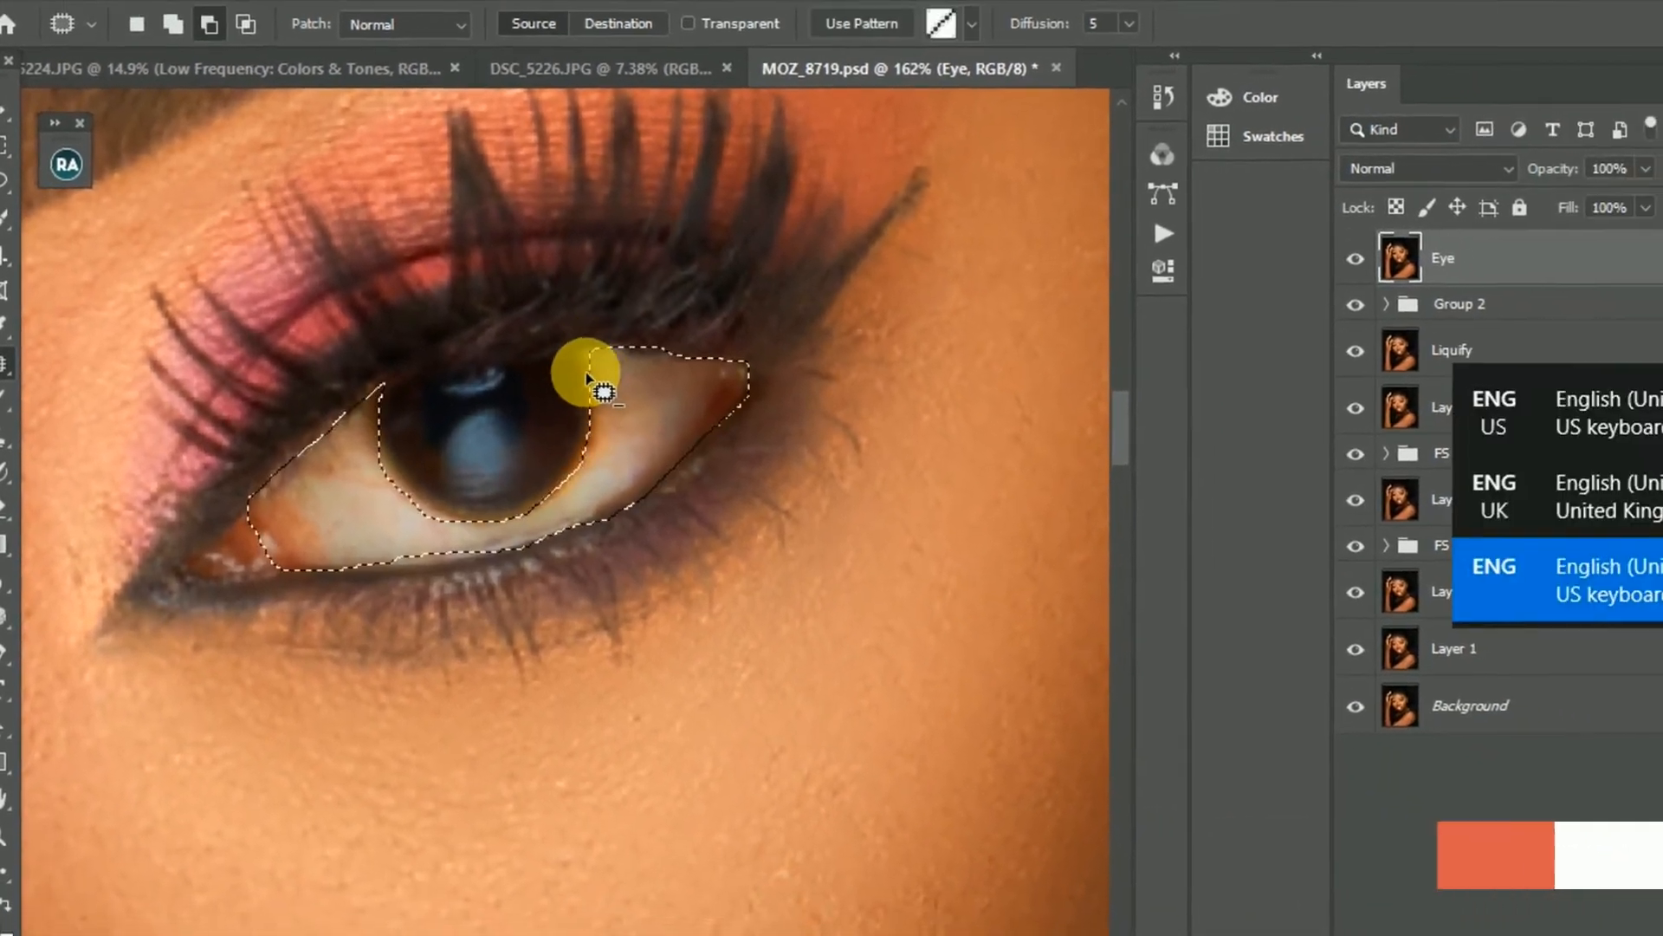
- Add the white of the other eye, on the raised-hand side, to the selection, leaving out the iris
{"action": "scroll", "coordinate": [585, 418], "scroll_direction": "down", "scroll_amount": 3}
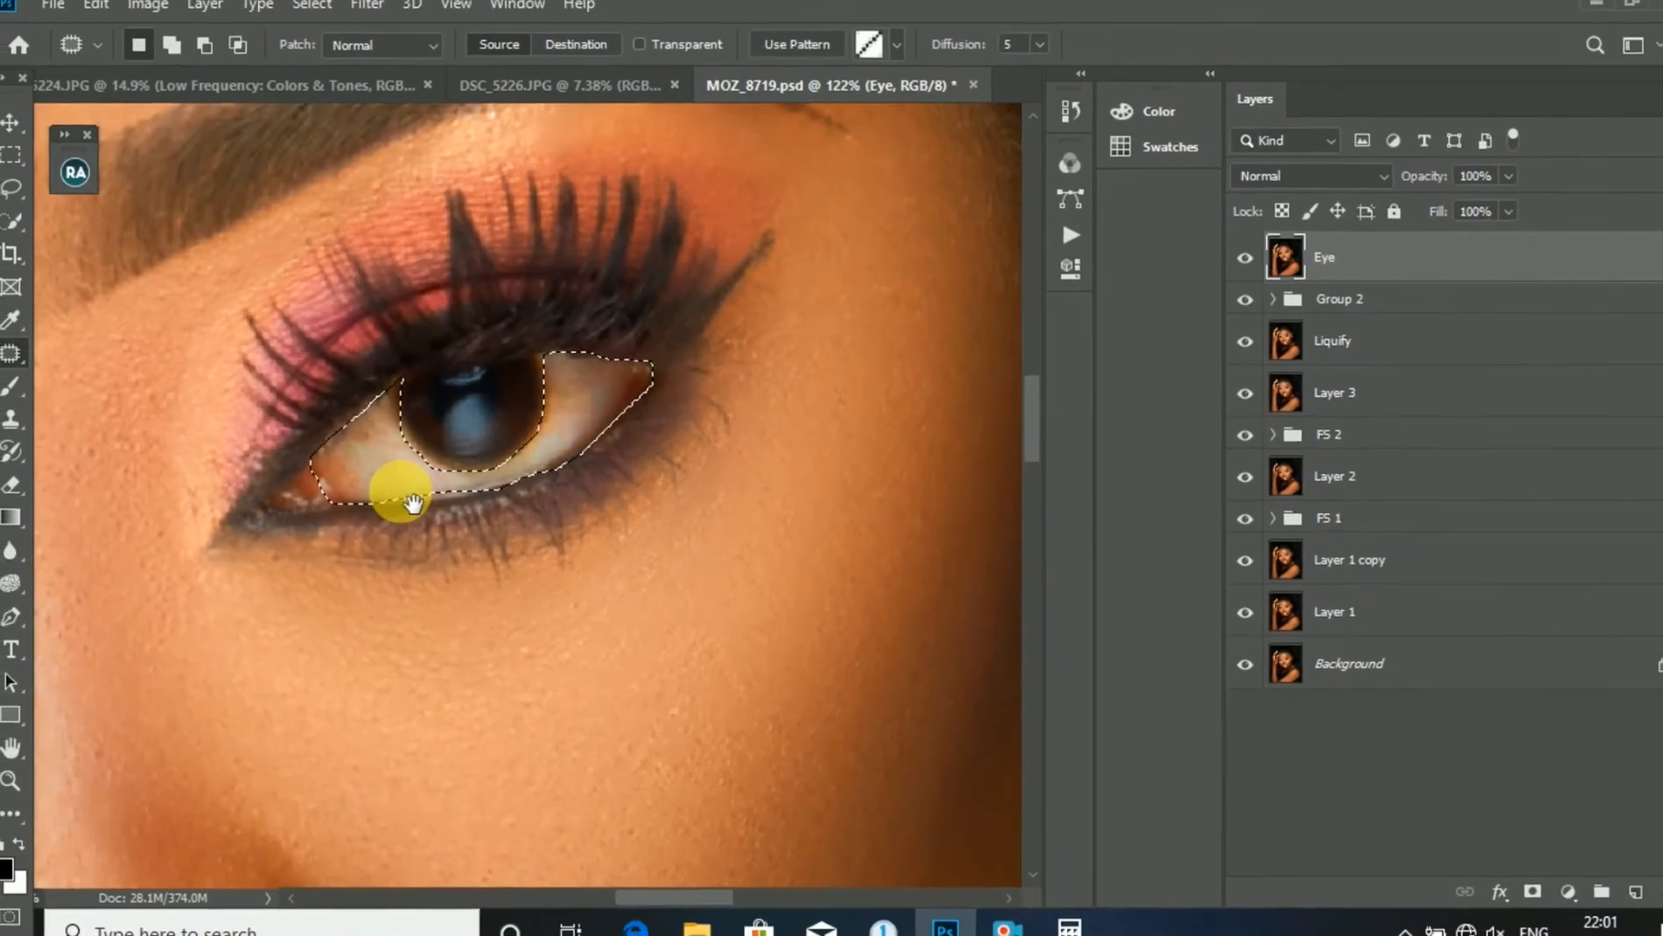
{"action": "left_click_drag", "start_coordinate": [413, 503], "coordinate": [775, 404]}
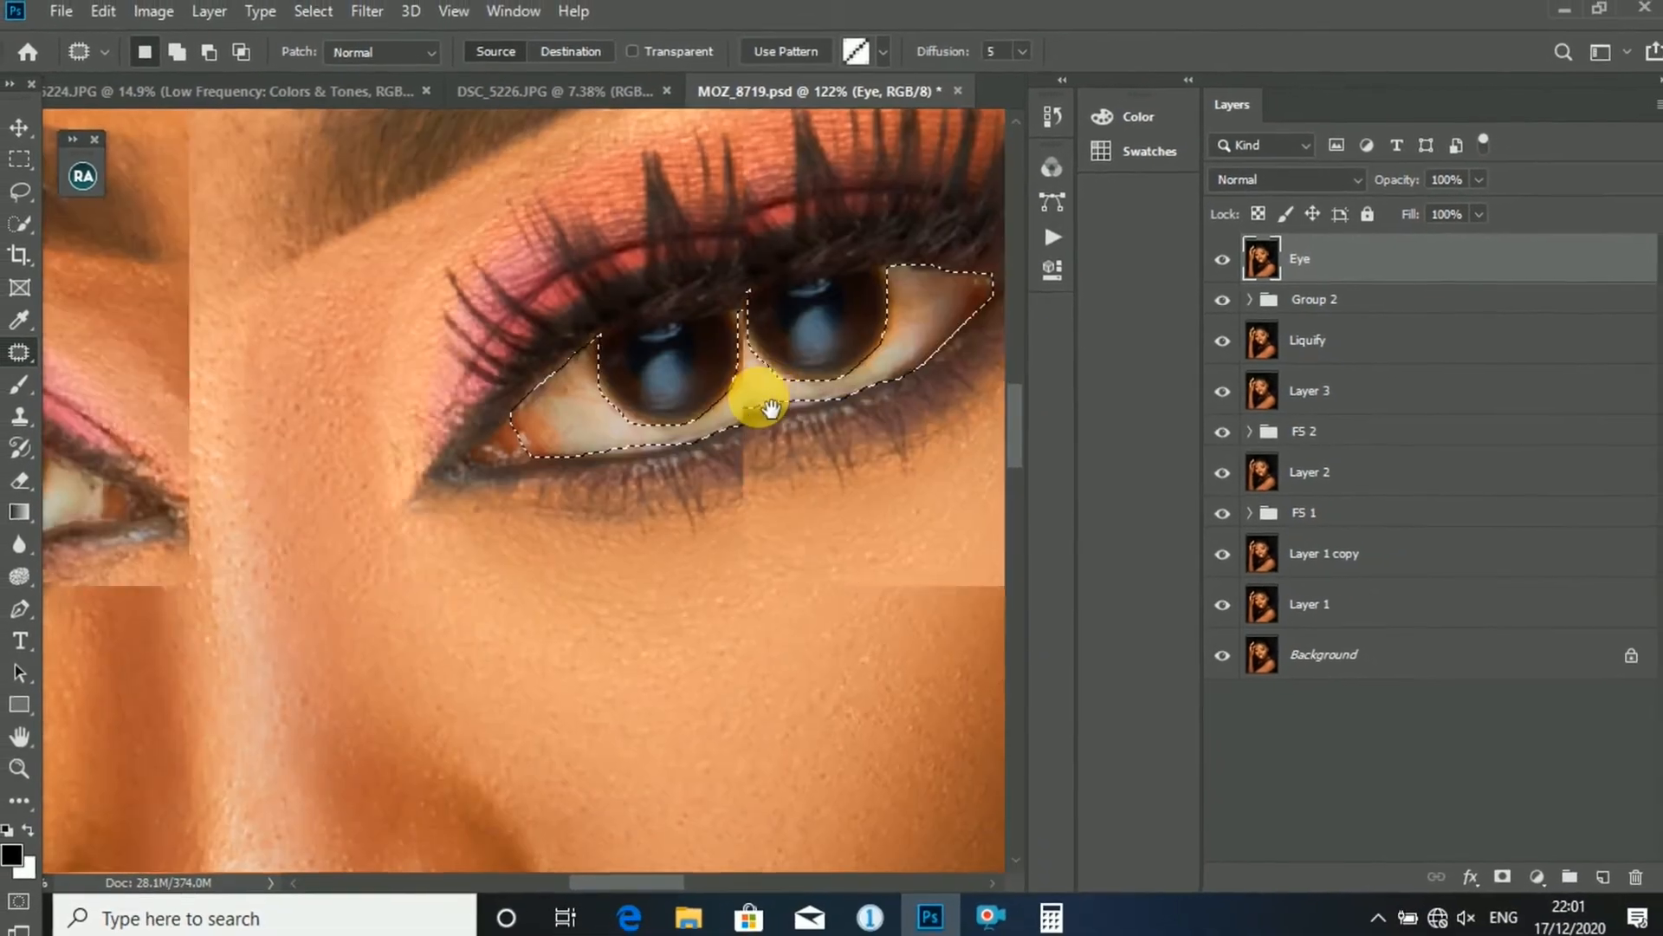
{"action": "left_click_drag", "start_coordinate": [376, 498], "coordinate": [496, 449]}
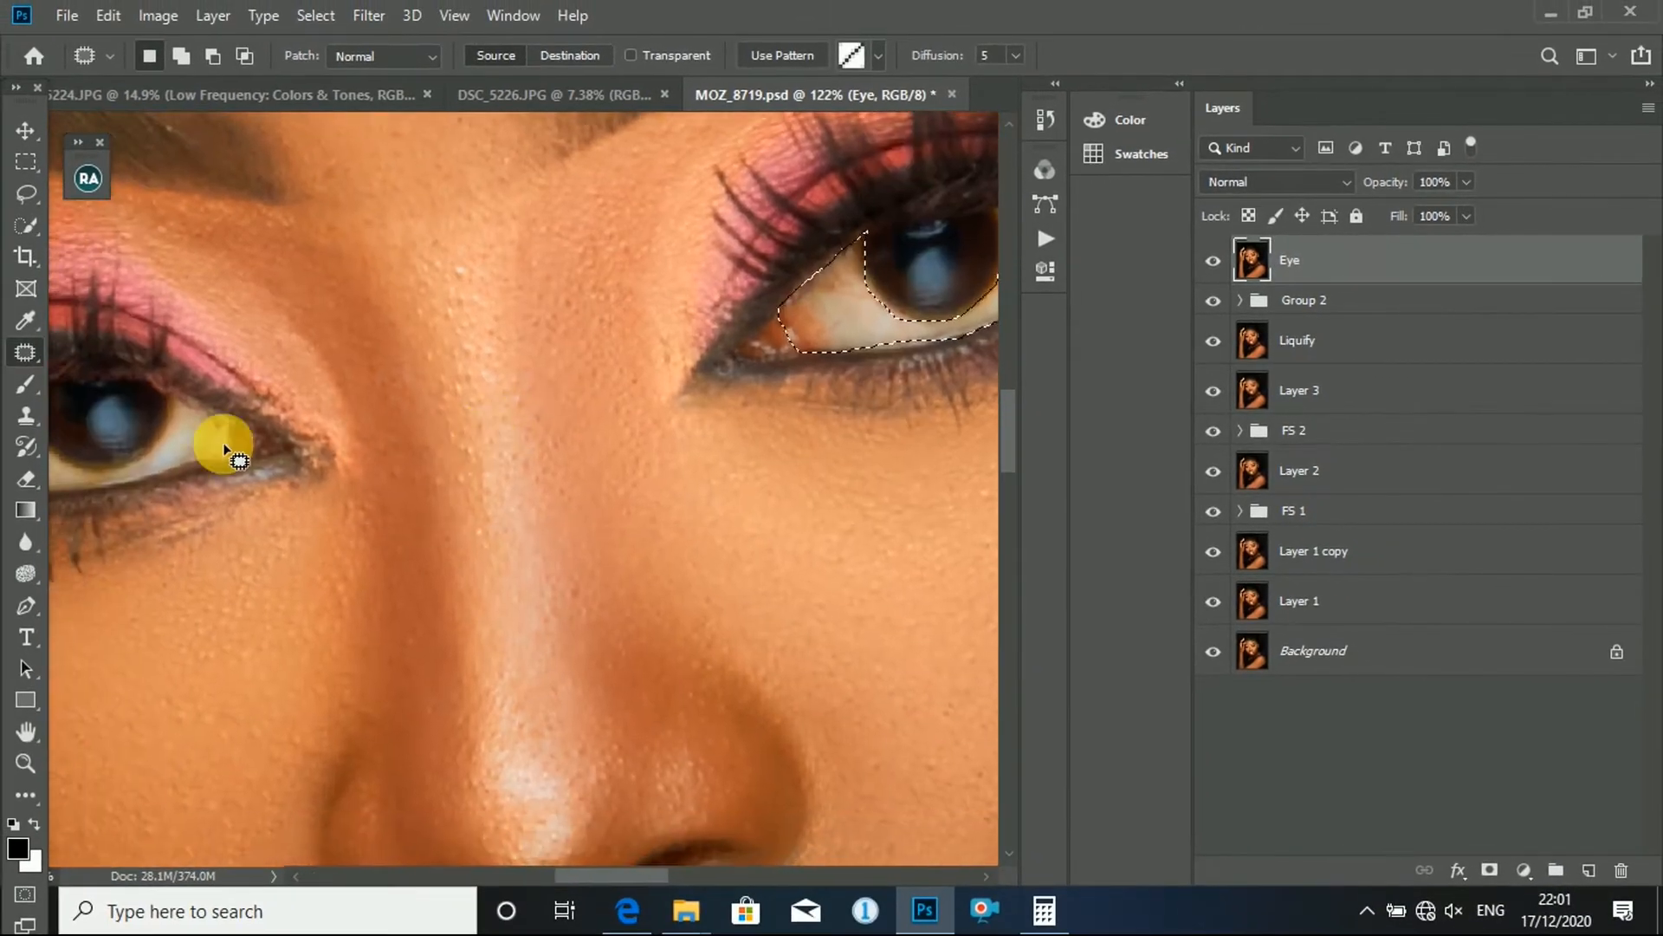
{"action": "scroll", "coordinate": [224, 446], "scroll_direction": "up", "scroll_amount": 2}
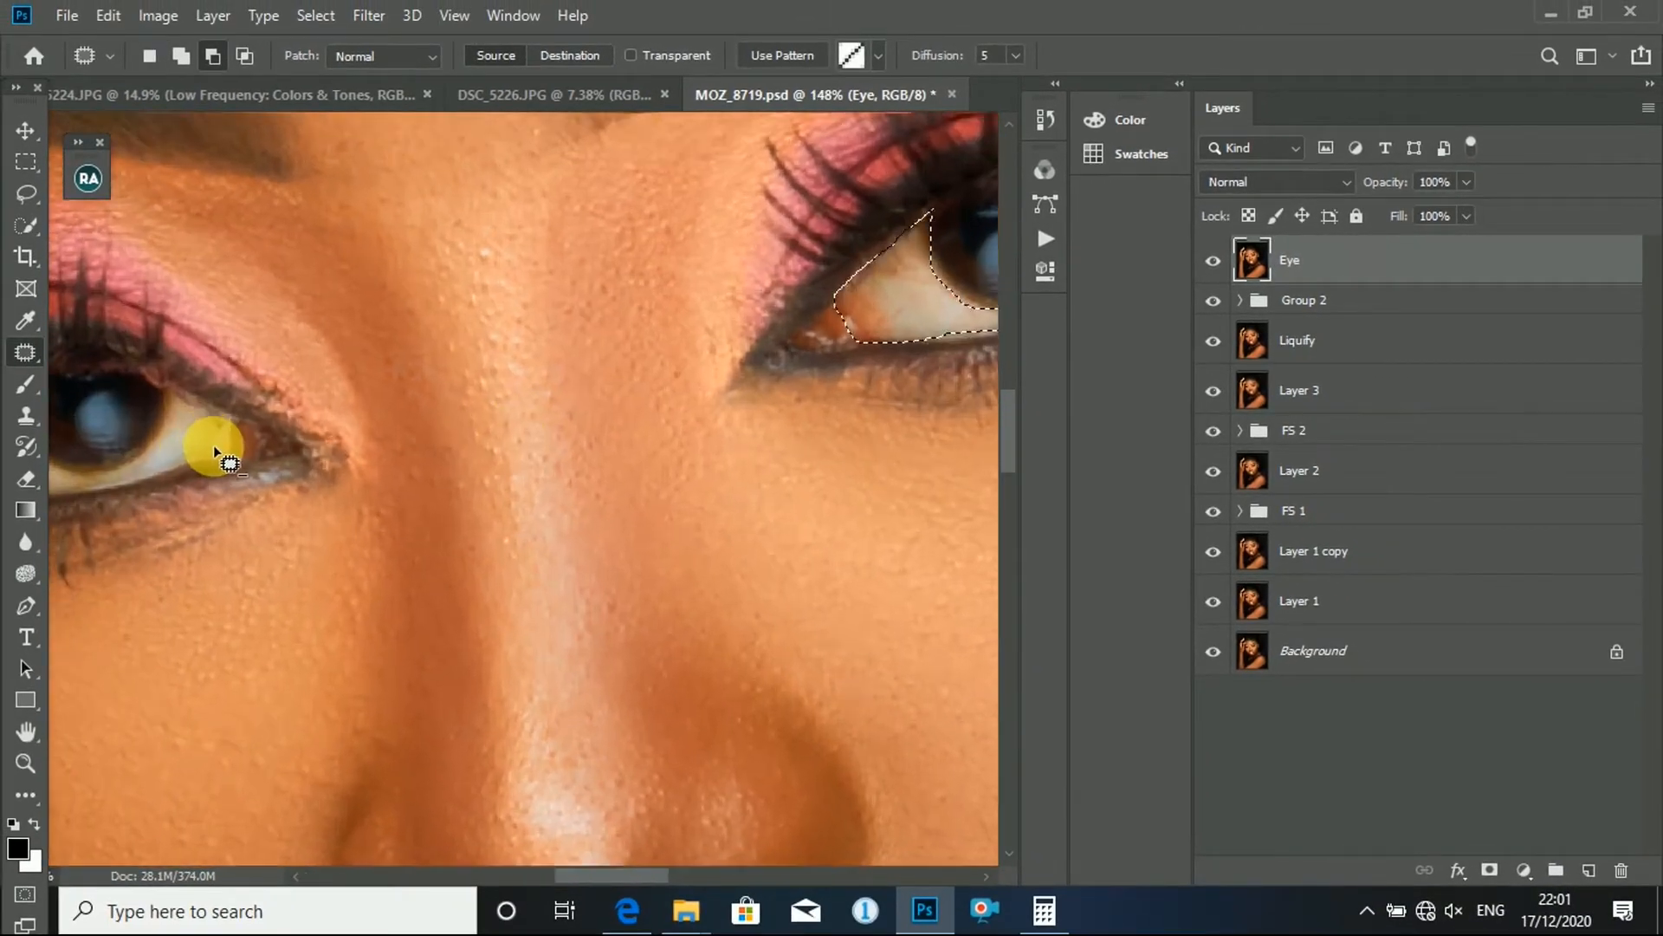
{"action": "left_click_drag", "start_coordinate": [240, 441], "coordinate": [473, 444]}
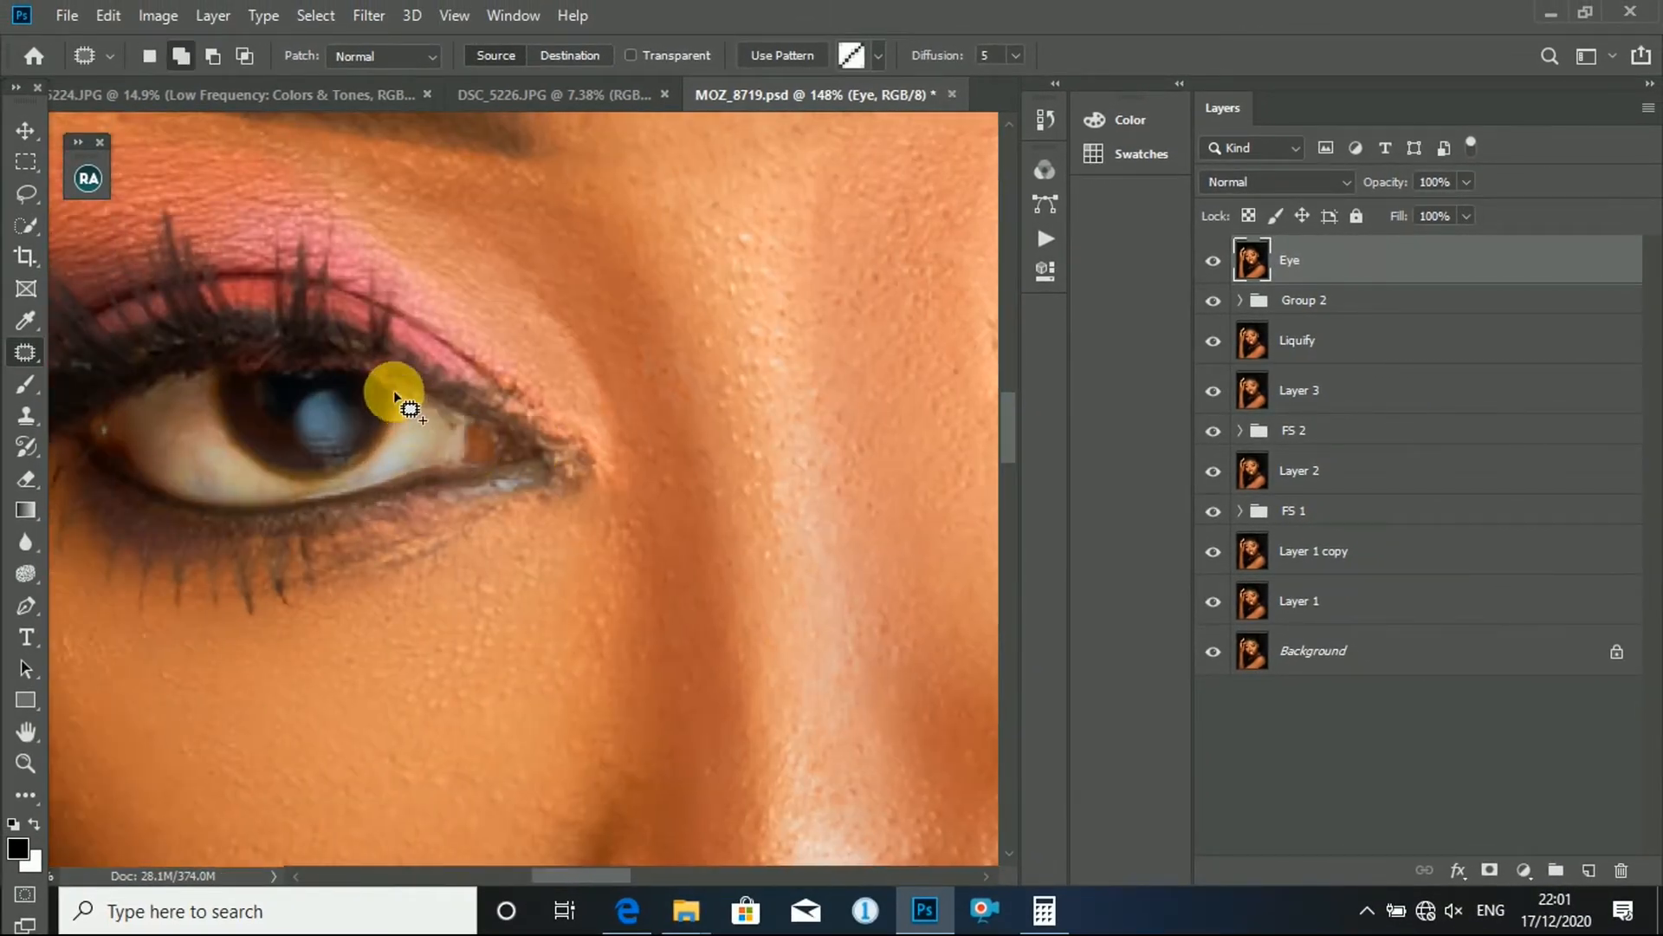
{"action": "mouse_move", "coordinate": [407, 392]}
{"action": "left_mouse_down"}
{"action": "mouse_move", "coordinate": [467, 423]}
{"action": "mouse_move", "coordinate": [459, 472]}
{"action": "mouse_move", "coordinate": [345, 500]}
{"action": "mouse_move", "coordinate": [176, 505]}
{"action": "mouse_move", "coordinate": [113, 476]}
{"action": "mouse_move", "coordinate": [86, 430]}
{"action": "mouse_move", "coordinate": [203, 367]}
{"action": "mouse_move", "coordinate": [240, 440]}
{"action": "mouse_move", "coordinate": [307, 484]}
{"action": "left_mouse_up"}
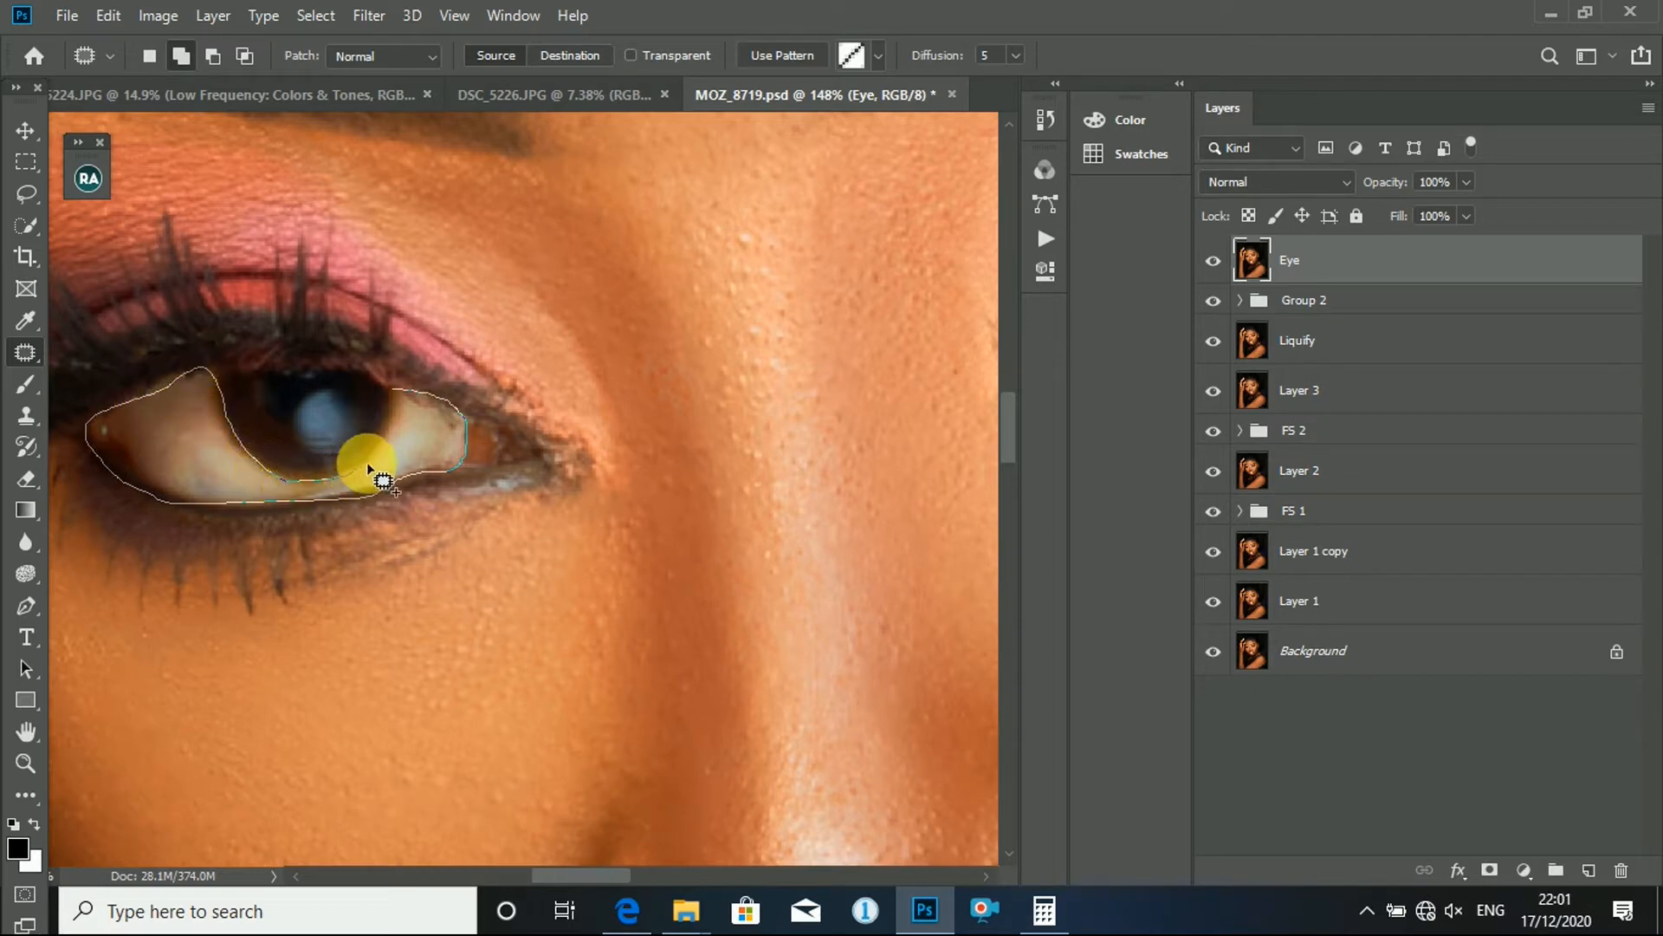
{"action": "left_click_drag", "start_coordinate": [389, 389], "coordinate": [391, 390]}
- Feather the selection of both eye whites by 3 pixels
{"action": "scroll", "coordinate": [400, 397], "scroll_direction": "down", "scroll_amount": 10}
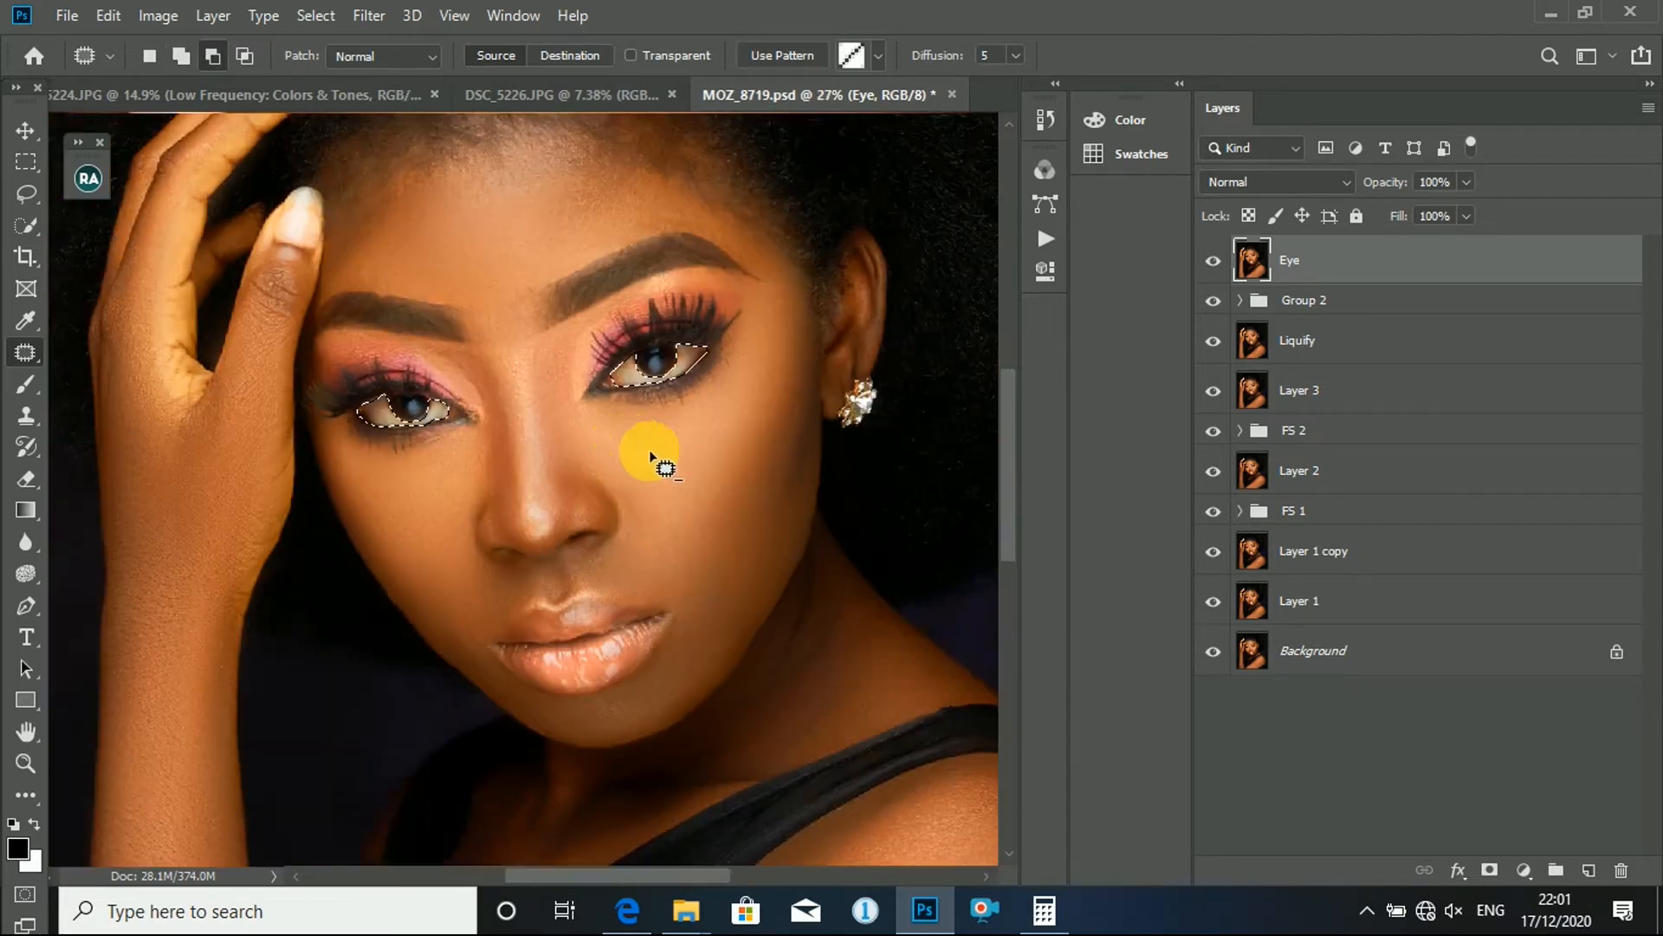
{"action": "scroll", "coordinate": [765, 364], "scroll_direction": "up", "scroll_amount": 5}
{"action": "scroll", "coordinate": [520, 434], "scroll_direction": "down", "scroll_amount": 5}
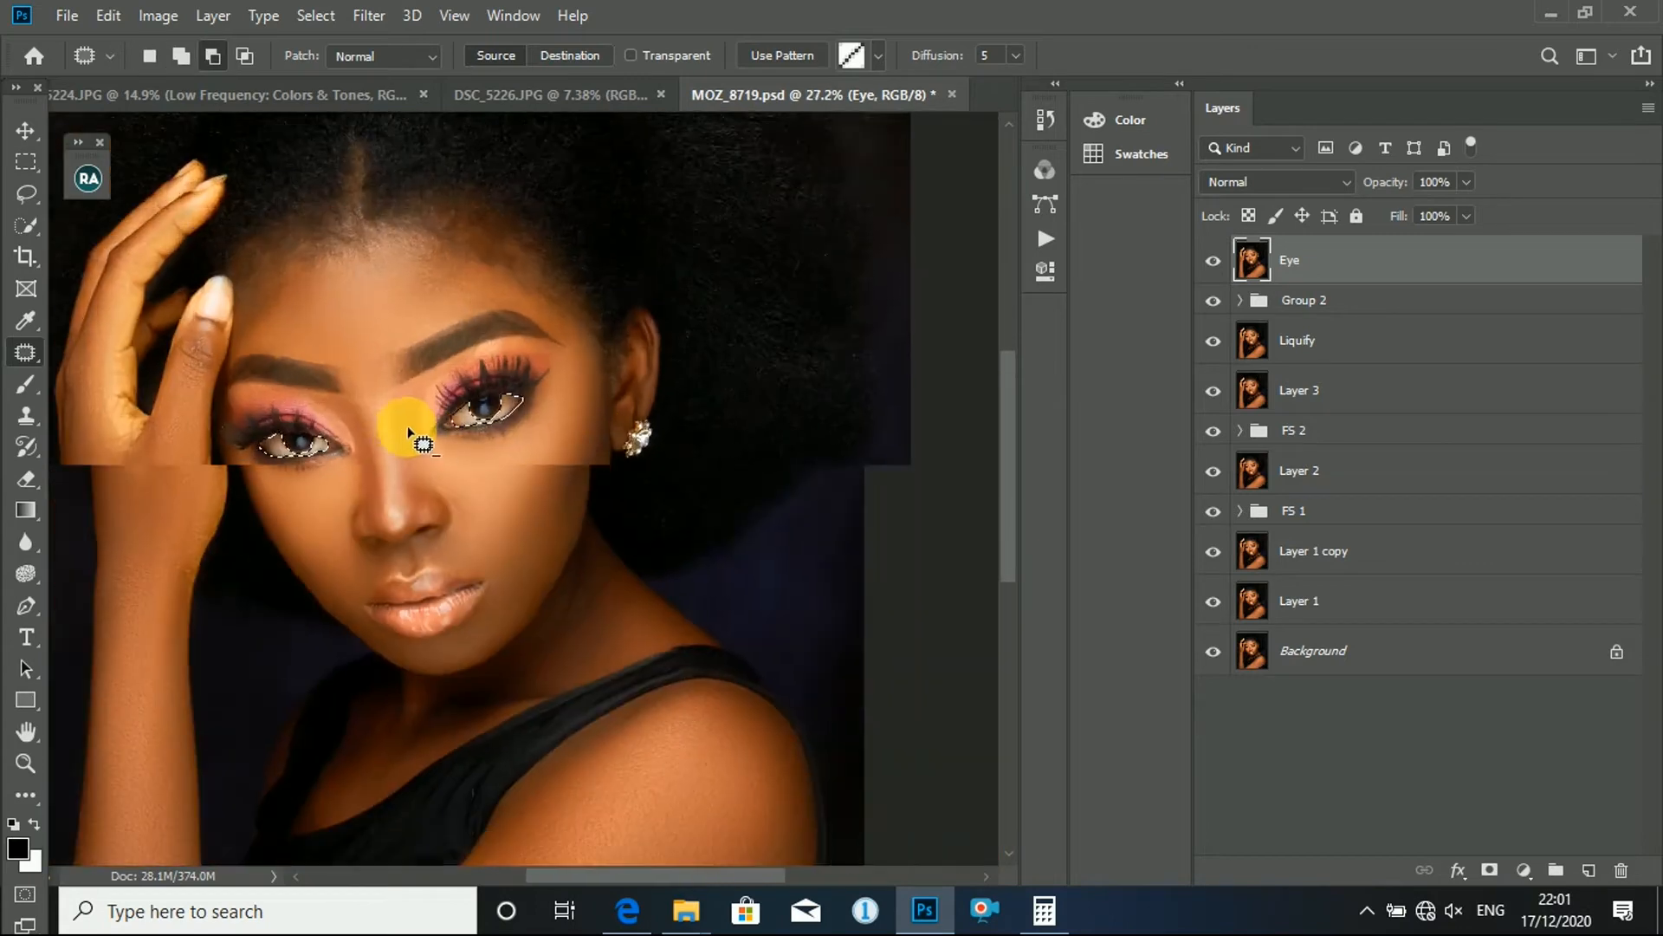
{"action": "scroll", "coordinate": [557, 434], "scroll_direction": "up", "scroll_amount": 5}
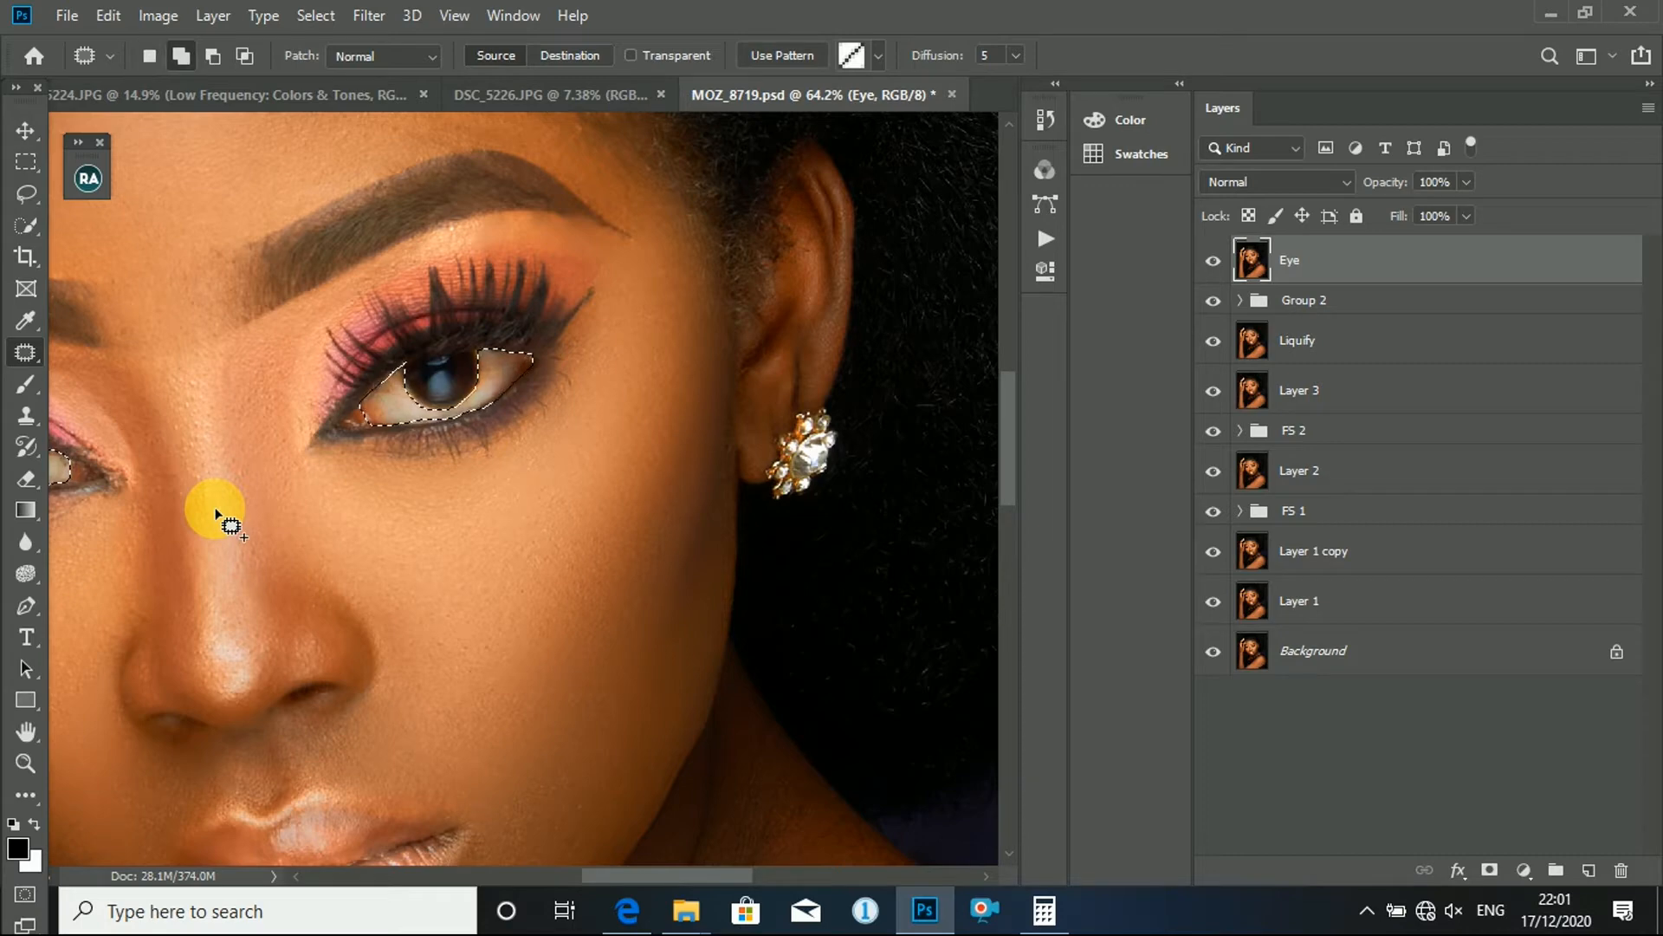
{"action": "key", "text": "shift+F6"}
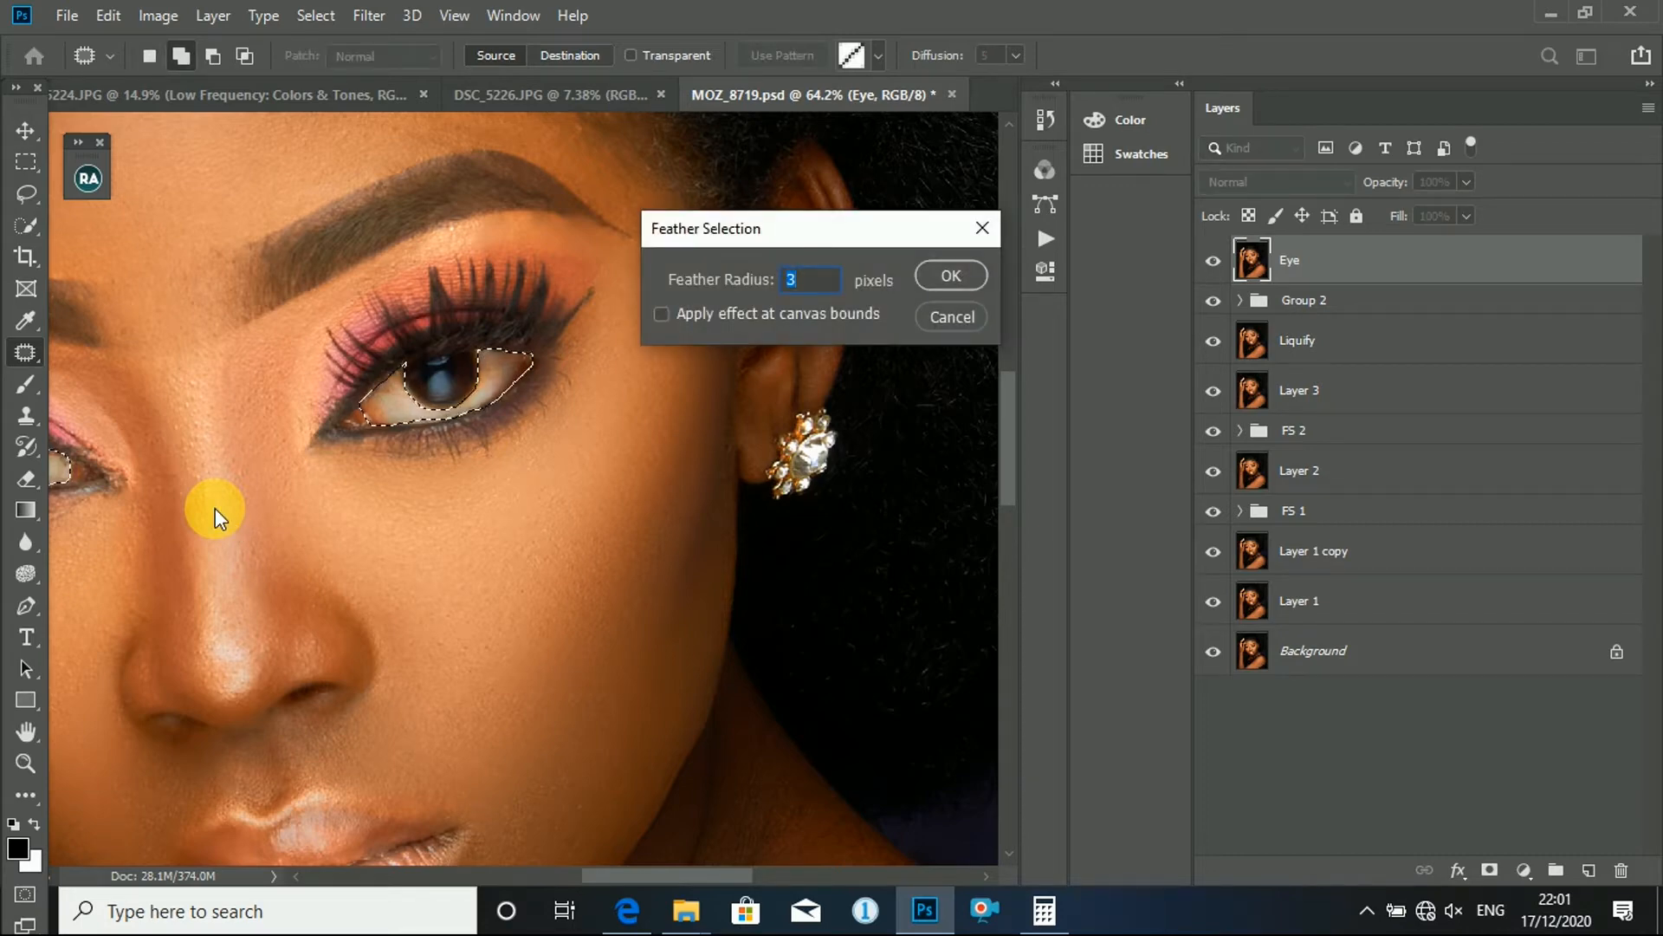
{"action": "key", "text": "Return"}
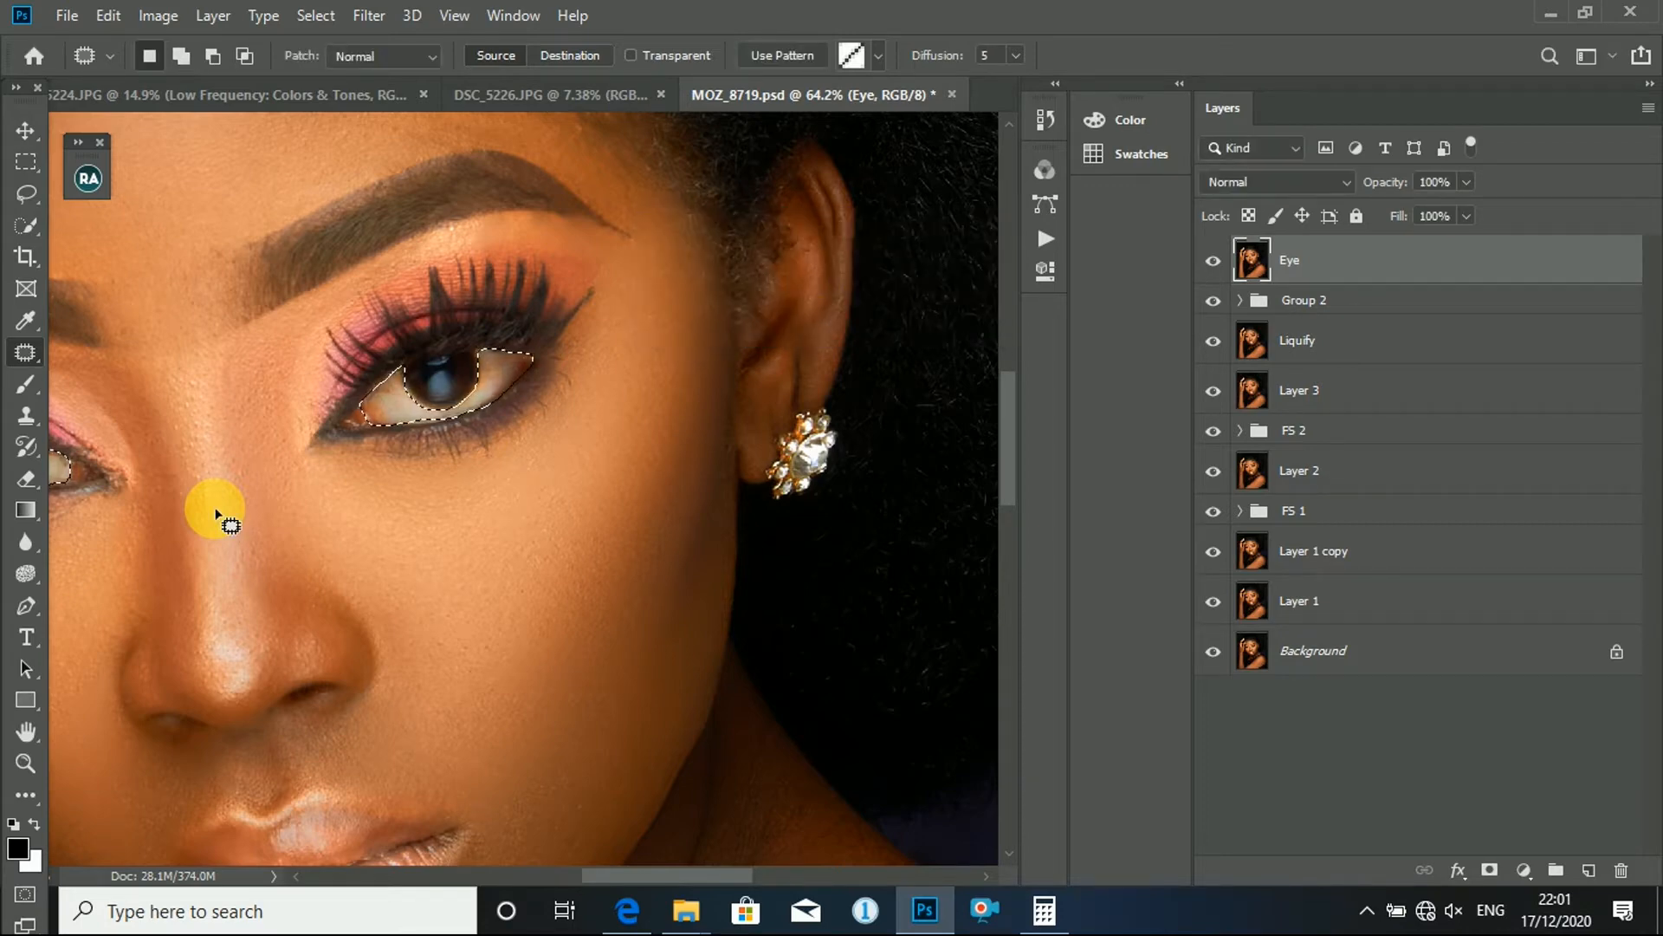
- Add a Hue/Saturation adjustment layer masked to the selected eye whites
{"action": "scroll", "coordinate": [583, 434], "scroll_direction": "down", "scroll_amount": 3}
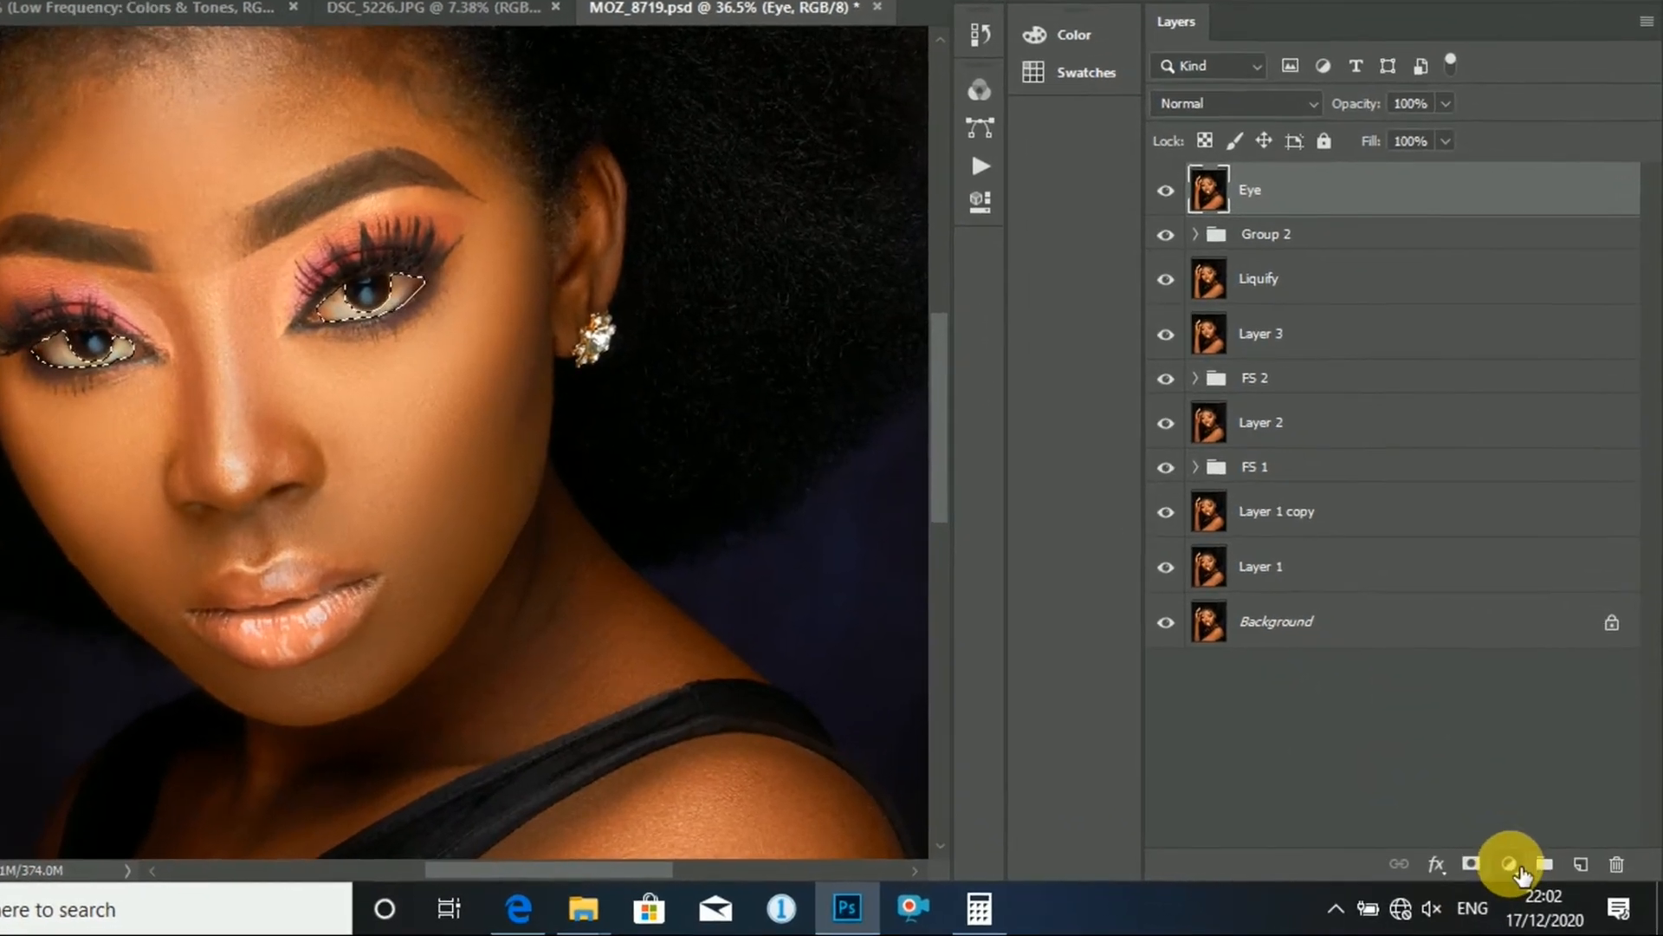
{"action": "left_click", "coordinate": [1525, 872]}
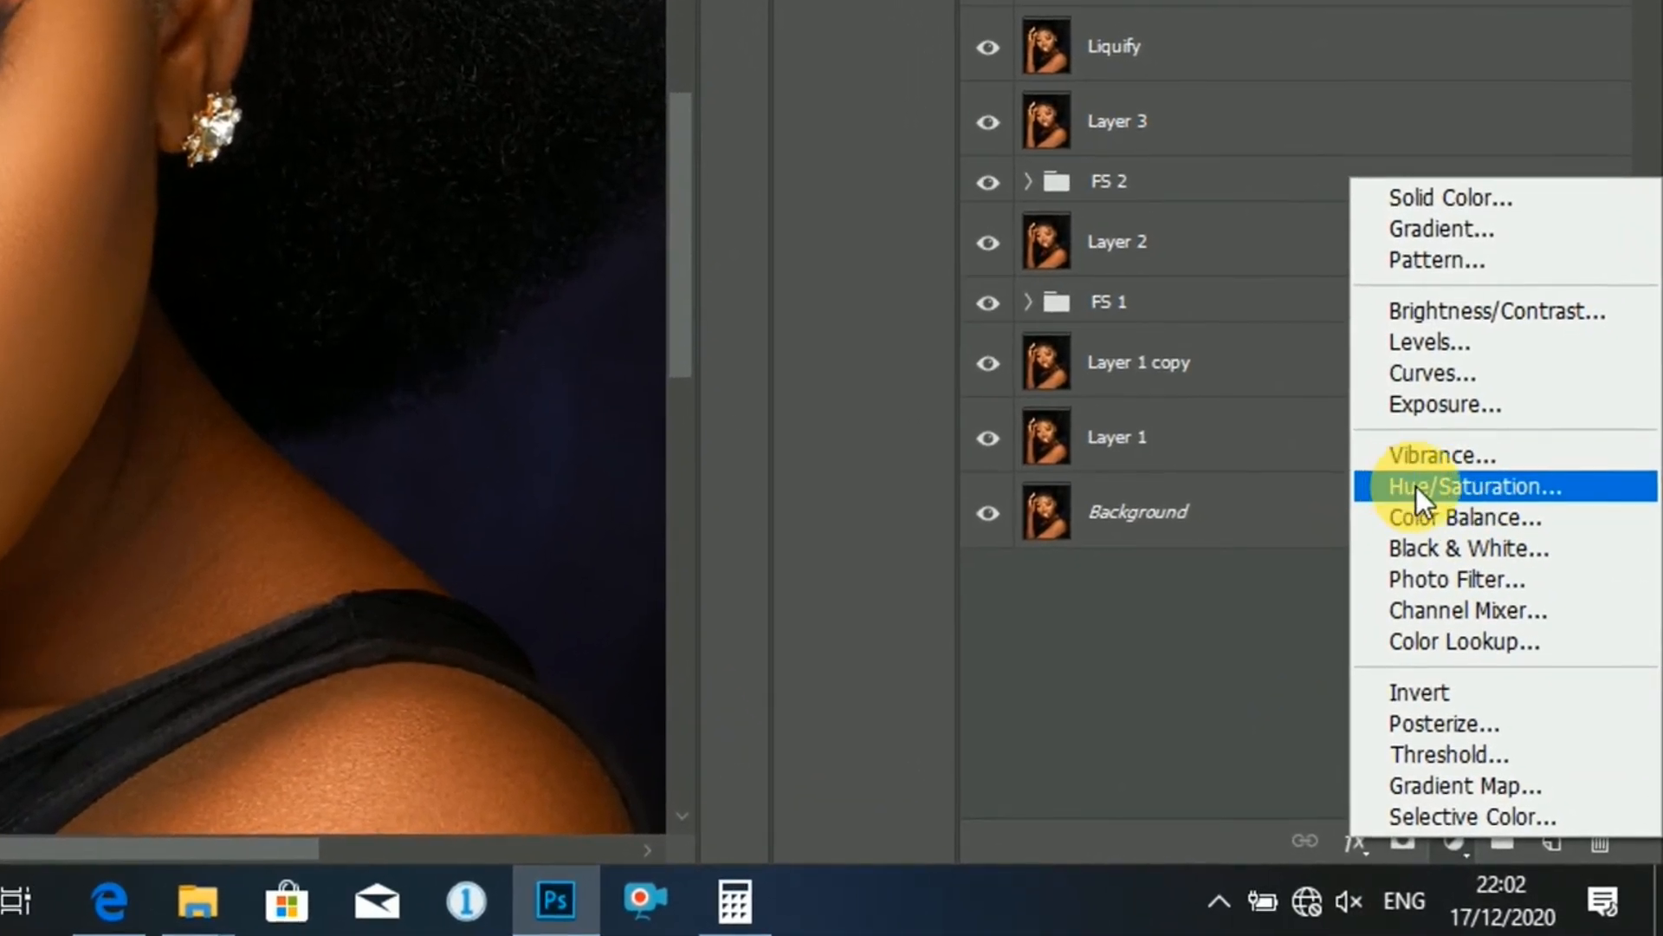
{"action": "left_click", "coordinate": [1416, 487]}
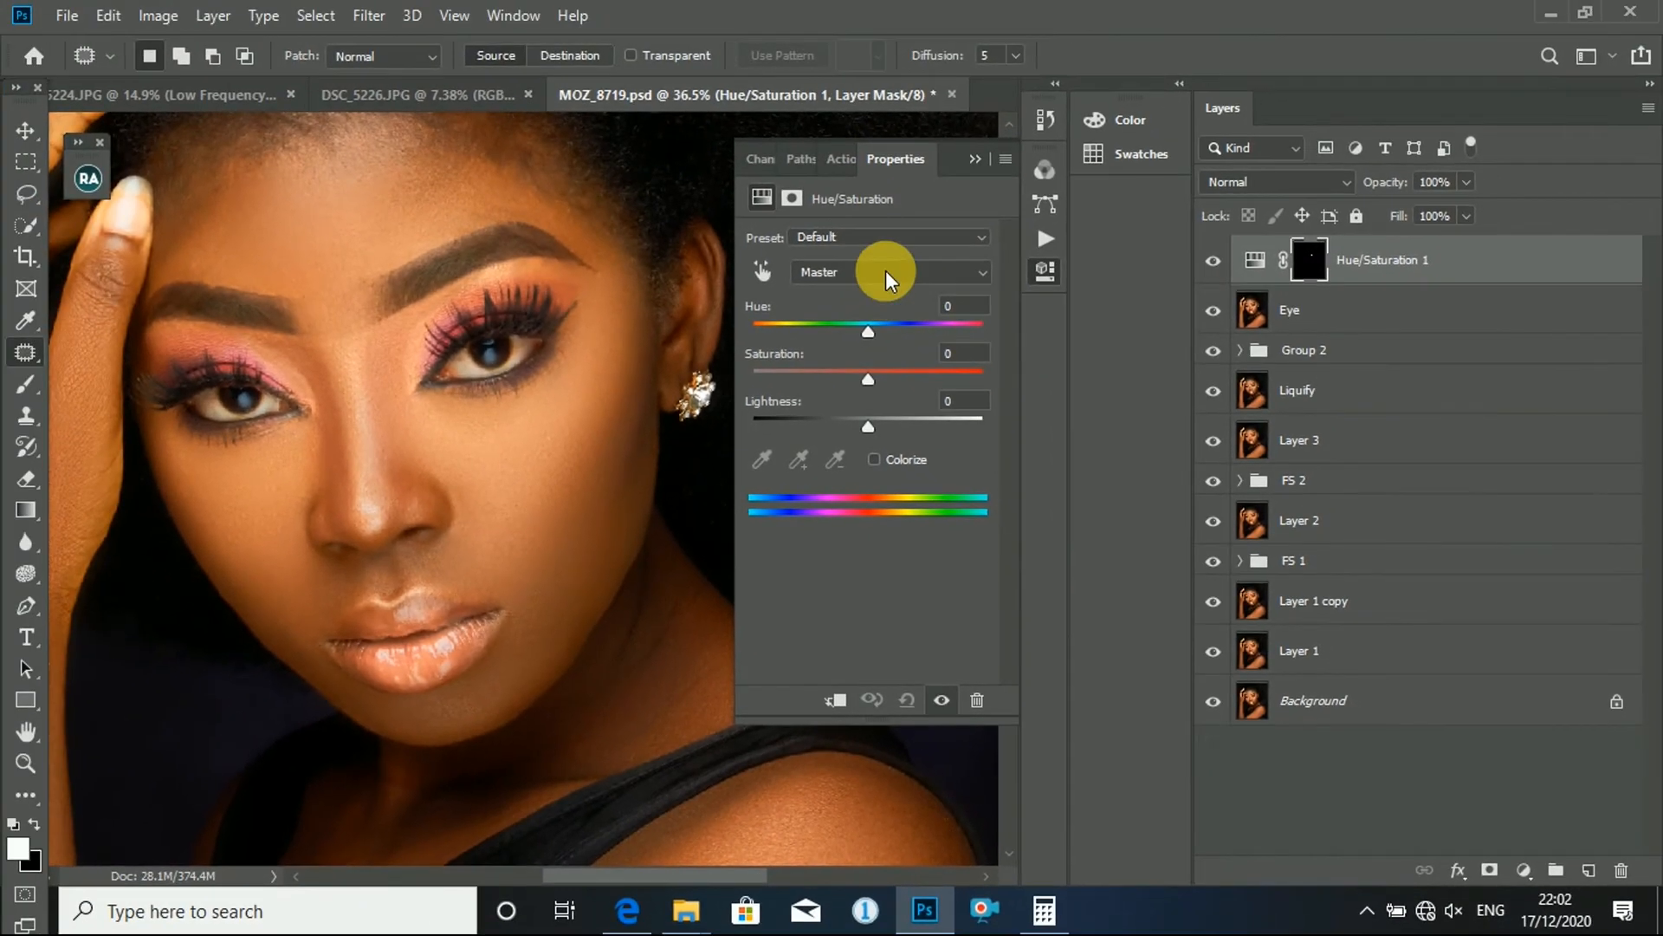
- Set the eye whites' Master saturation to -79 and lightness to +15, and collapse the adjustment's properties
{"action": "left_click", "coordinate": [885, 272]}
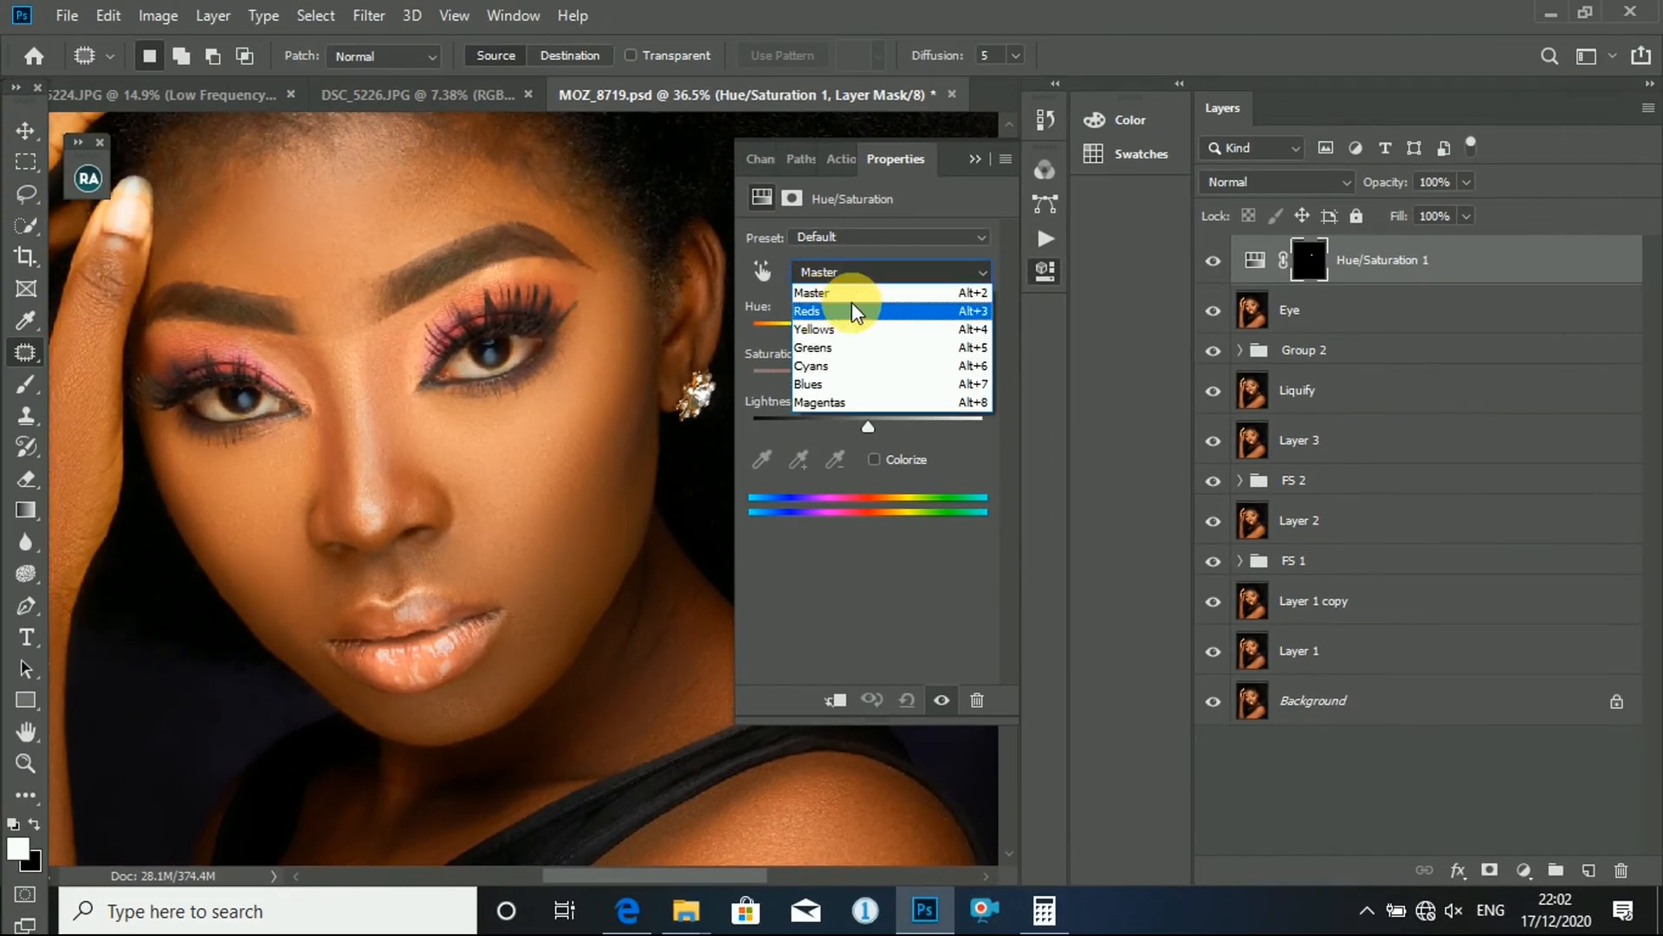
{"action": "left_click", "coordinate": [853, 292]}
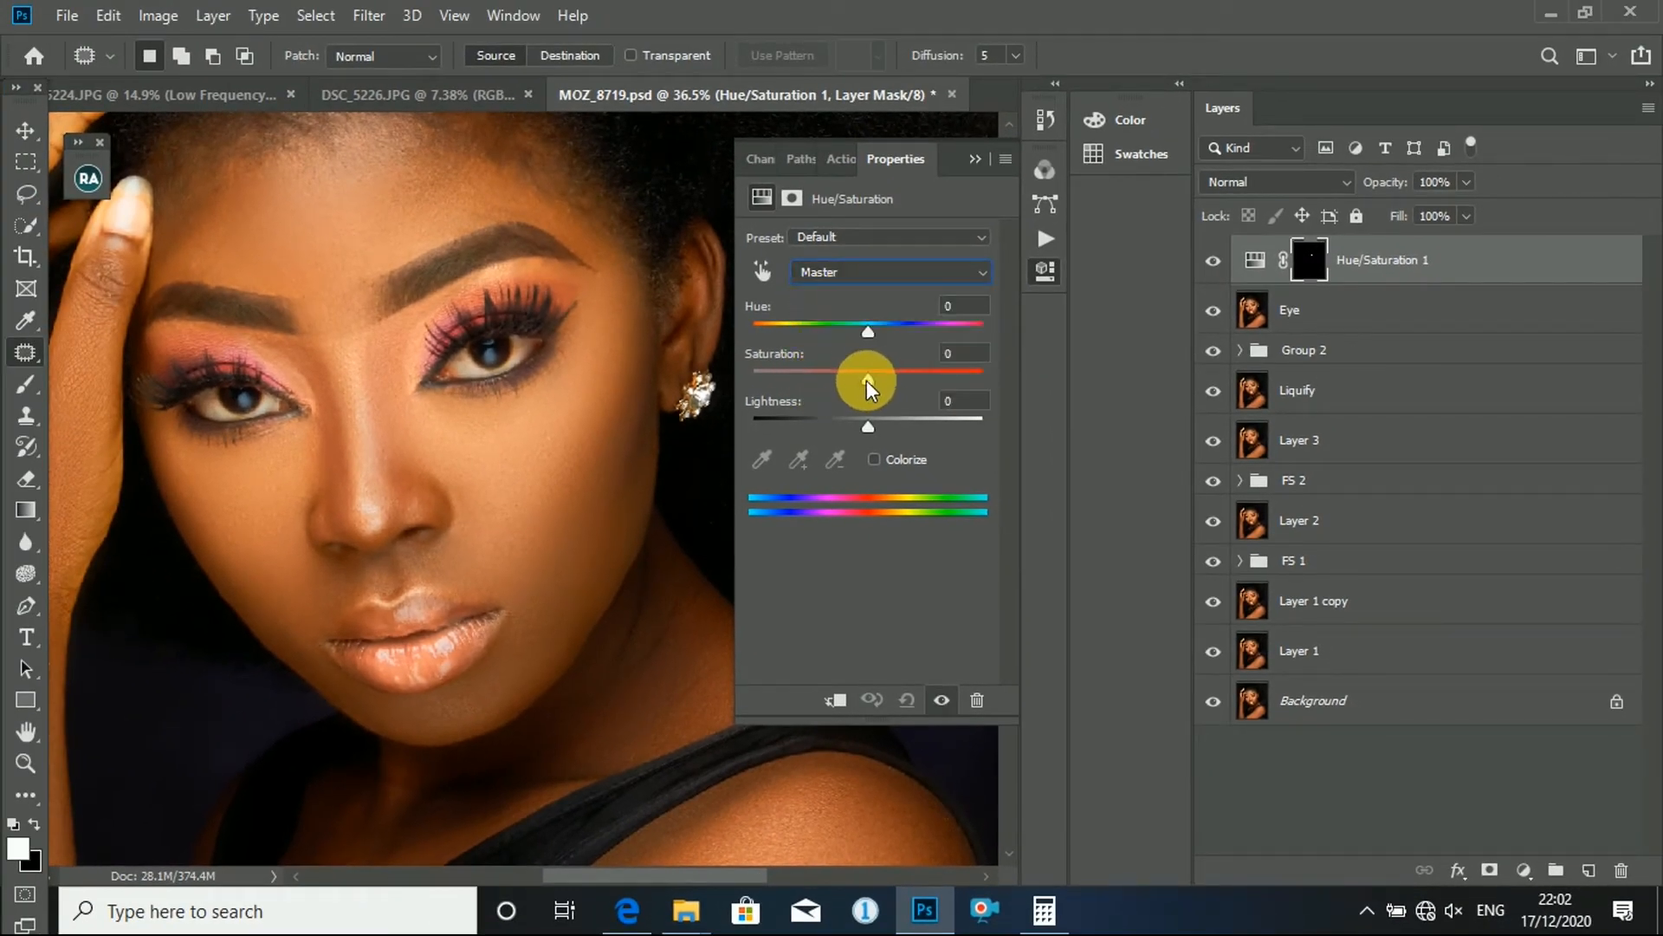
{"action": "left_click_drag", "start_coordinate": [870, 378], "coordinate": [785, 391]}
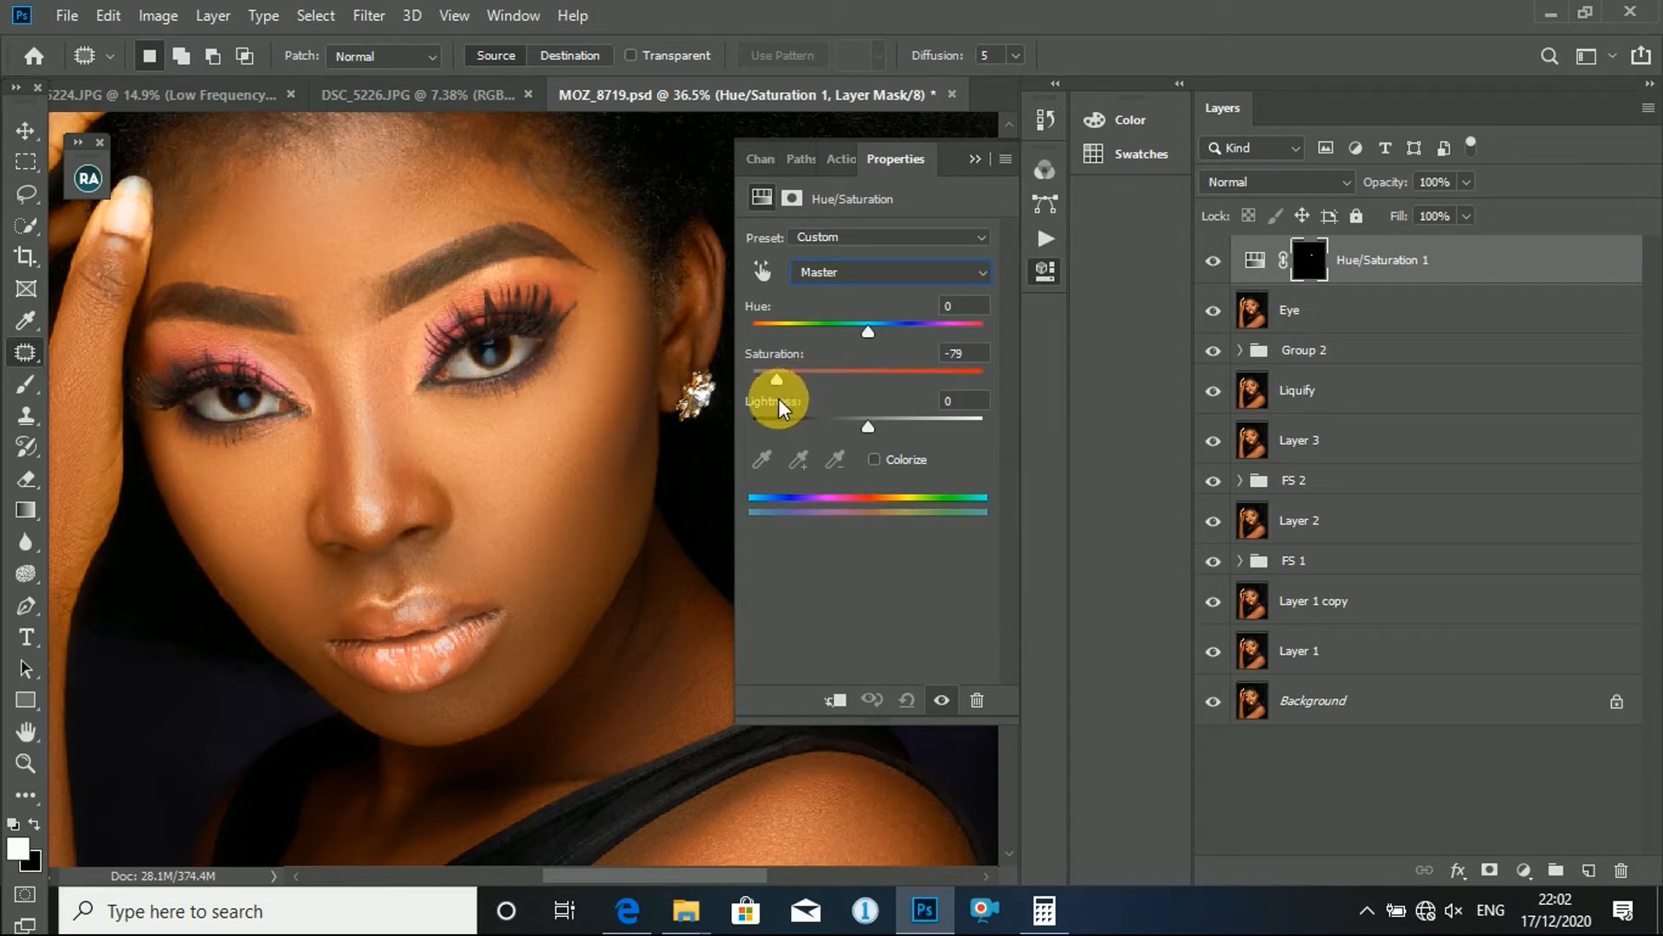
{"action": "left_click_drag", "start_coordinate": [864, 428], "coordinate": [885, 428]}
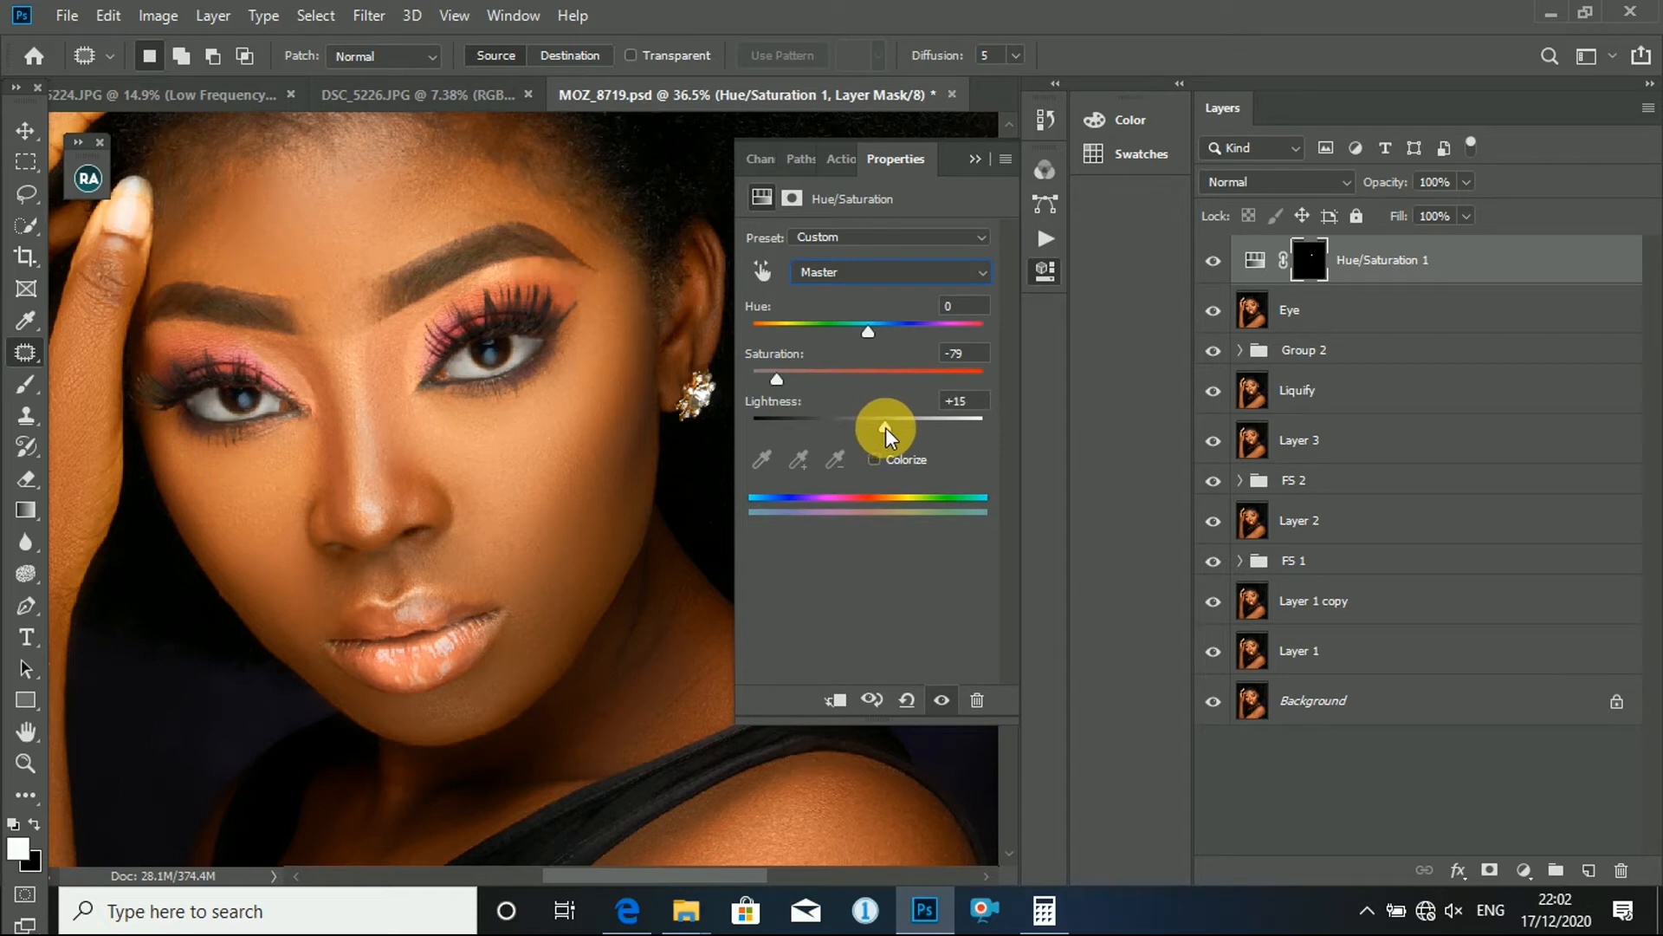
{"action": "left_click", "coordinate": [974, 159]}
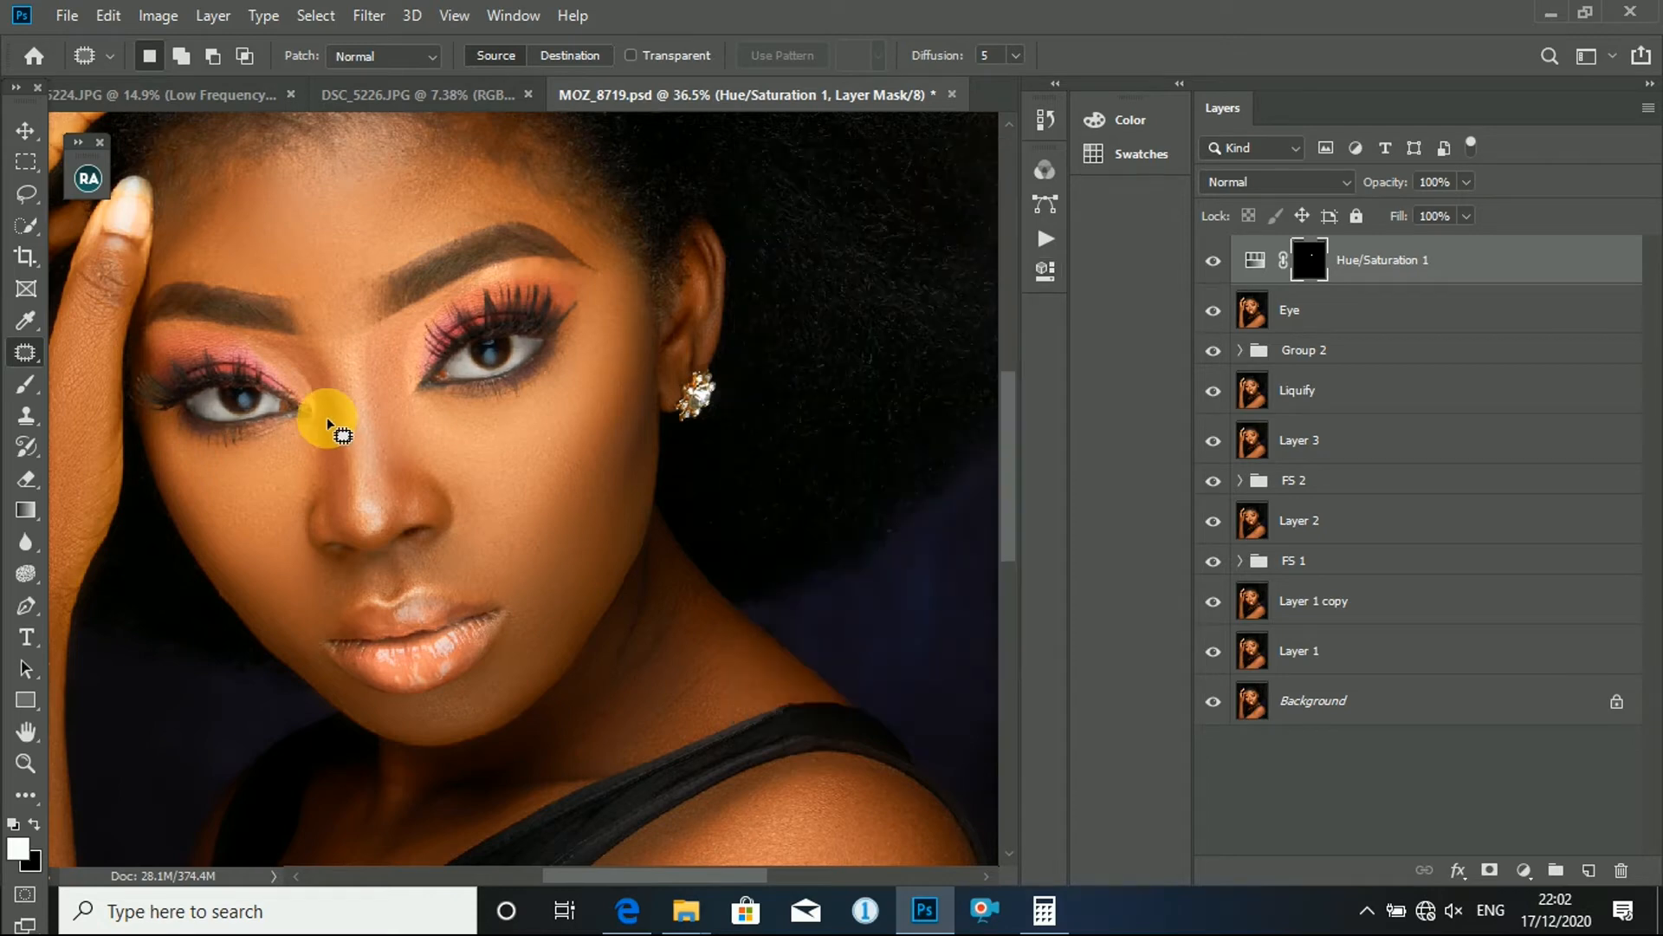
- Compare the portrait's eyes with the Hue/Saturation 1 adjustment layer hidden and shown
{"action": "key", "text": "ctrl+0"}
{"action": "scroll", "coordinate": [398, 320], "scroll_direction": "down", "scroll_amount": 5}
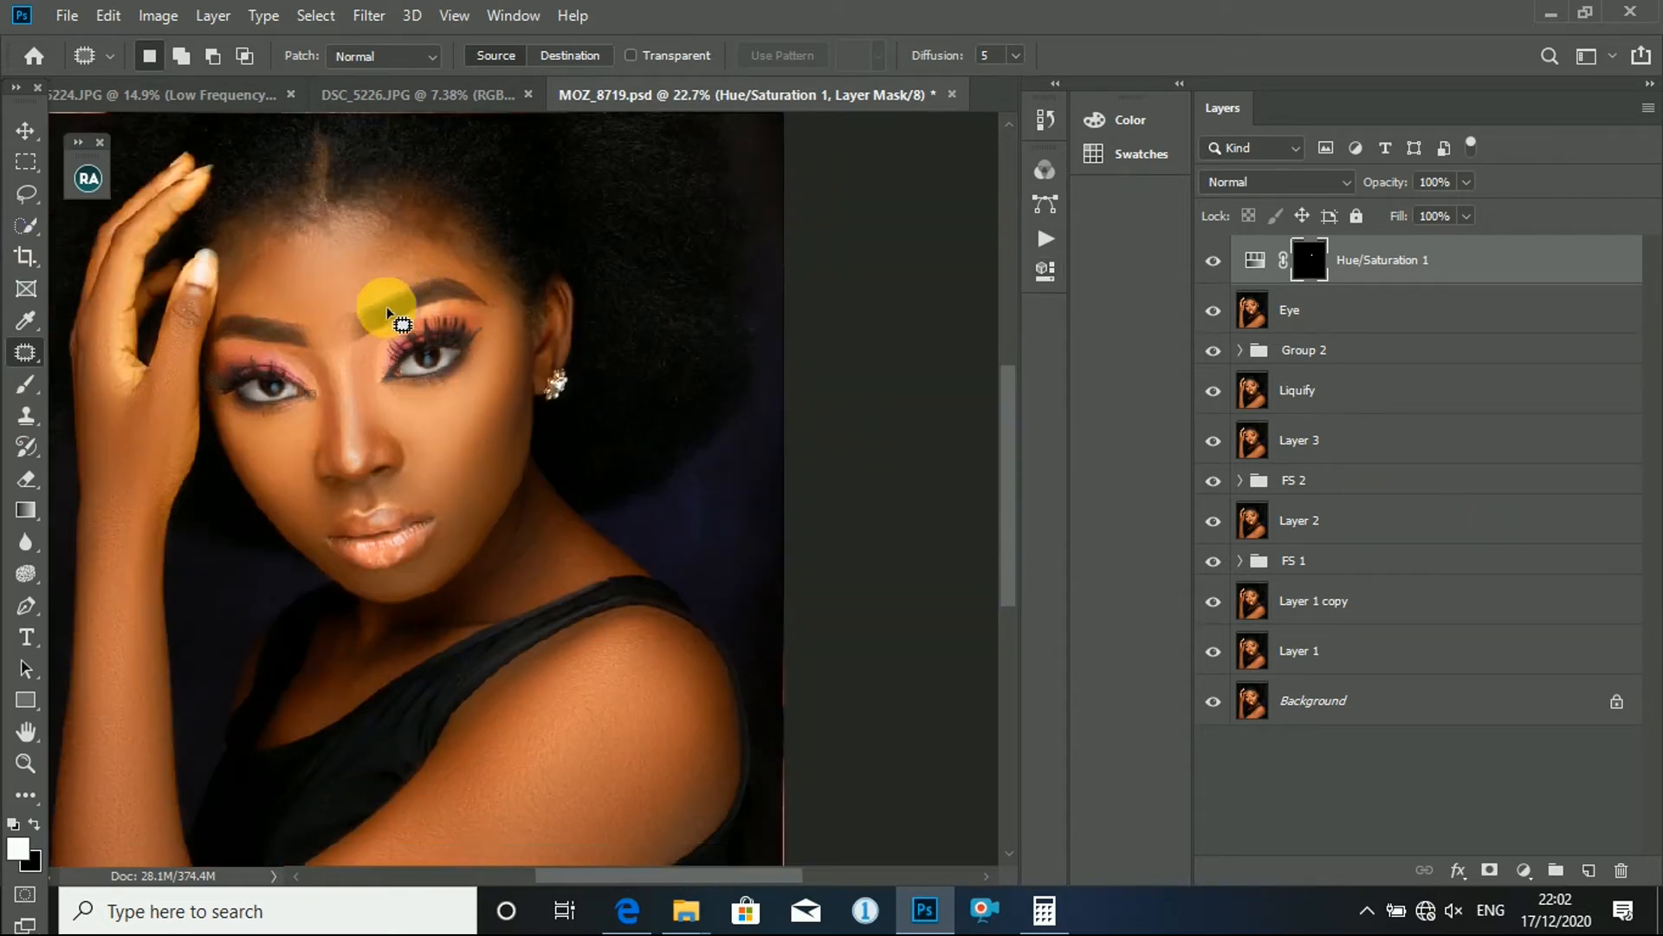
{"action": "scroll", "coordinate": [463, 368], "scroll_direction": "up", "scroll_amount": 6}
{"action": "scroll", "coordinate": [563, 389], "scroll_direction": "up", "scroll_amount": 1}
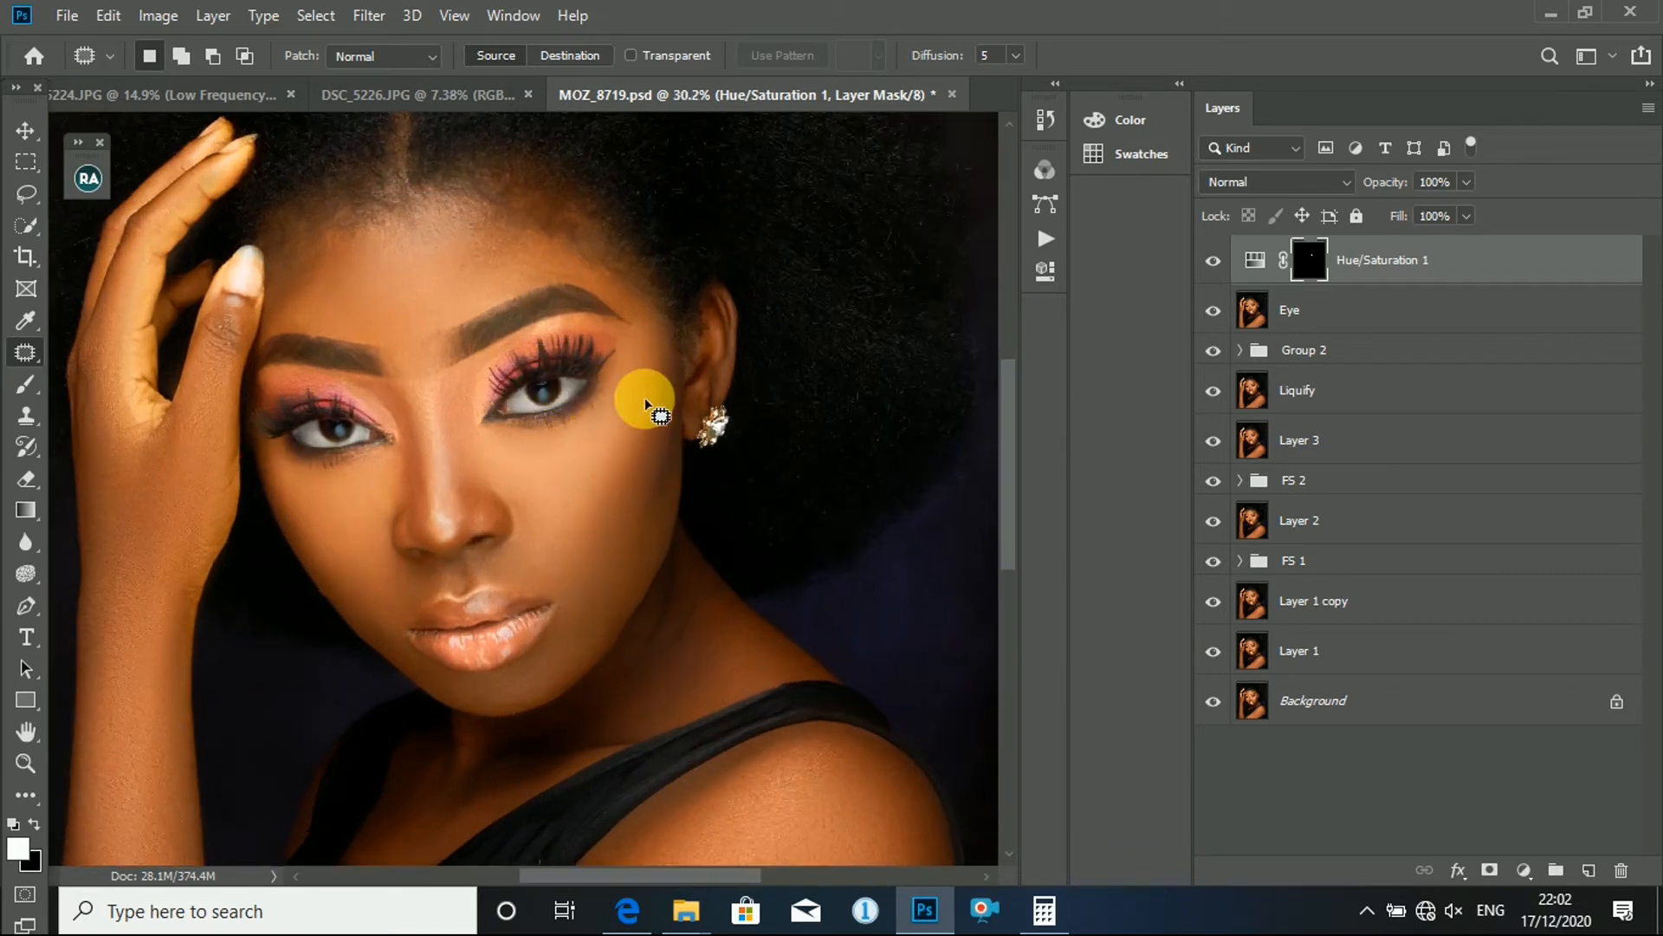
{"action": "left_click", "coordinate": [1230, 274]}
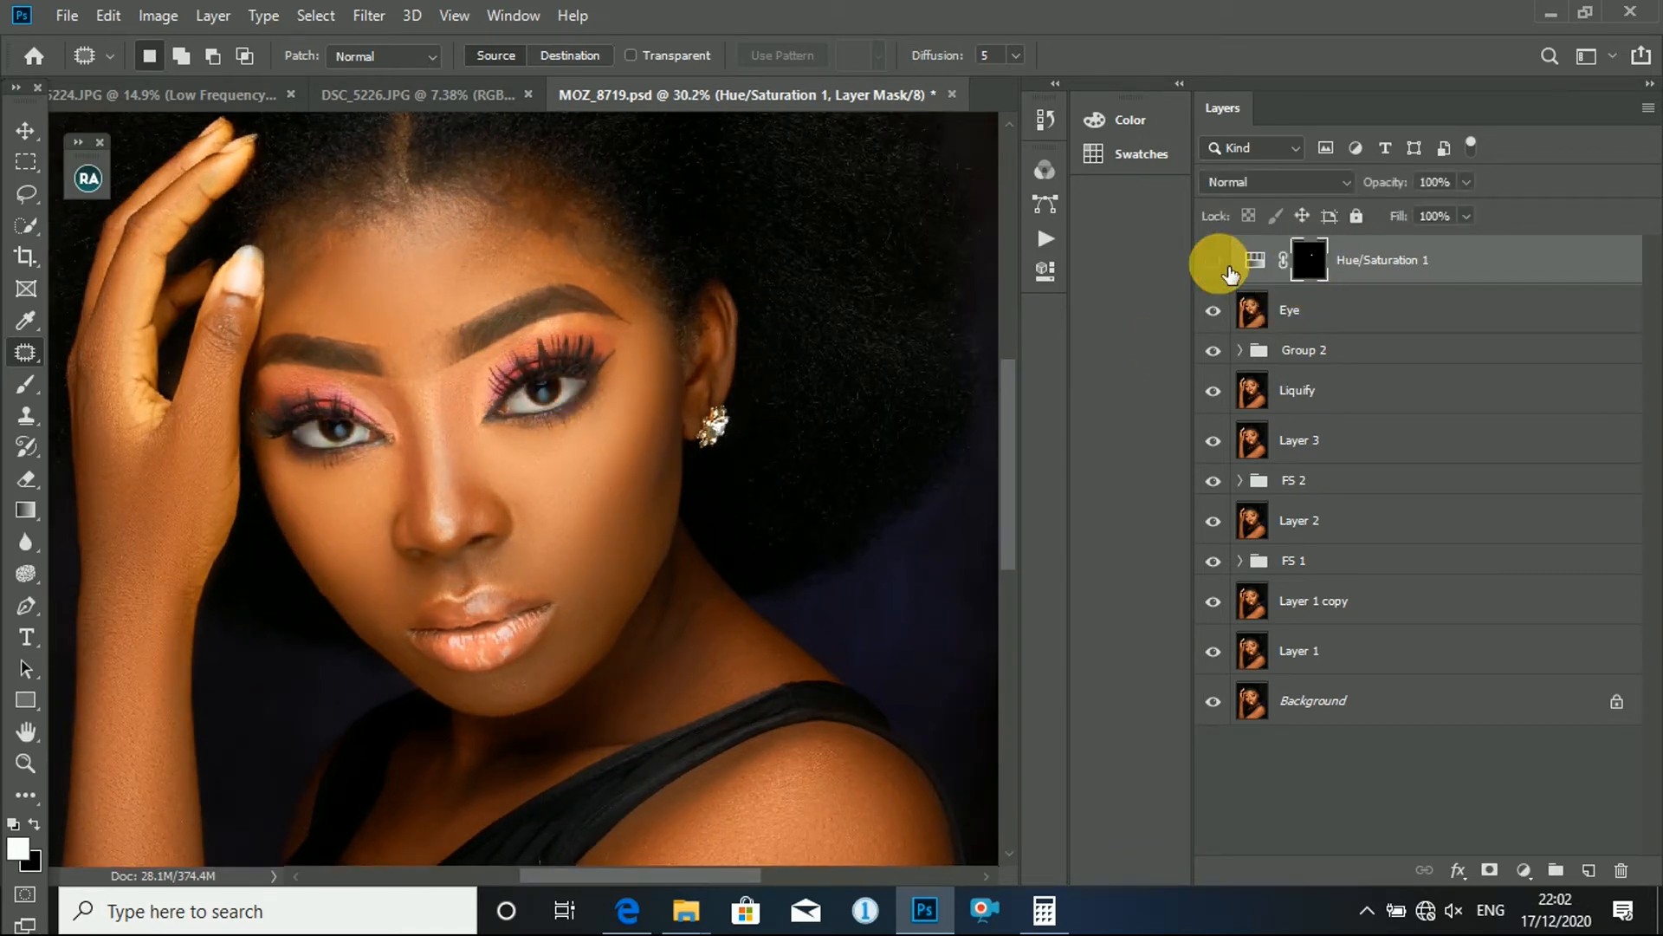
{"action": "left_click", "coordinate": [1224, 266]}
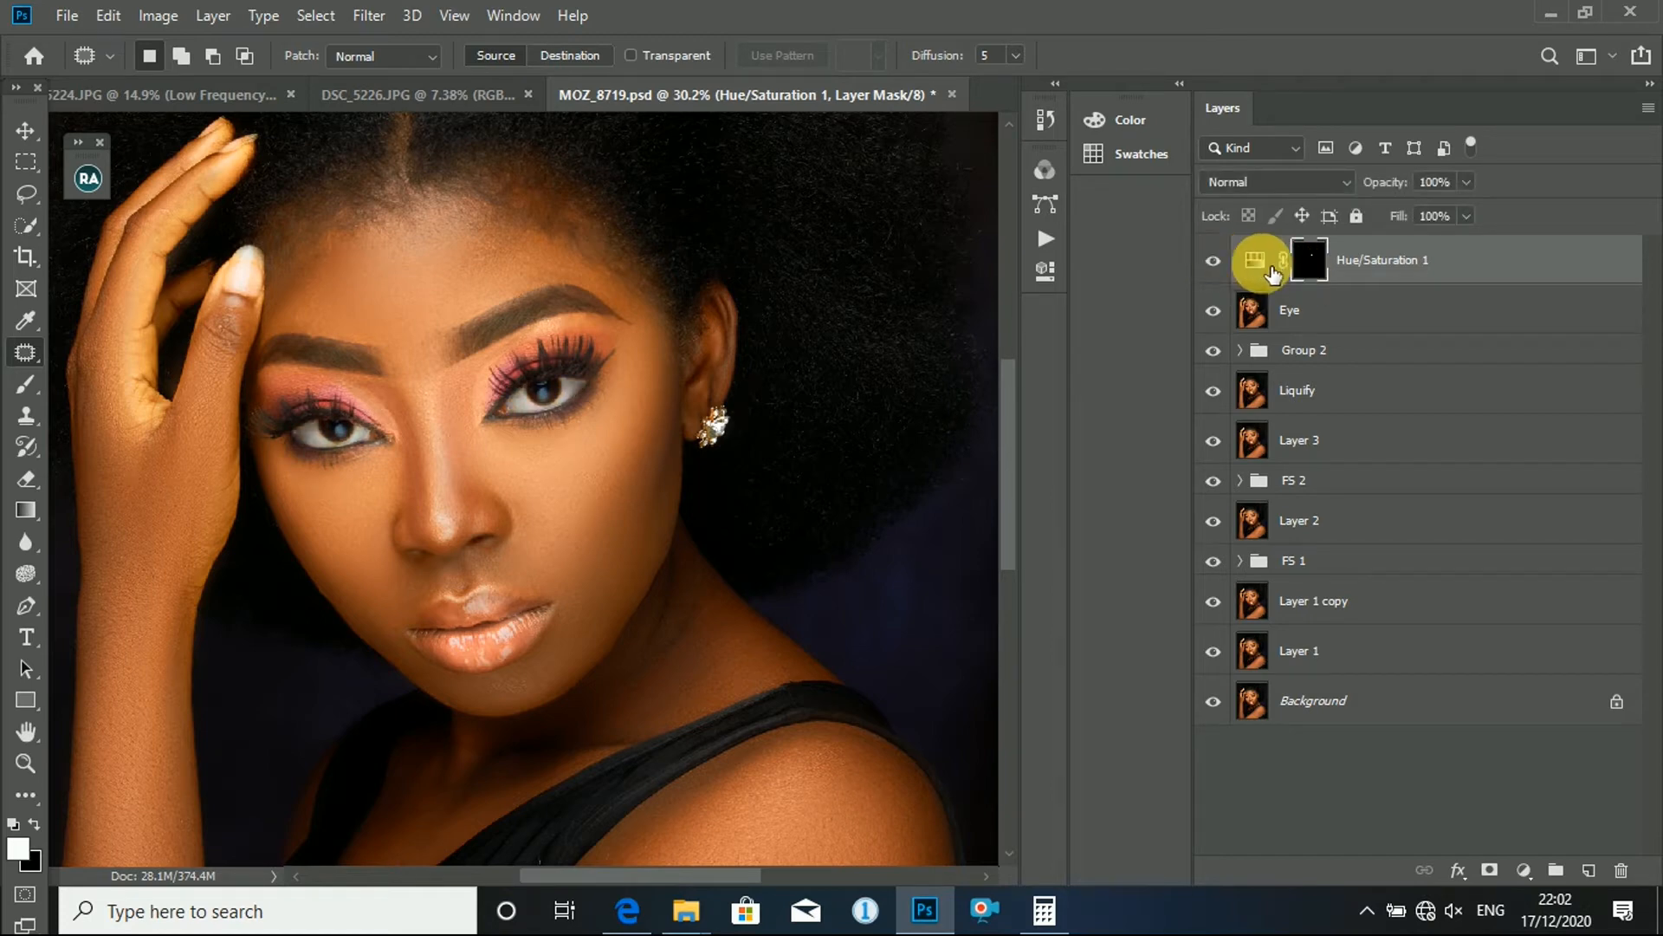
- Set the Reds saturation to -64 and lightness to +10 in the Hue/Saturation 1 adjustment and collapse its properties
{"action": "double_click", "coordinate": [1257, 270]}
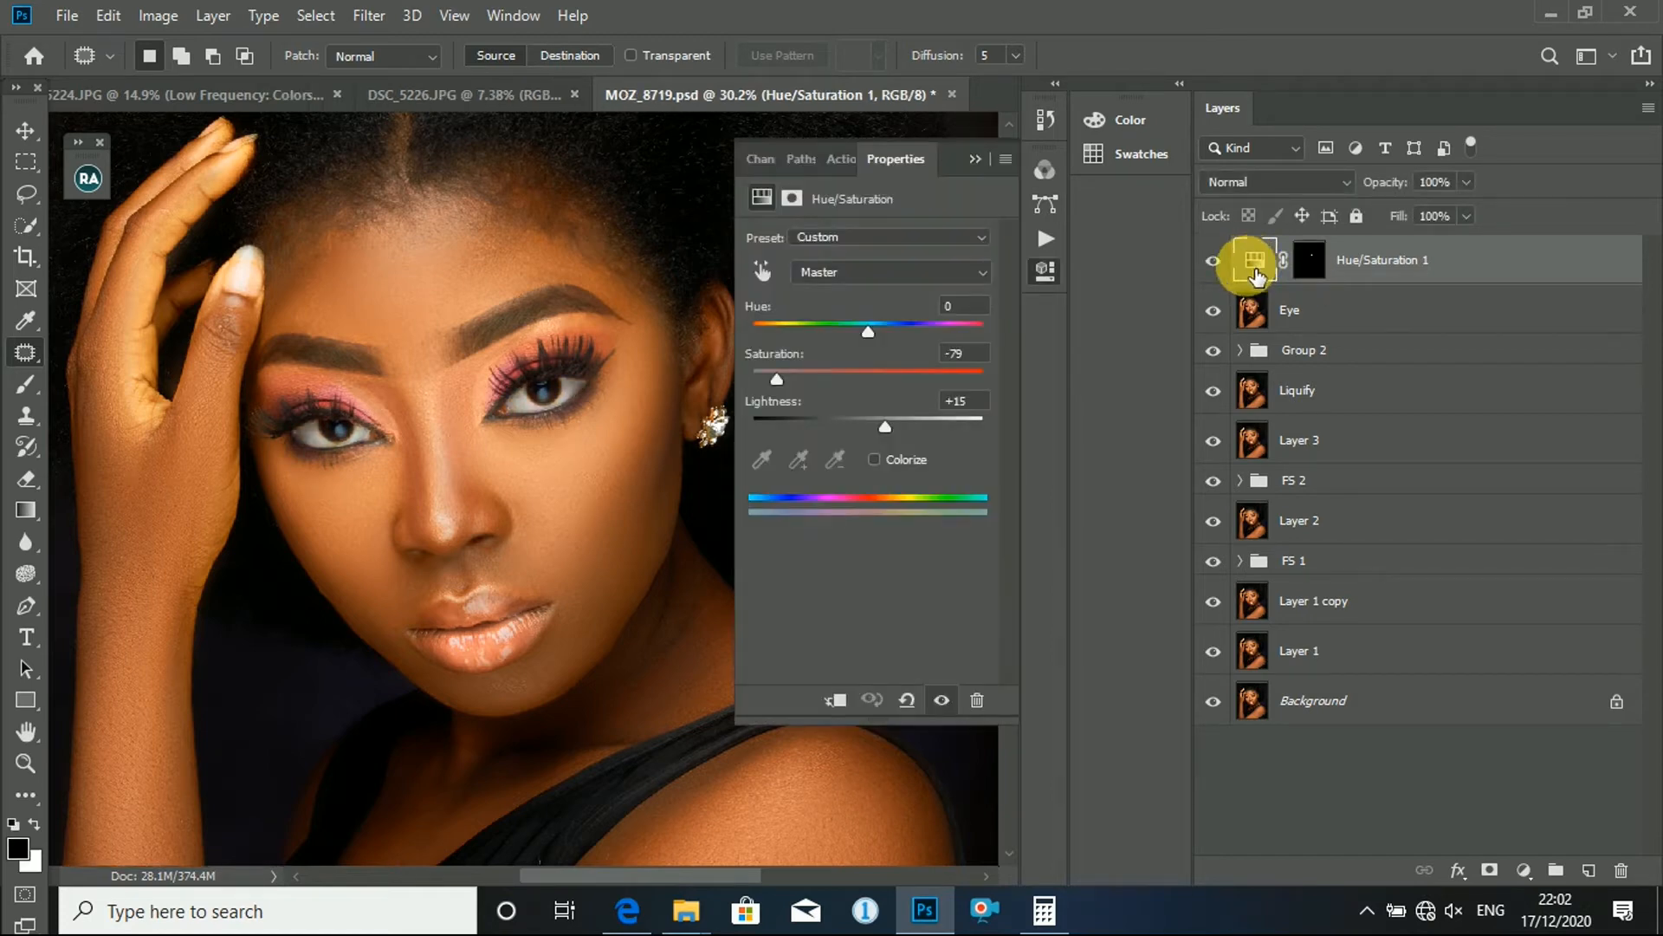
{"action": "left_click", "coordinate": [933, 273]}
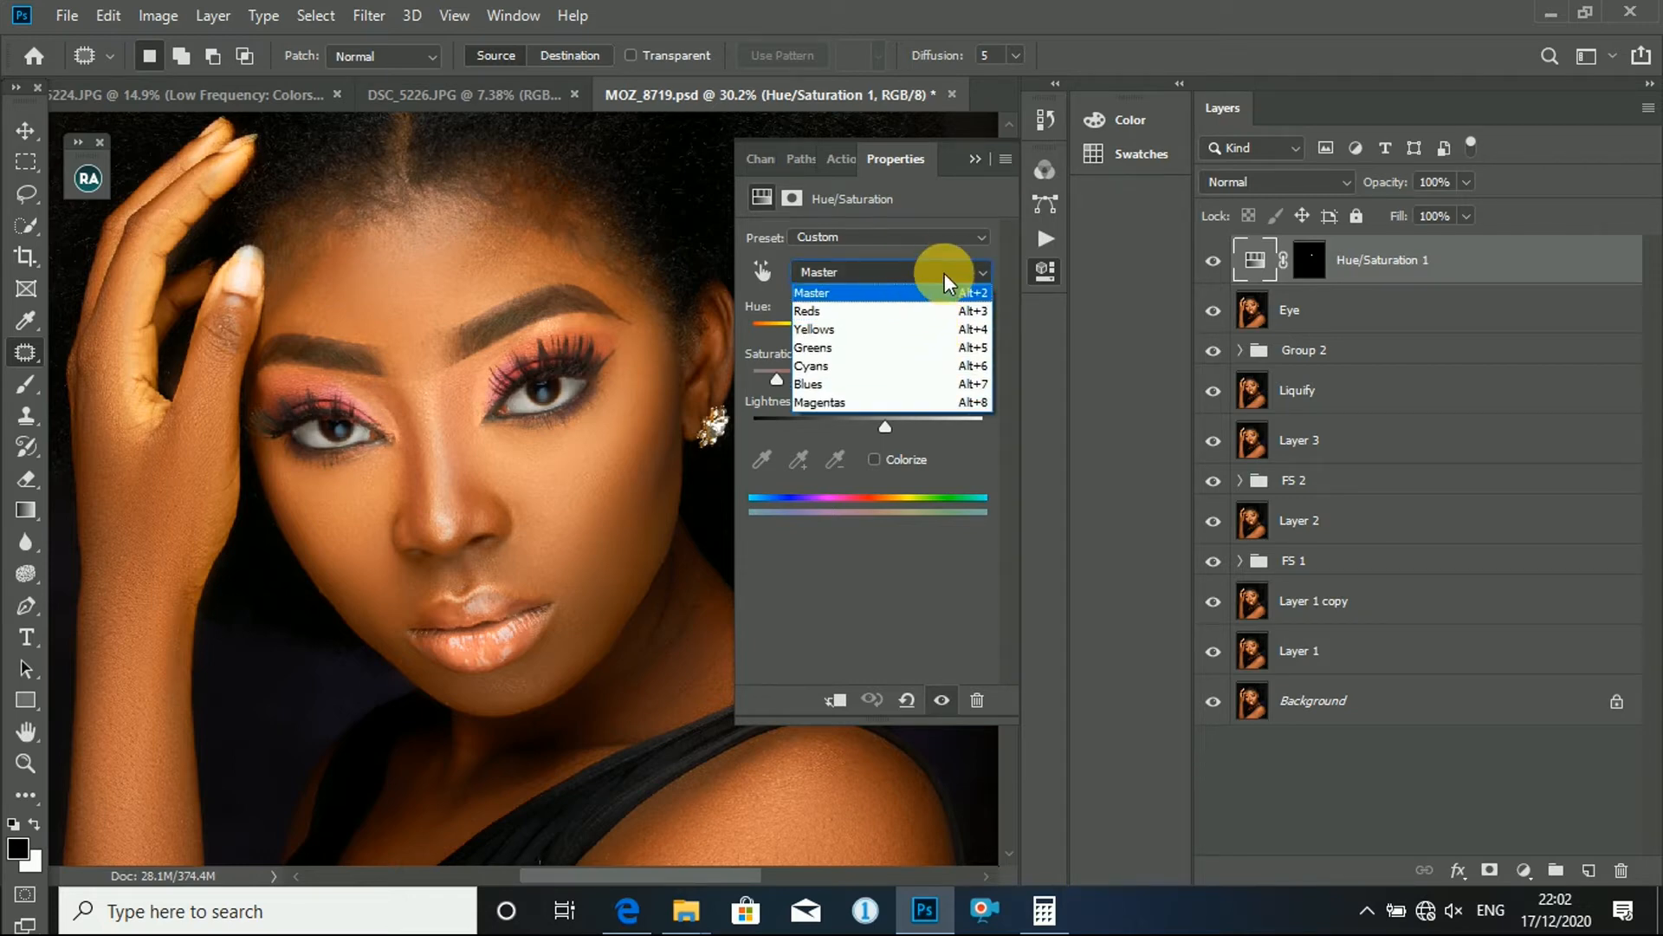
{"action": "key", "text": "alt"}
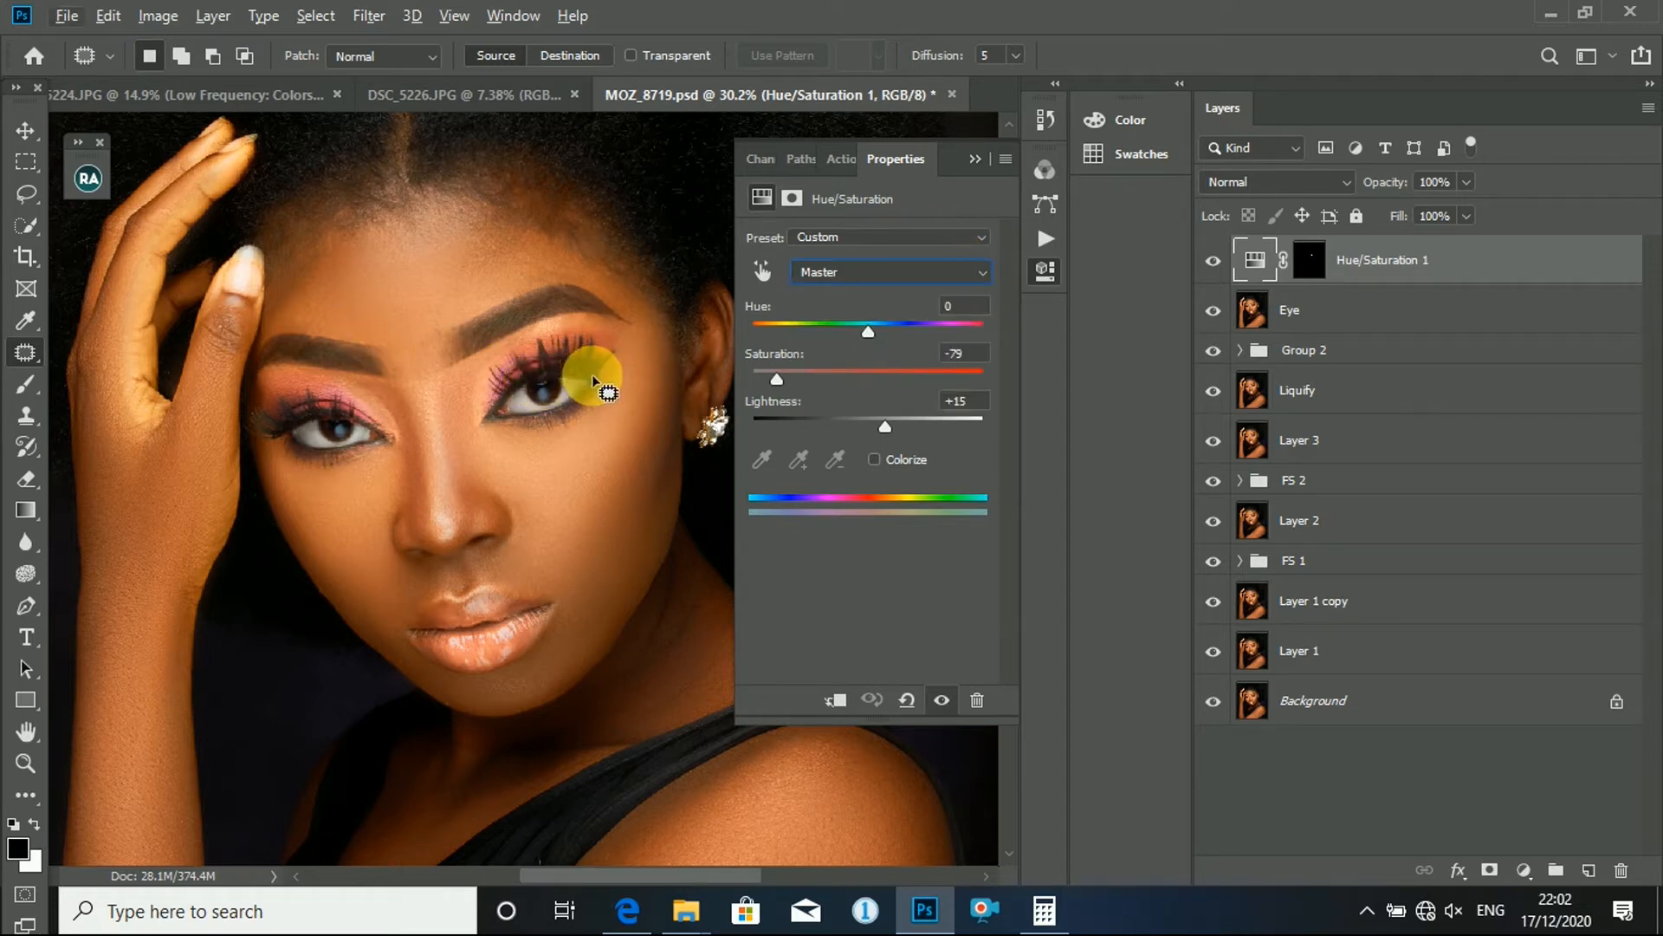
{"action": "left_click", "coordinate": [882, 272]}
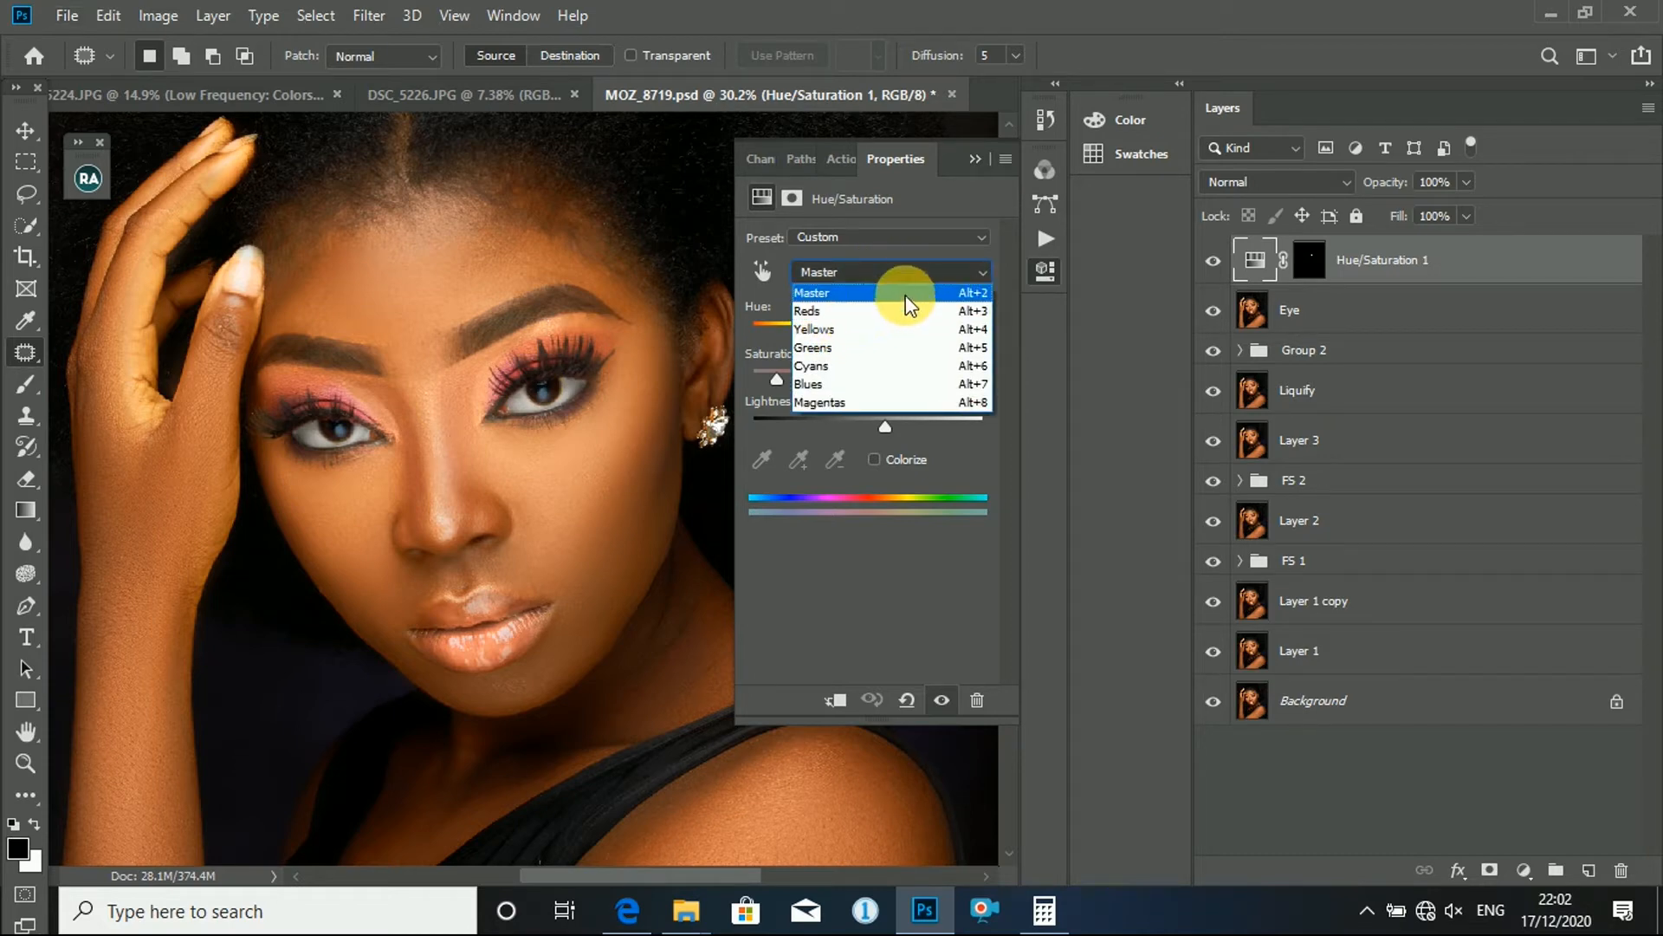
{"action": "left_click", "coordinate": [856, 312]}
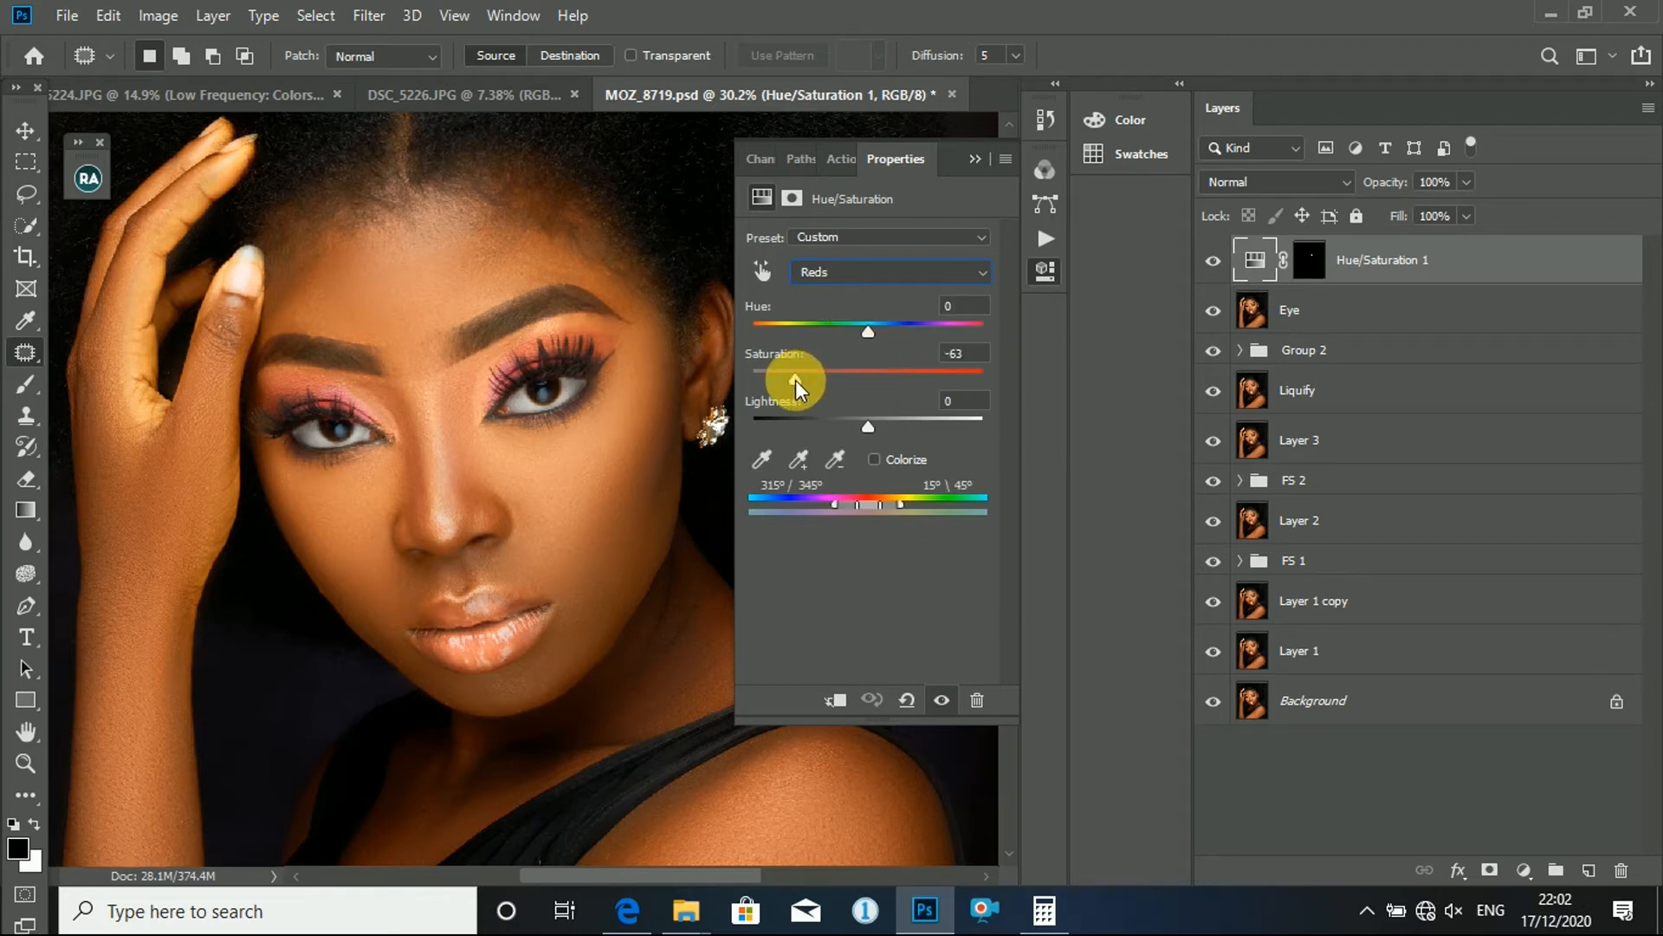
{"action": "left_click_drag", "start_coordinate": [871, 426], "coordinate": [880, 427]}
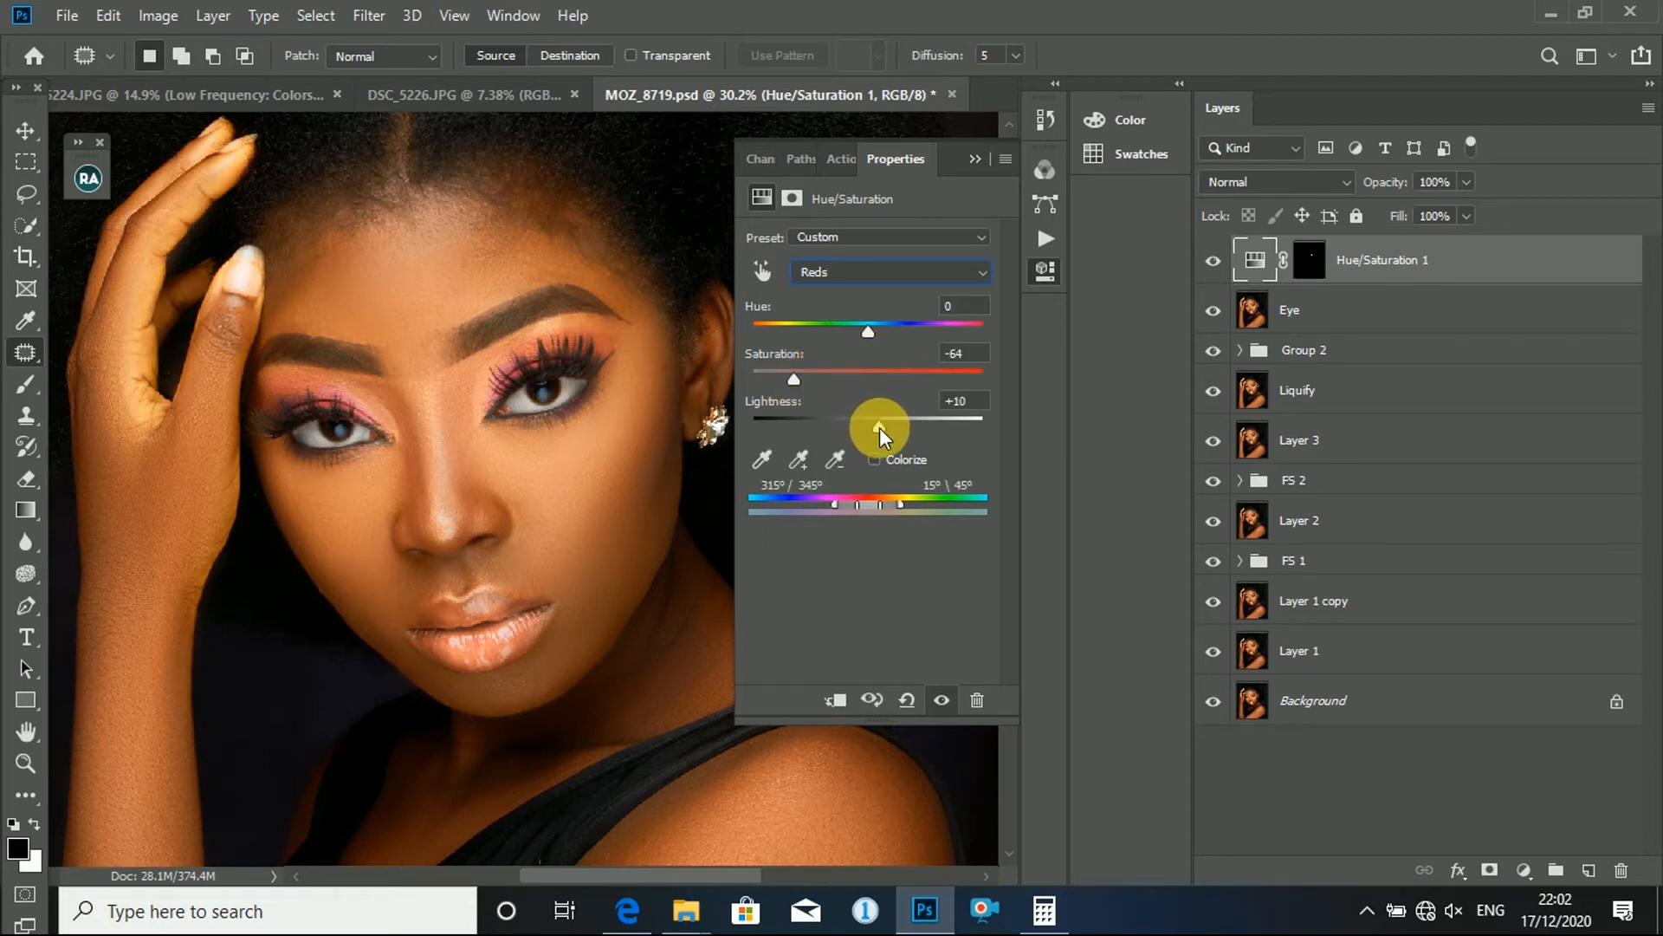
{"action": "left_click", "coordinate": [994, 156]}
- Toggle the Hue/Saturation 1 layer's visibility to check the eye whites before and after the Reds change
{"action": "key", "text": "ctrl+0"}
{"action": "scroll", "coordinate": [455, 424], "scroll_direction": "up", "scroll_amount": 4}
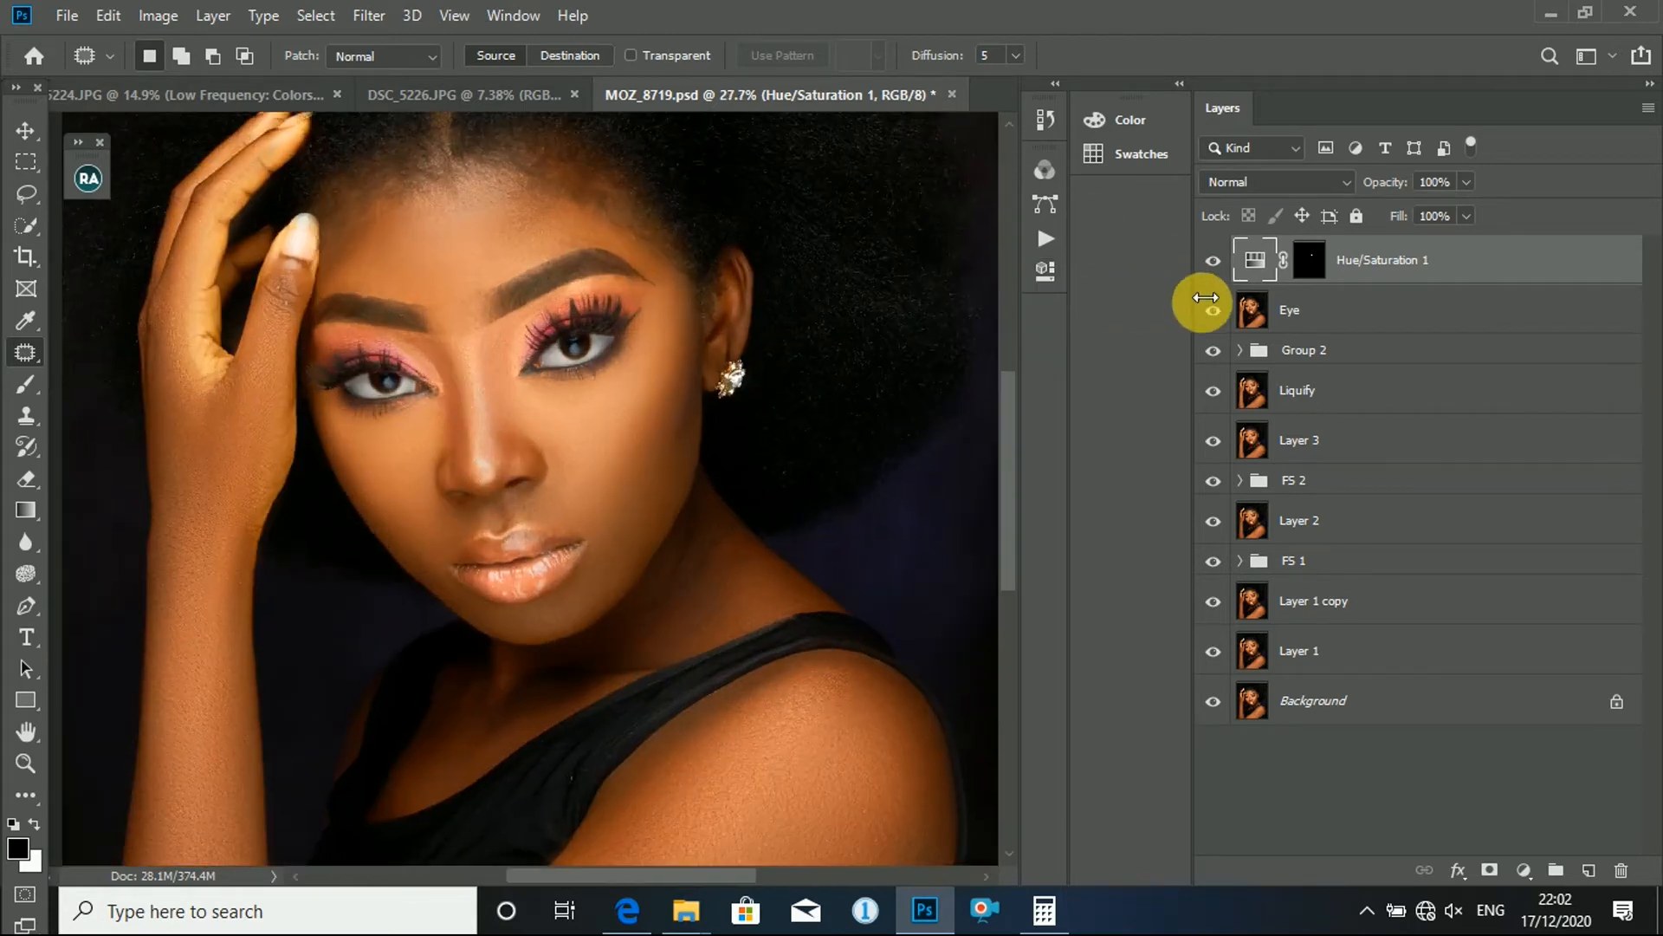
{"action": "left_click", "coordinate": [1213, 261]}
{"action": "left_click", "coordinate": [1214, 261]}
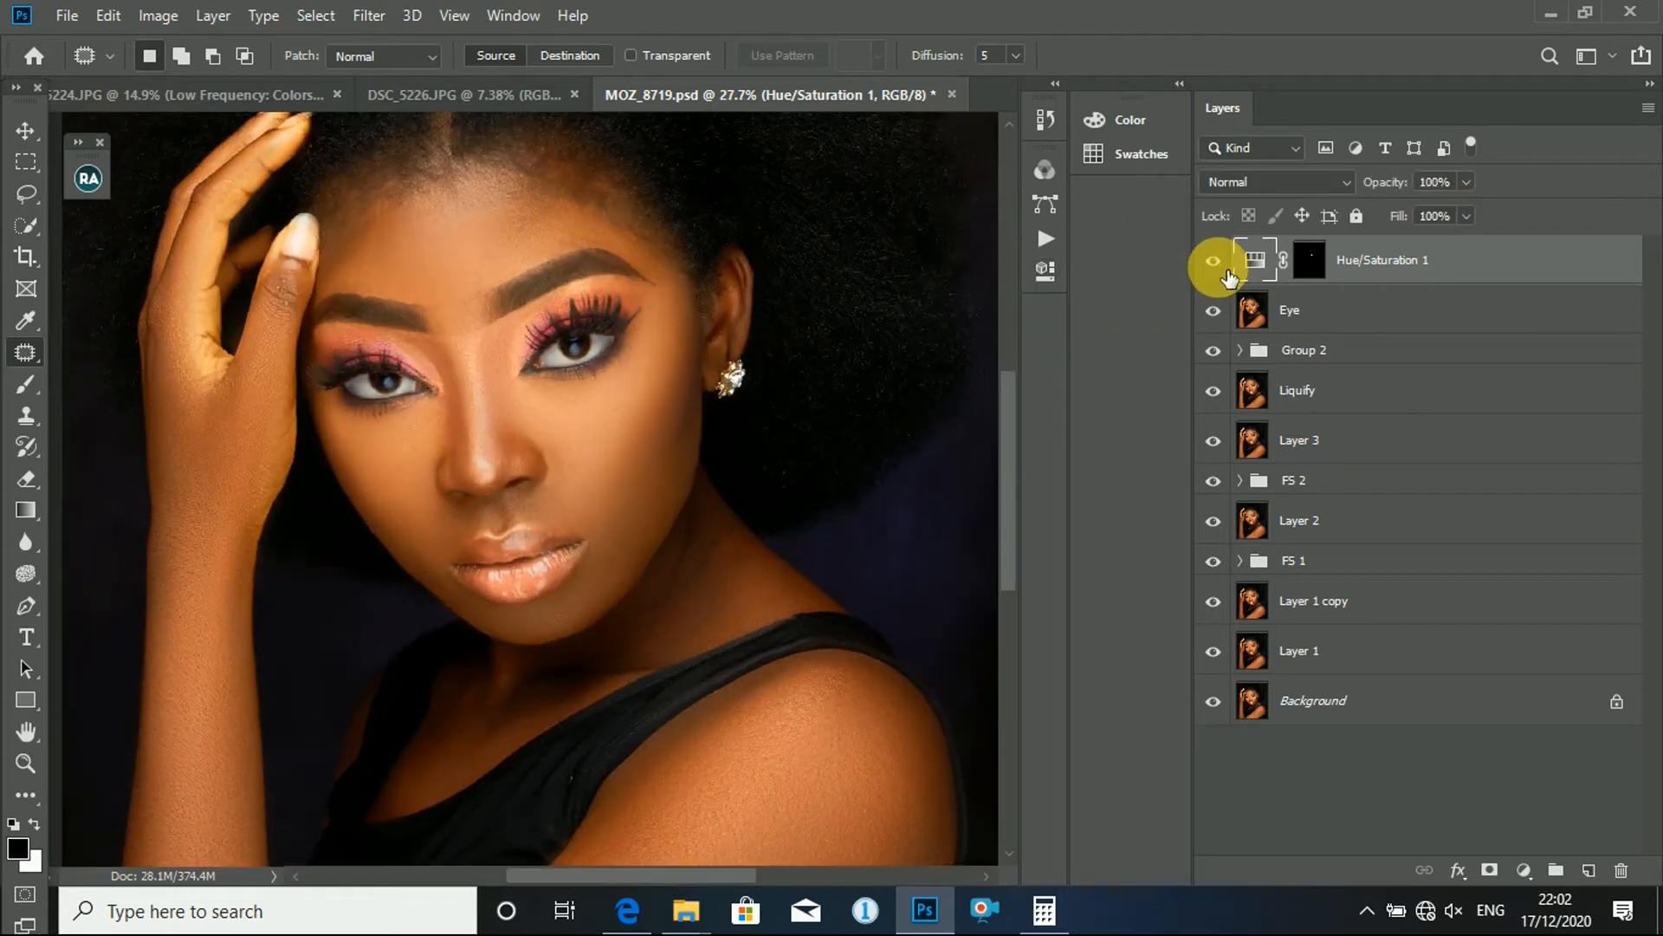
{"action": "left_click", "coordinate": [1225, 271]}
{"action": "left_click", "coordinate": [1222, 275]}
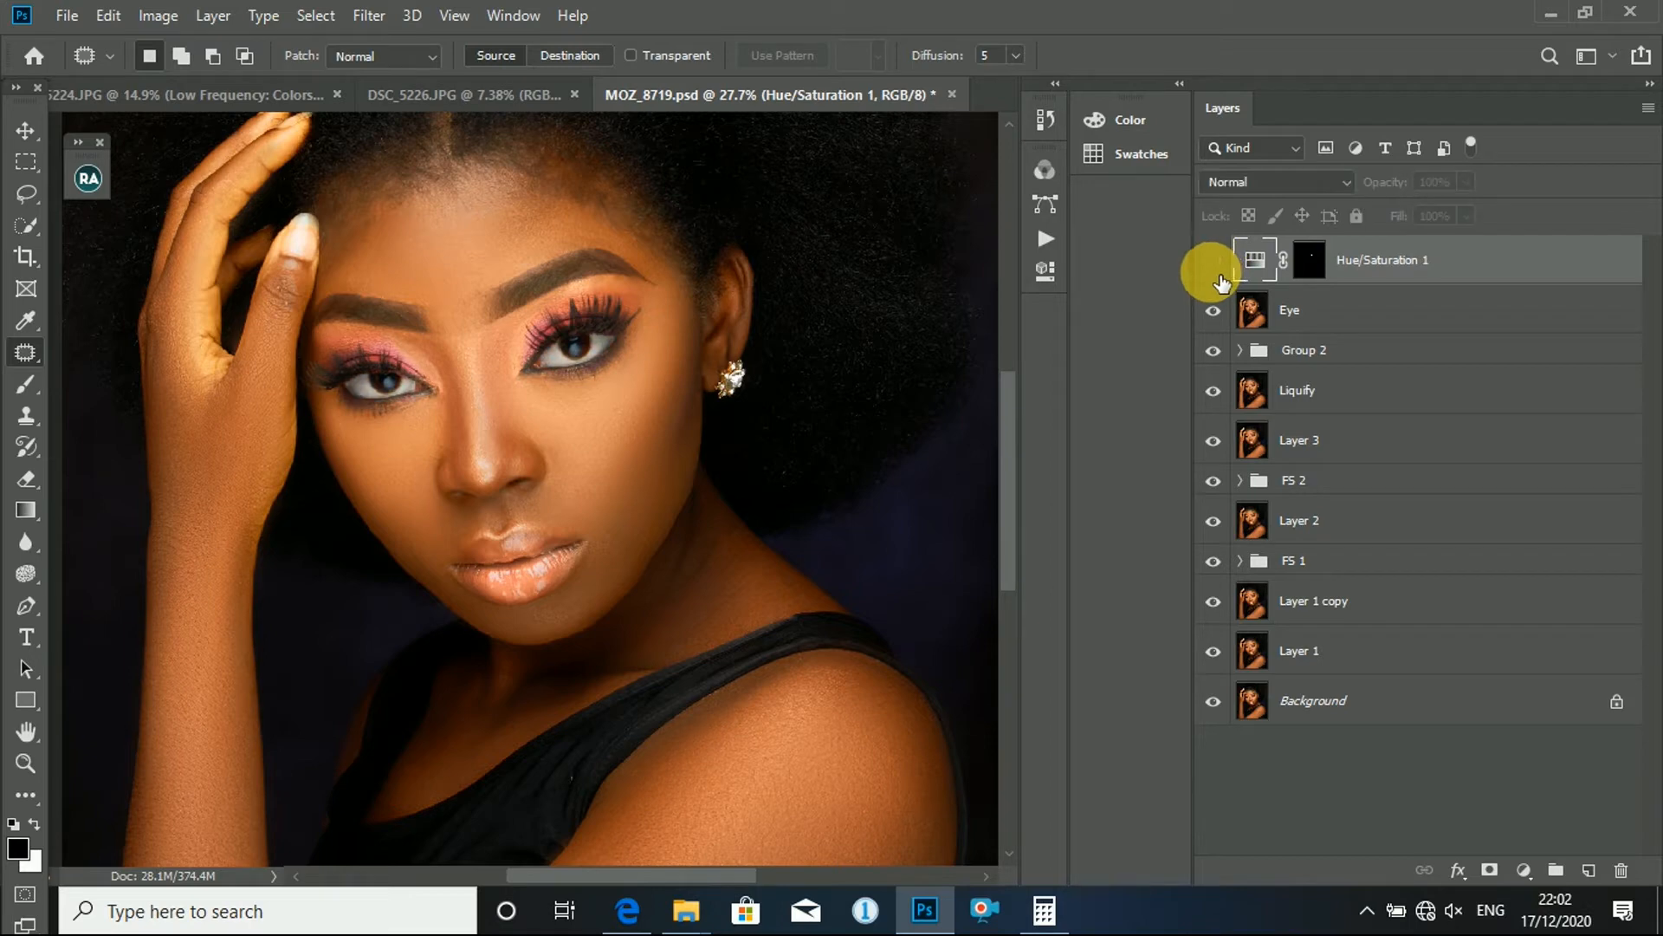
{"action": "left_click", "coordinate": [1215, 273]}
{"action": "scroll", "coordinate": [449, 390], "scroll_direction": "up", "scroll_amount": 4}
{"action": "scroll", "coordinate": [666, 335], "scroll_direction": "down", "scroll_amount": 7}
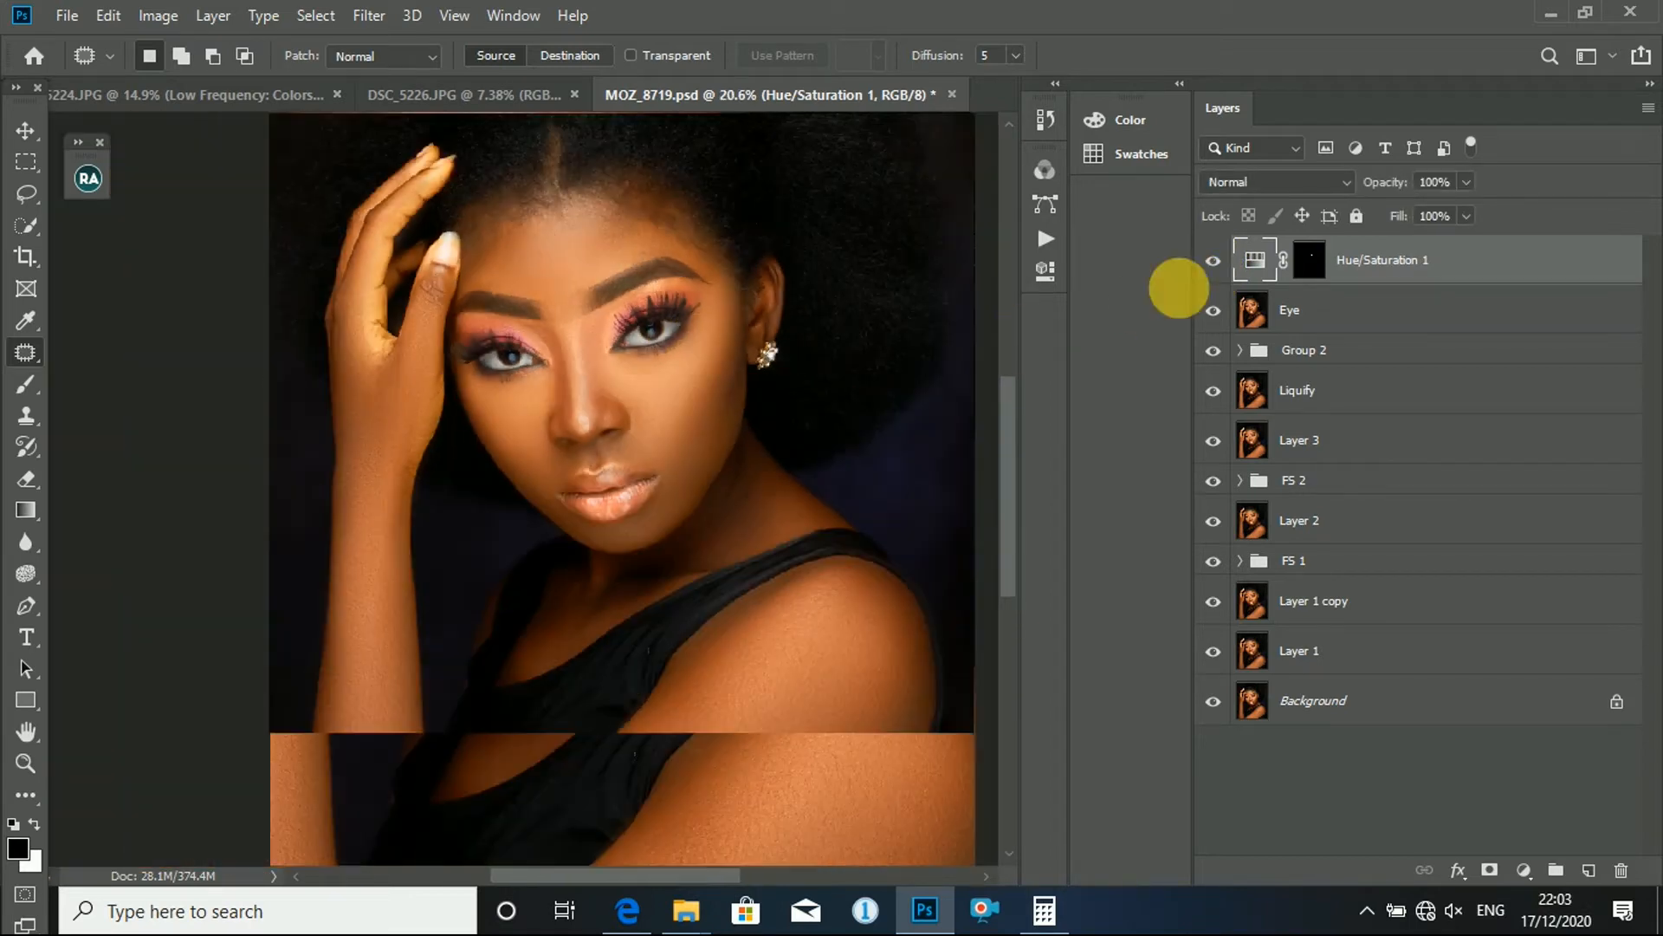
- Lower the opacity of the Hue/Saturation 1 layer to 79%
{"action": "left_click", "coordinate": [1466, 183]}
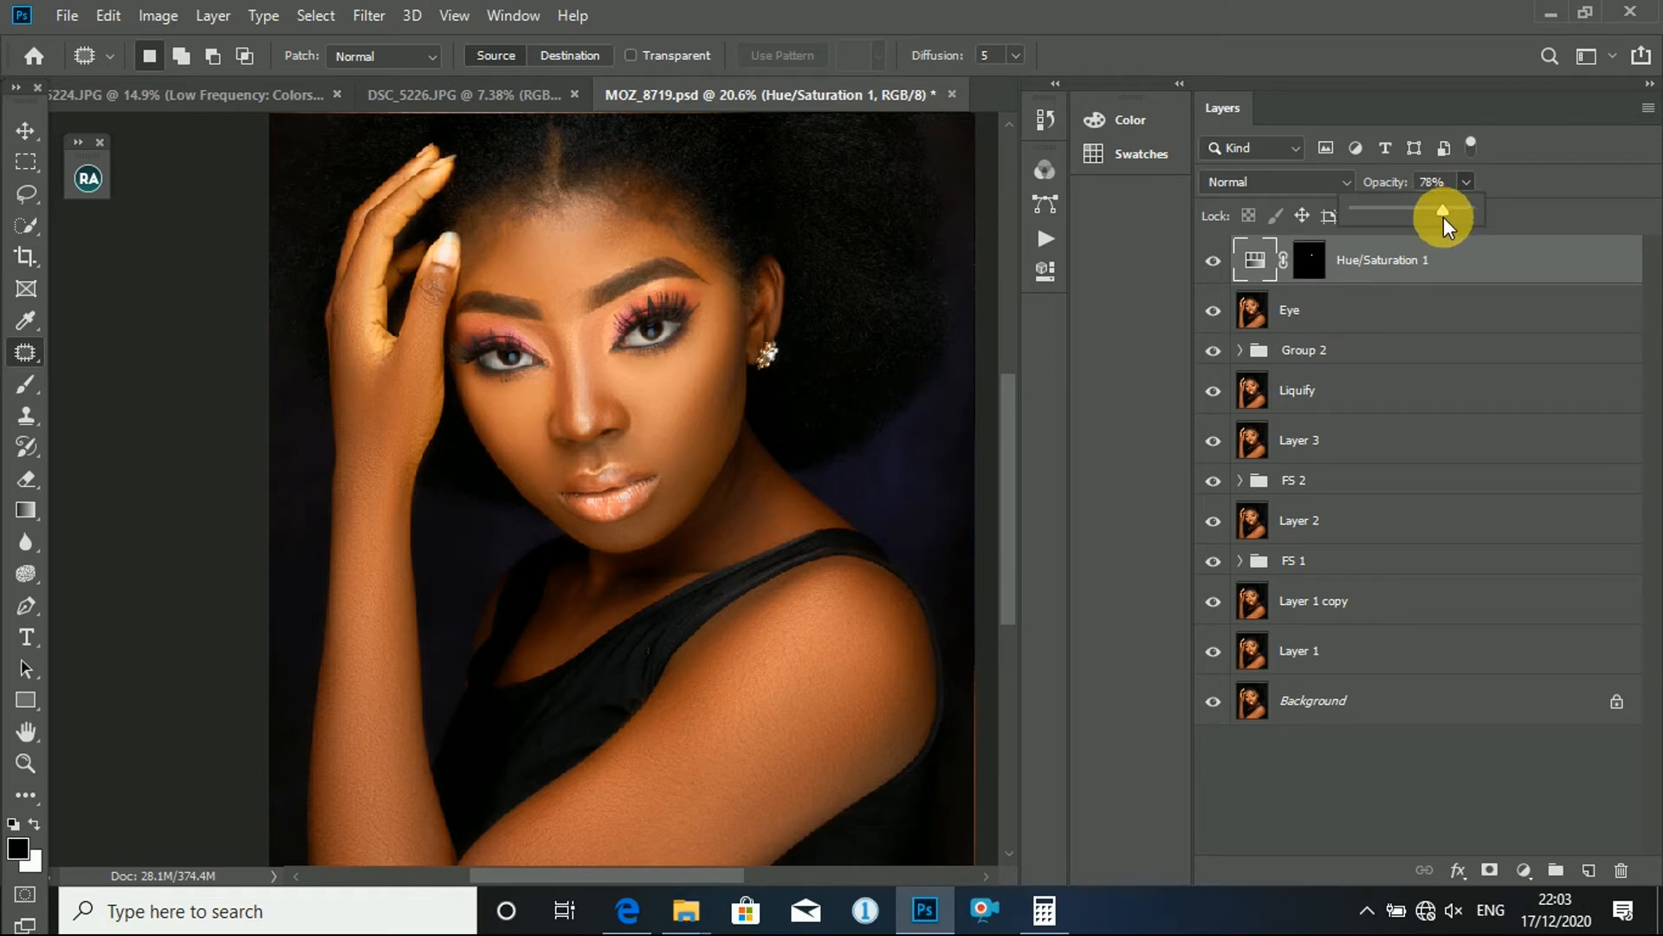
{"action": "left_click_drag", "start_coordinate": [1443, 216], "coordinate": [1445, 216]}
{"action": "scroll", "coordinate": [668, 390], "scroll_direction": "up", "scroll_amount": 3}
{"action": "scroll", "coordinate": [705, 390], "scroll_direction": "down", "scroll_amount": 5}
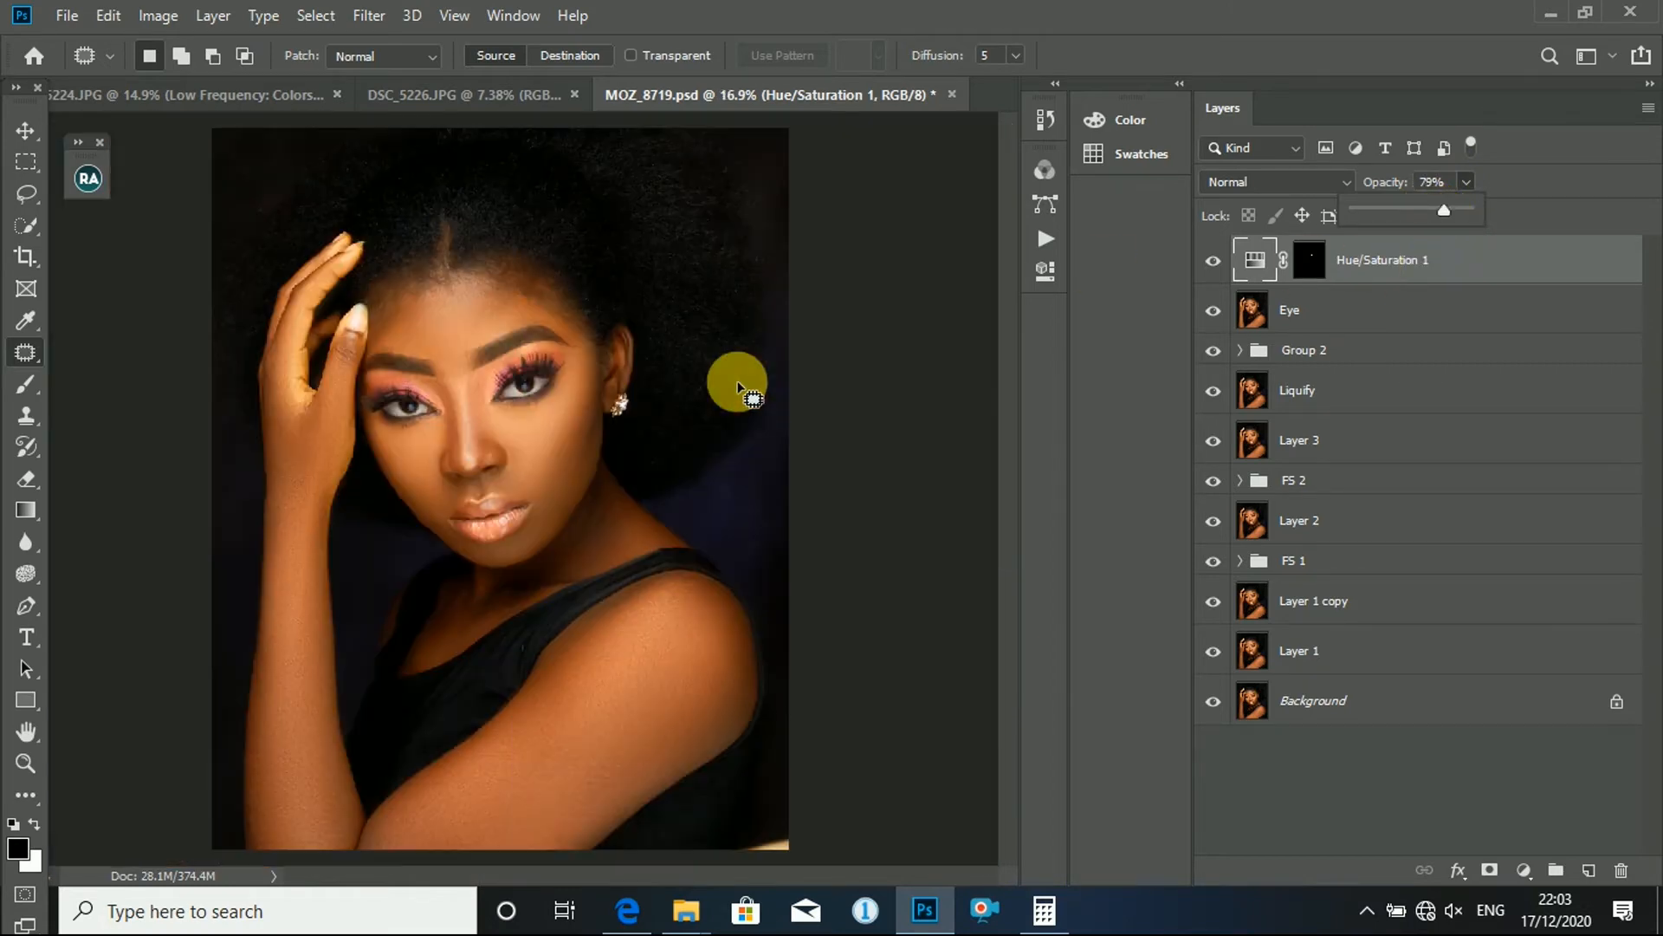
- Examine the eye whites close up and within the whole portrait at the reduced layer opacity
{"action": "scroll", "coordinate": [480, 416], "scroll_direction": "down", "scroll_amount": 2}
{"action": "scroll", "coordinate": [582, 381], "scroll_direction": "up", "scroll_amount": 3}
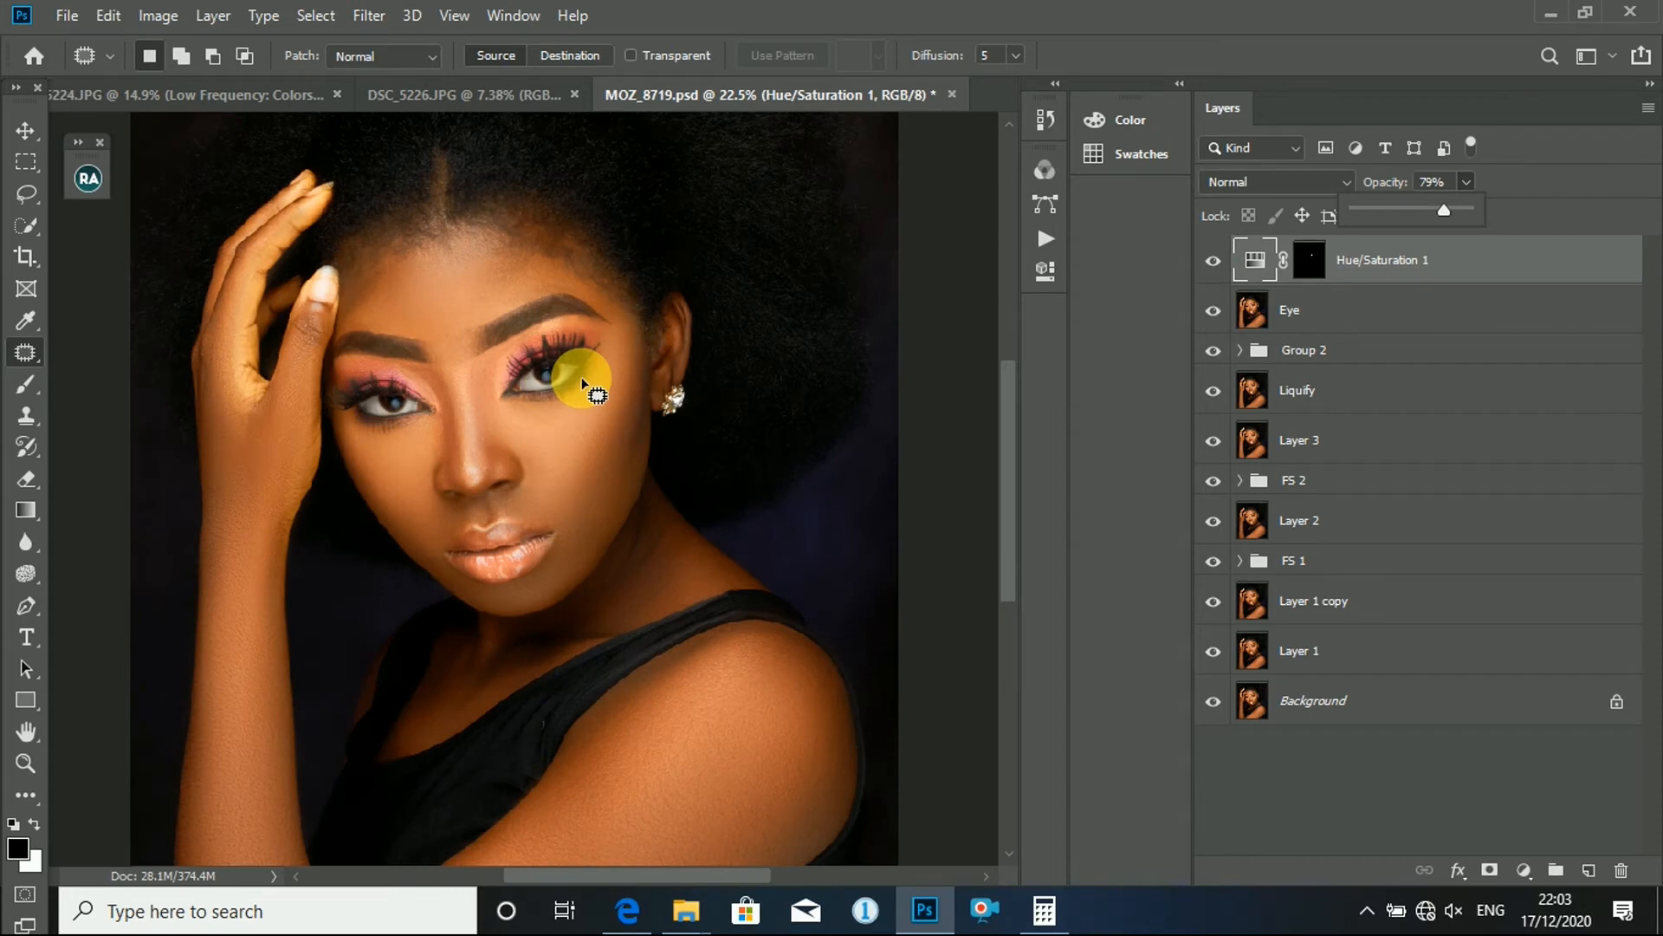
{"action": "scroll", "coordinate": [520, 428], "scroll_direction": "up", "scroll_amount": 1}
{"action": "scroll", "coordinate": [624, 407], "scroll_direction": "up", "scroll_amount": 3}
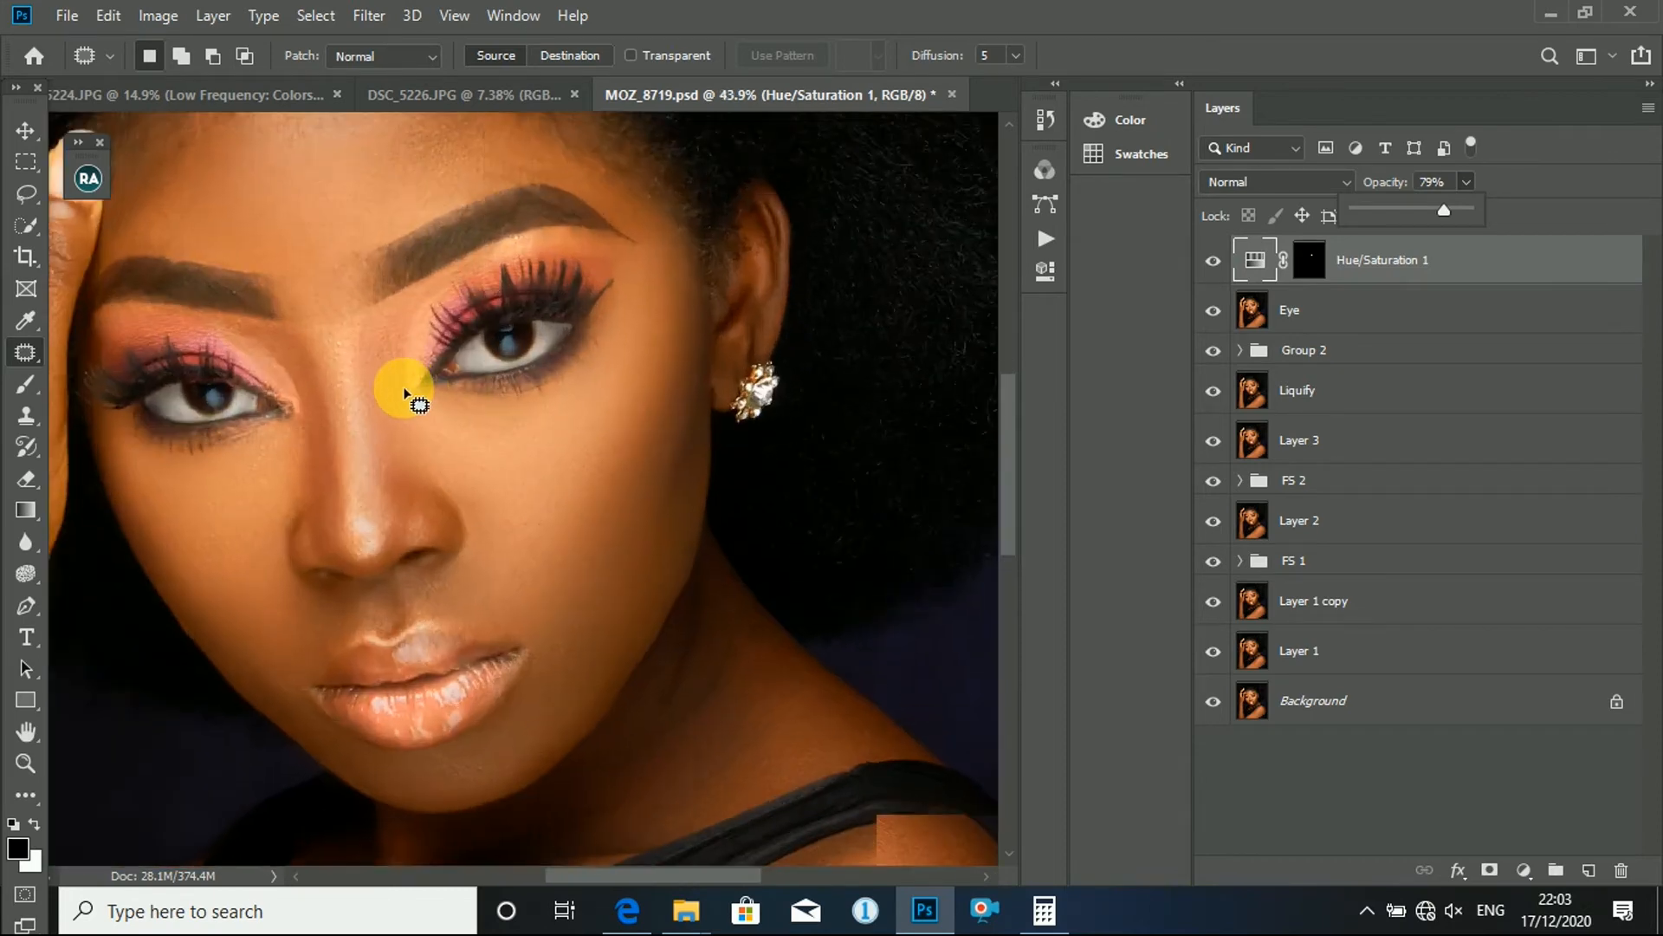
{"action": "scroll", "coordinate": [624, 382], "scroll_direction": "down", "scroll_amount": 2}
{"action": "scroll", "coordinate": [624, 385], "scroll_direction": "down", "scroll_amount": 2}
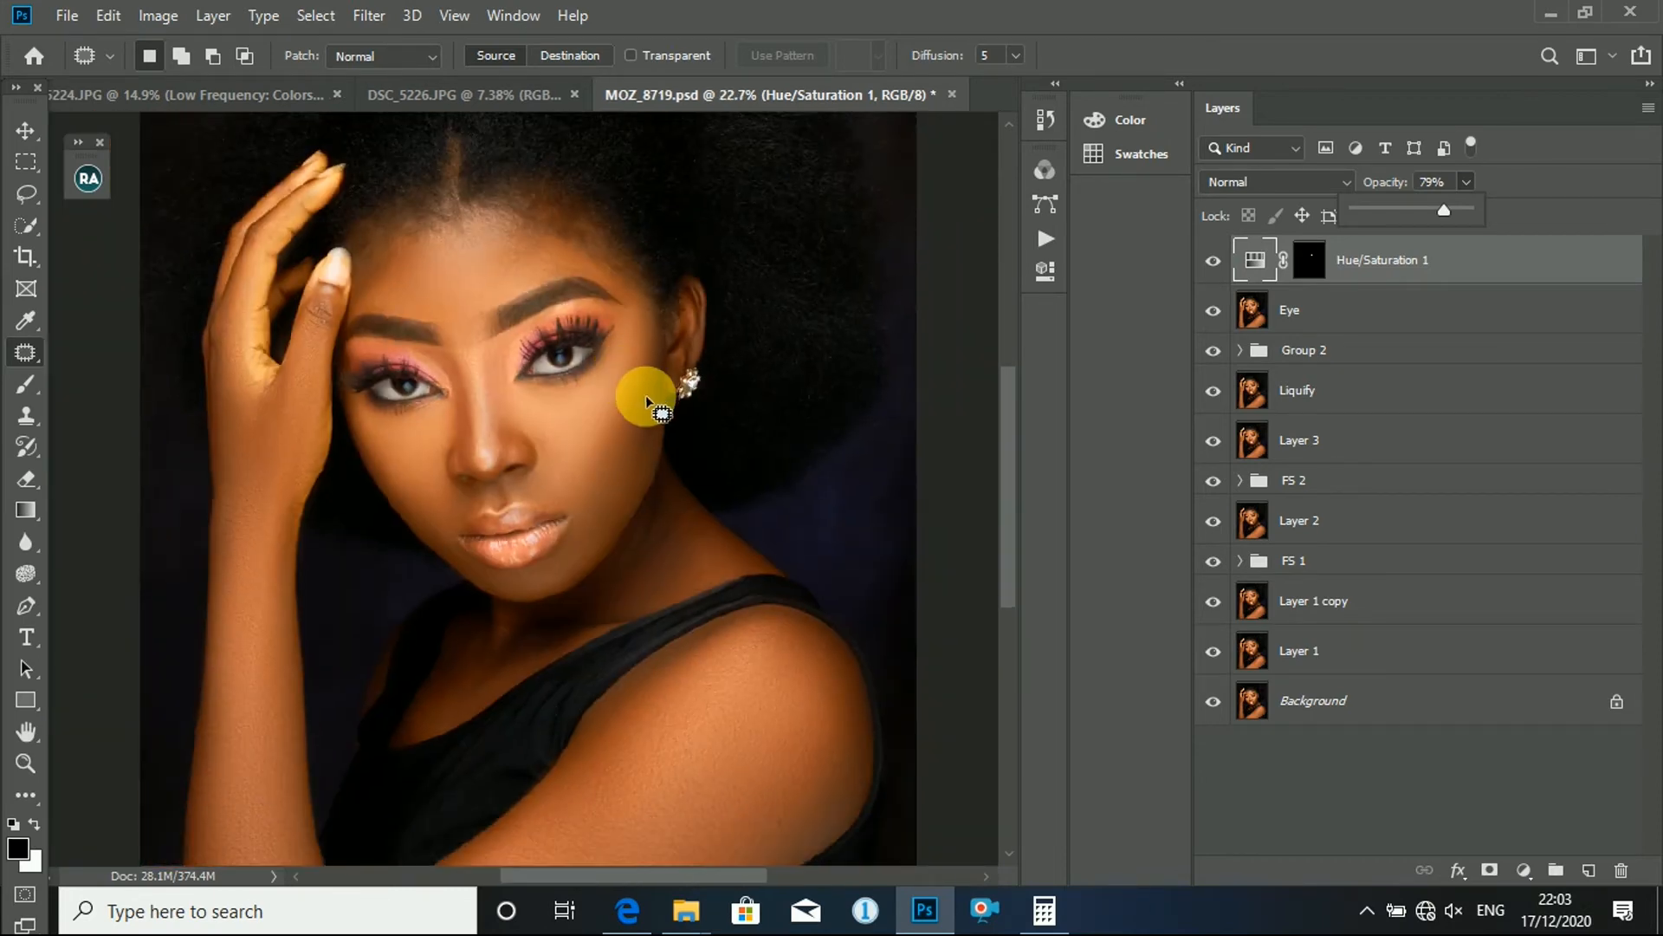
{"action": "scroll", "coordinate": [646, 397], "scroll_direction": "down", "scroll_amount": 2}
{"action": "scroll", "coordinate": [642, 398], "scroll_direction": "up", "scroll_amount": 1}
- Delete the Hue/Saturation 1 adjustment layer
{"action": "left_click", "coordinate": [1427, 277]}
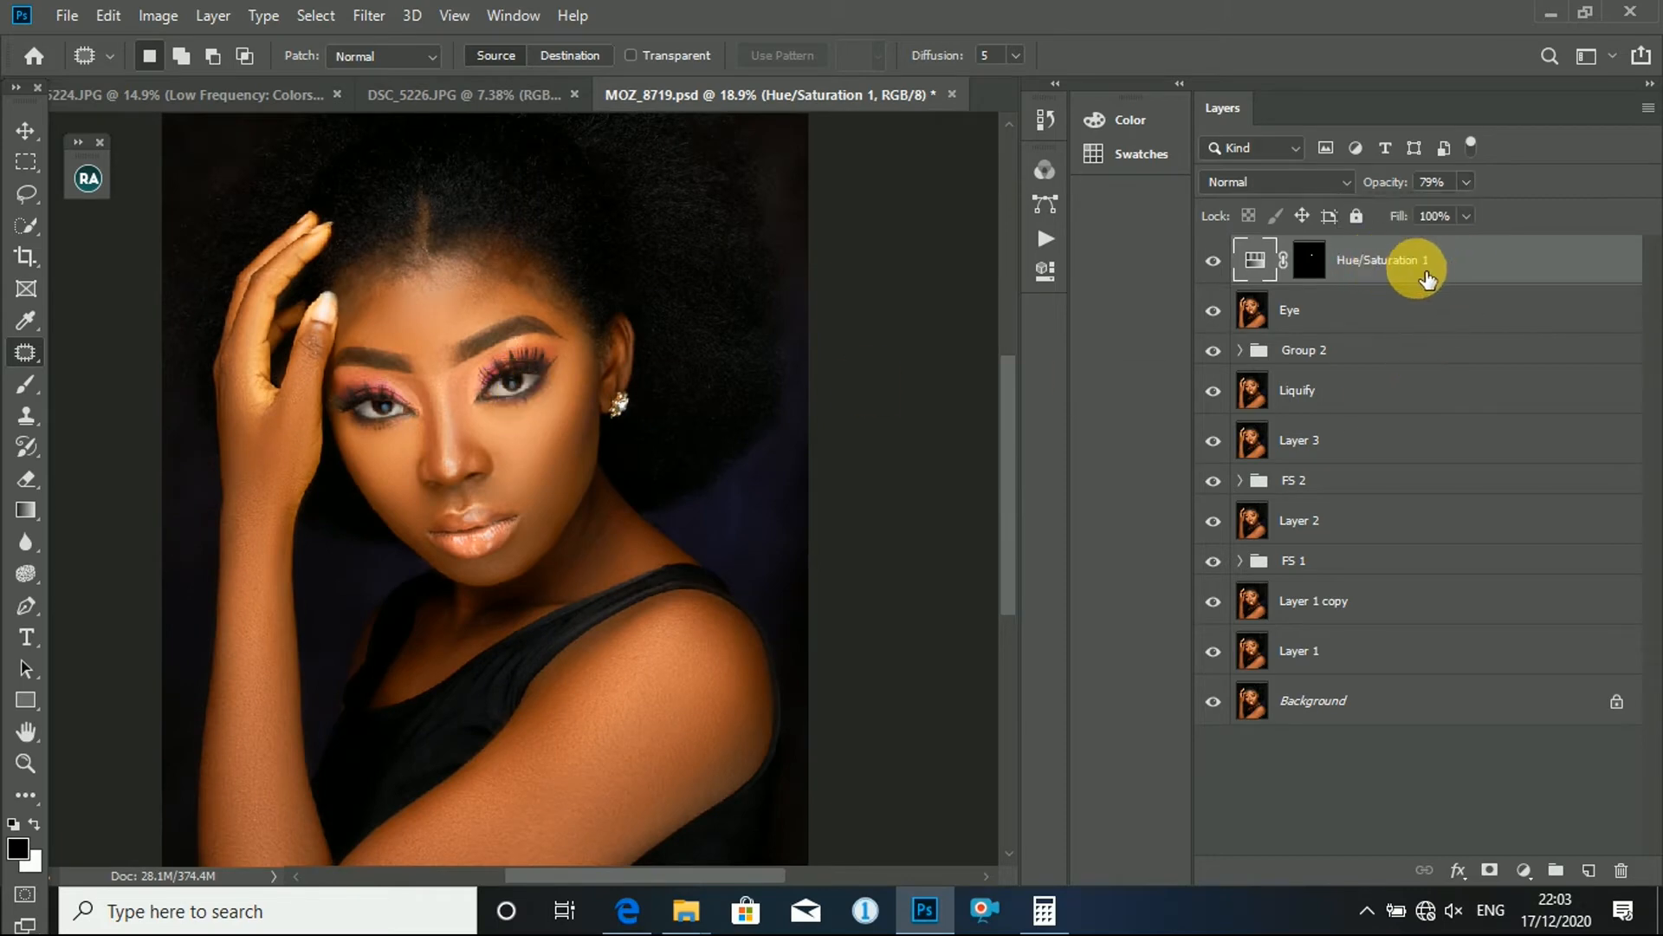
{"action": "left_click_drag", "start_coordinate": [1427, 277], "coordinate": [1620, 870]}
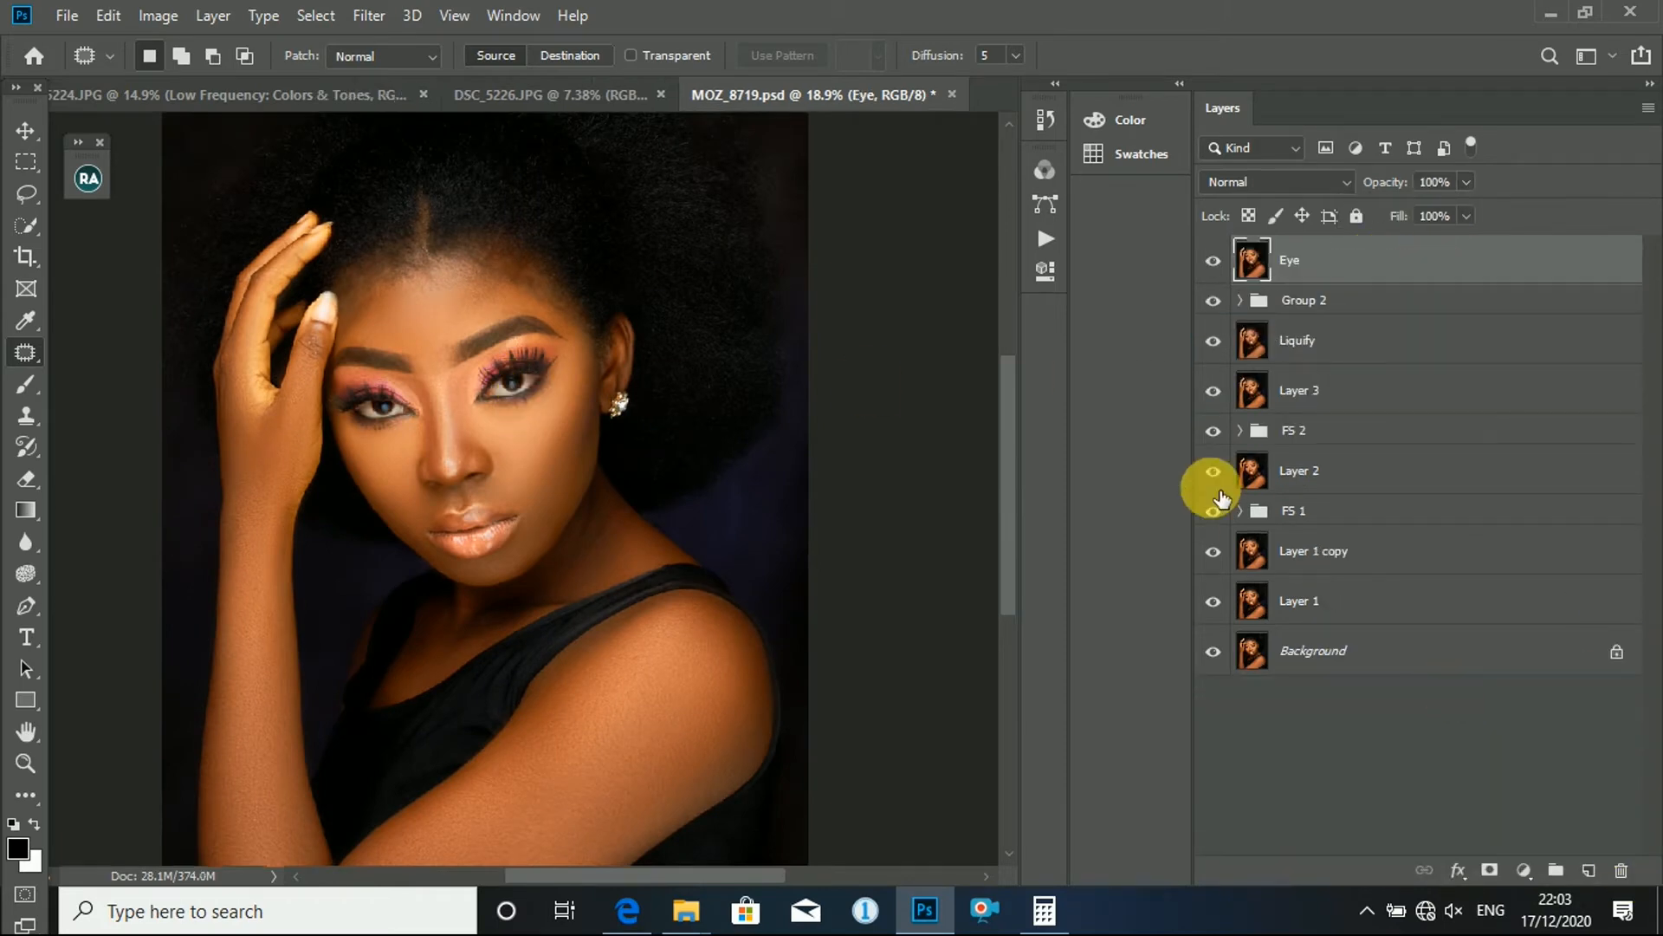
- Select the white of the eye nearest the earring on the Eye layer, leaving out the iris
{"action": "scroll", "coordinate": [624, 390], "scroll_direction": "up", "scroll_amount": 5}
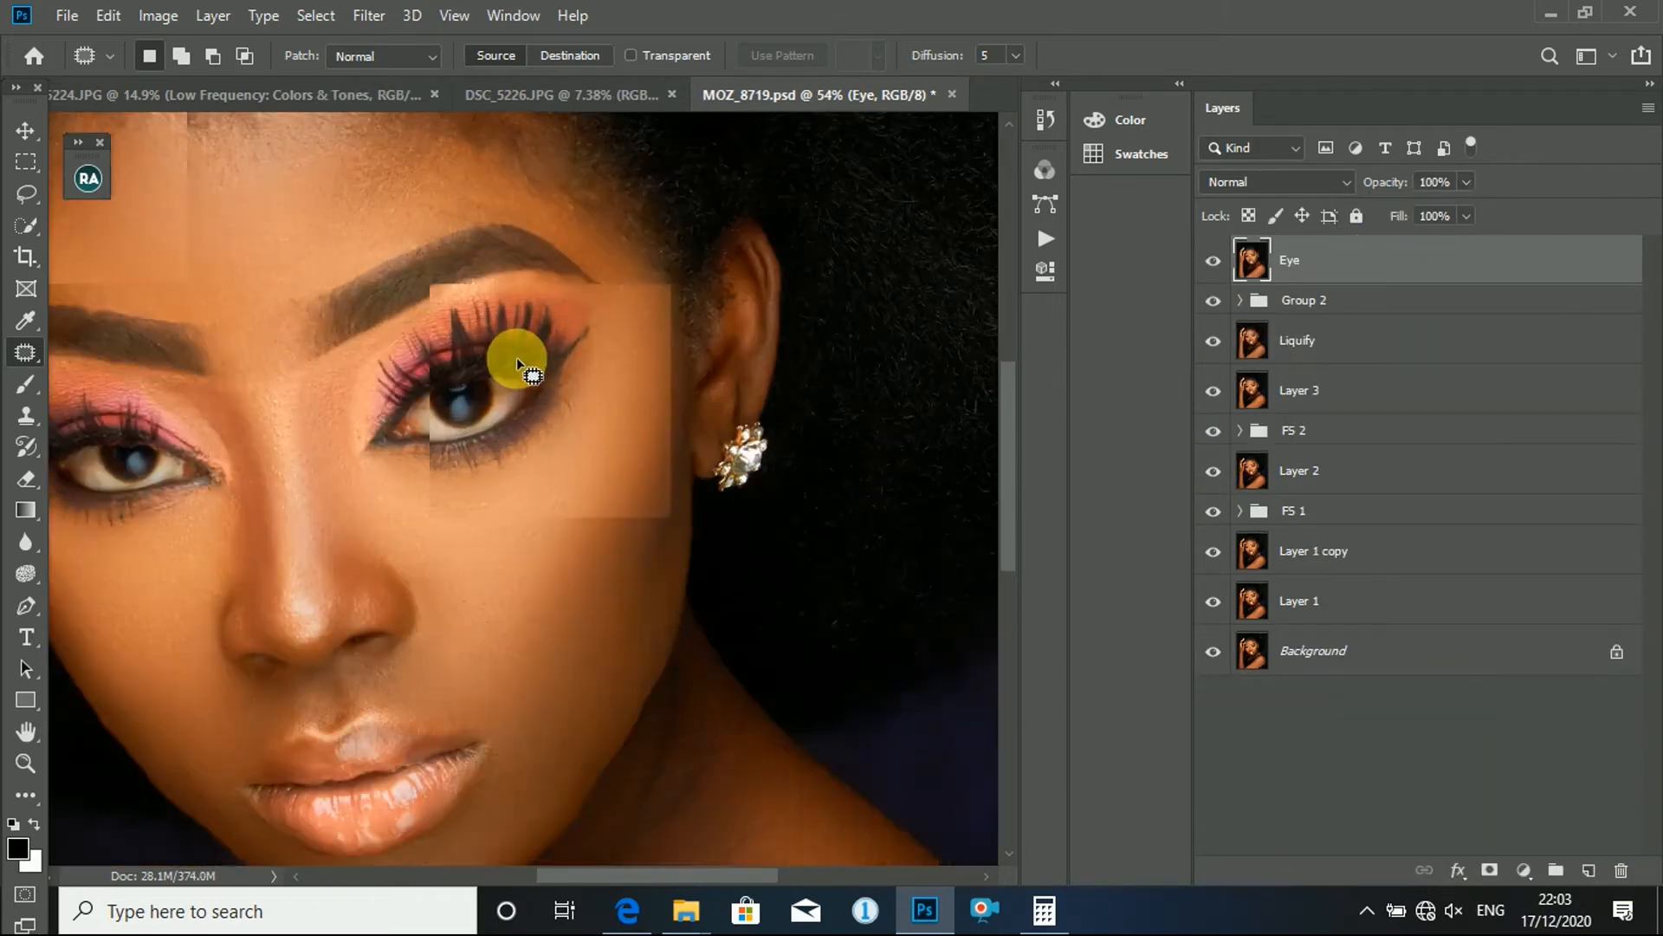
{"action": "scroll", "coordinate": [516, 357], "scroll_direction": "up", "scroll_amount": 2}
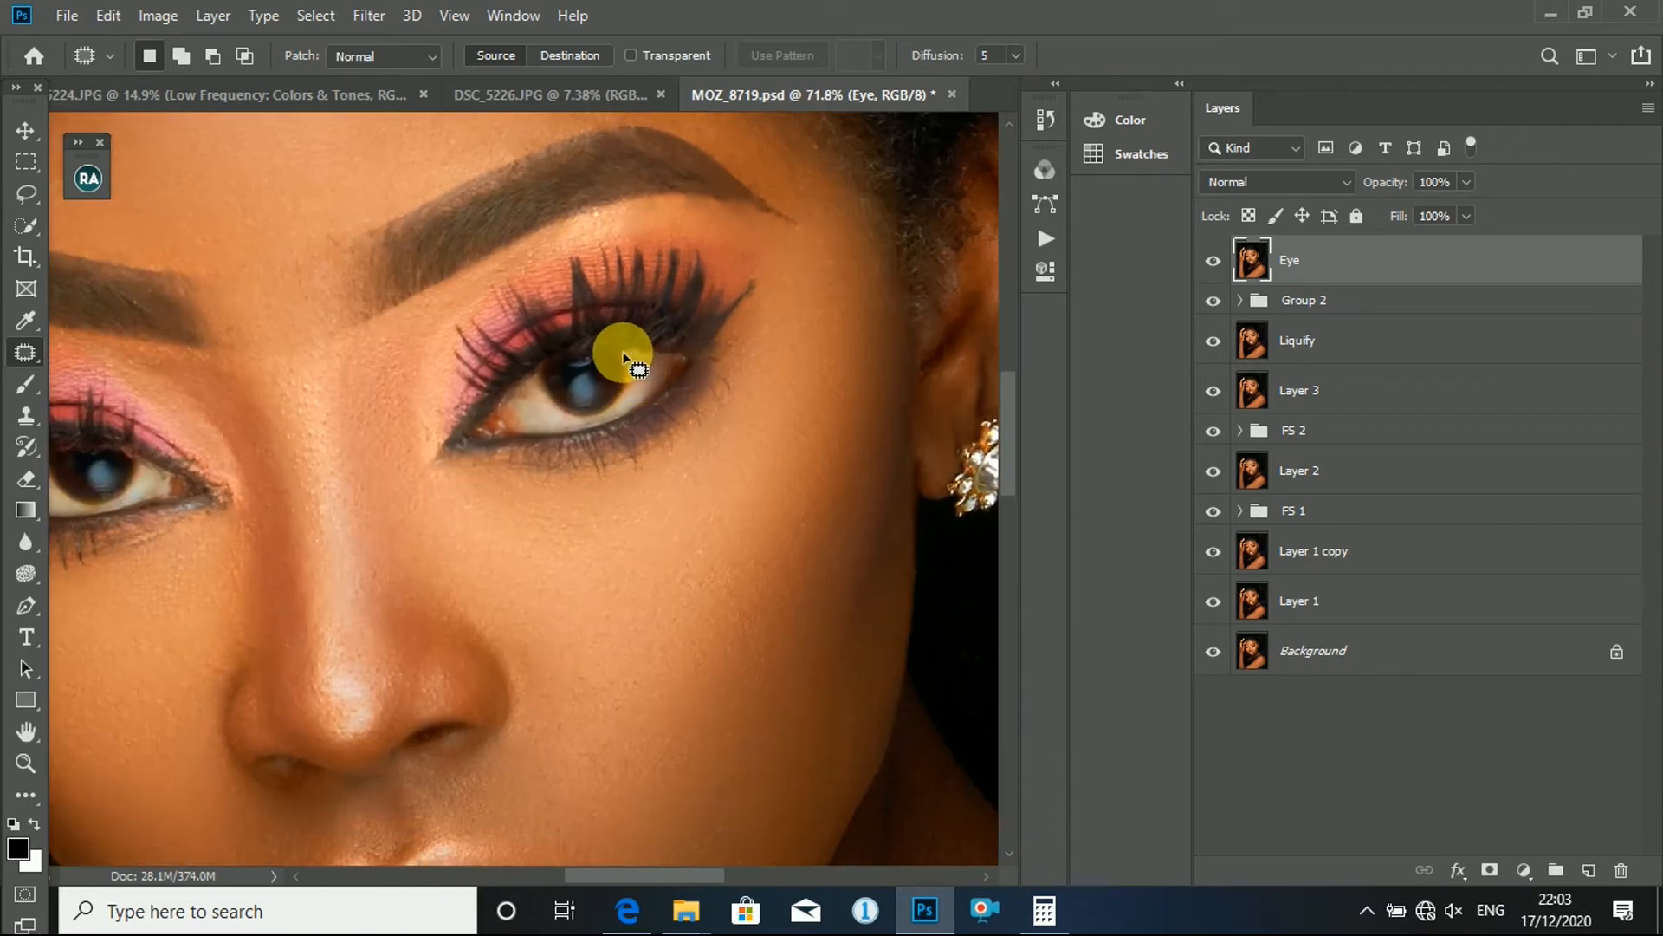
{"action": "mouse_move", "coordinate": [627, 352]}
{"action": "left_mouse_down"}
{"action": "mouse_move", "coordinate": [664, 352]}
{"action": "mouse_move", "coordinate": [668, 374]}
{"action": "mouse_move", "coordinate": [624, 429]}
{"action": "mouse_move", "coordinate": [499, 440]}
{"action": "mouse_move", "coordinate": [492, 411]}
{"action": "mouse_move", "coordinate": [531, 375]}
{"action": "mouse_move", "coordinate": [585, 414]}
{"action": "mouse_move", "coordinate": [614, 405]}
{"action": "mouse_move", "coordinate": [629, 354]}
{"action": "mouse_move", "coordinate": [628, 388]}
{"action": "mouse_move", "coordinate": [599, 416]}
{"action": "mouse_move", "coordinate": [587, 399]}
{"action": "mouse_move", "coordinate": [620, 429]}
{"action": "mouse_move", "coordinate": [638, 417]}
{"action": "mouse_move", "coordinate": [592, 438]}
{"action": "mouse_move", "coordinate": [650, 408]}
{"action": "left_mouse_up"}
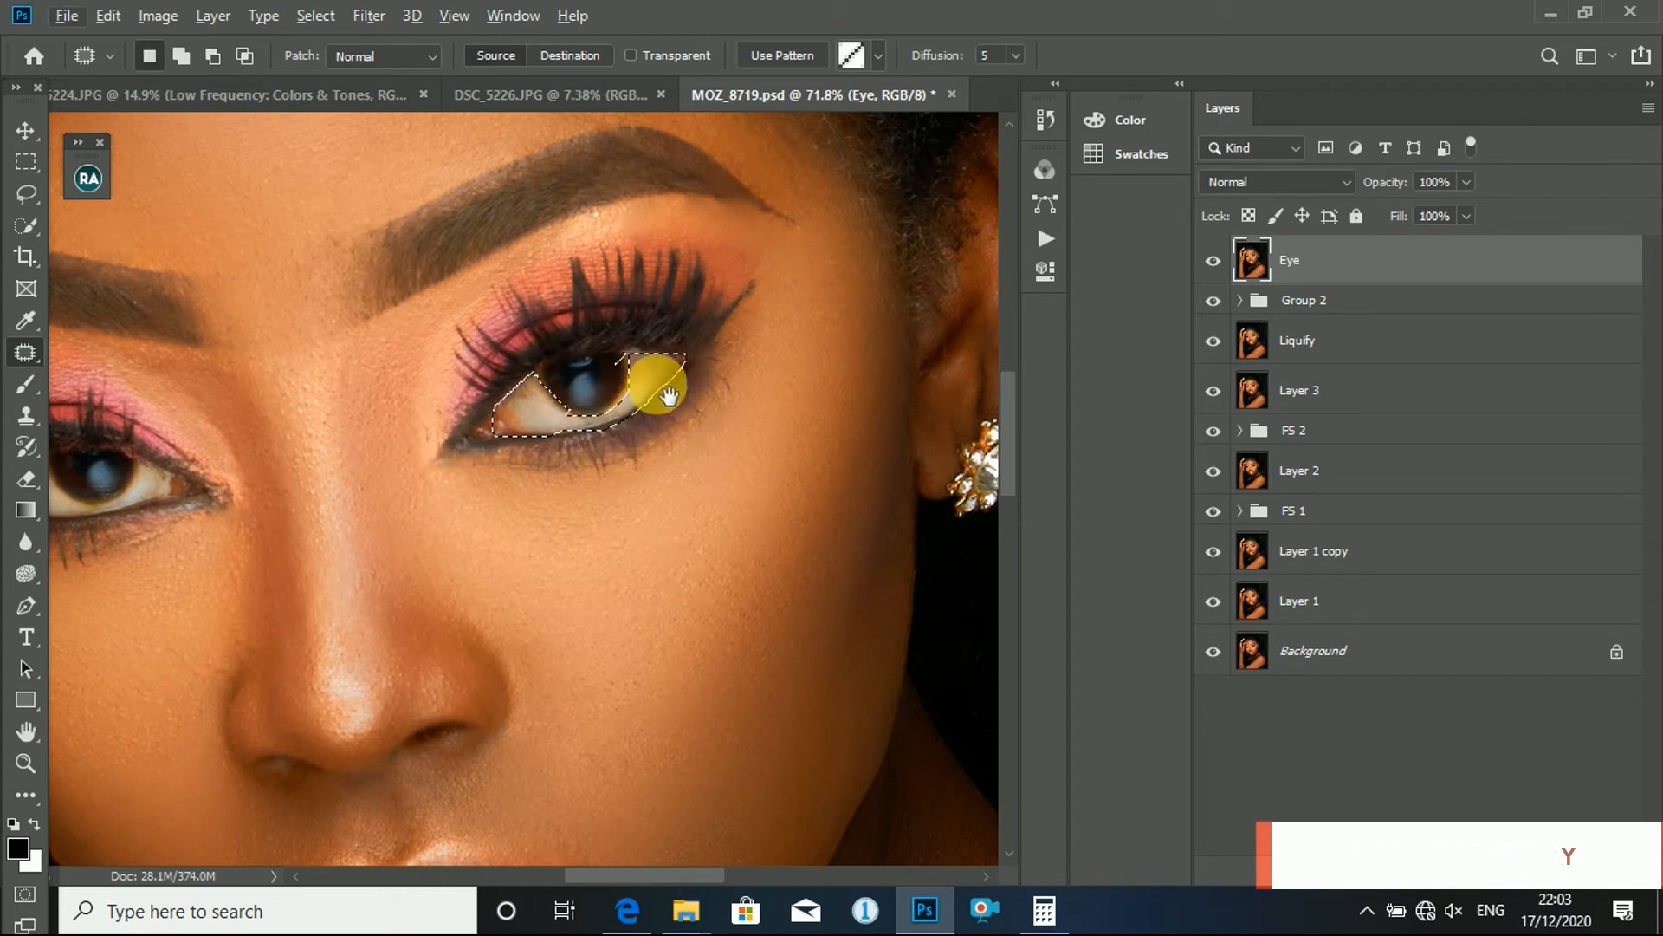
- Add the white of the eye beside the raised hand to the selection and subtract its iris
{"action": "scroll", "coordinate": [485, 372], "scroll_direction": "left", "scroll_amount": 5}
{"action": "mouse_move", "coordinate": [478, 409]}
{"action": "left_mouse_down"}
{"action": "mouse_move", "coordinate": [450, 397]}
{"action": "mouse_move", "coordinate": [487, 424]}
{"action": "mouse_move", "coordinate": [398, 455]}
{"action": "mouse_move", "coordinate": [304, 419]}
{"action": "mouse_move", "coordinate": [360, 398]}
{"action": "mouse_move", "coordinate": [375, 421]}
{"action": "mouse_move", "coordinate": [457, 434]}
{"action": "mouse_move", "coordinate": [440, 451]}
{"action": "mouse_move", "coordinate": [336, 454]}
{"action": "left_mouse_up"}
{"action": "mouse_move", "coordinate": [332, 425]}
{"action": "left_mouse_down"}
{"action": "mouse_move", "coordinate": [520, 451]}
{"action": "mouse_move", "coordinate": [373, 439]}
{"action": "mouse_move", "coordinate": [452, 447]}
{"action": "mouse_move", "coordinate": [347, 452]}
{"action": "mouse_move", "coordinate": [337, 434]}
{"action": "mouse_move", "coordinate": [472, 401]}
{"action": "mouse_move", "coordinate": [437, 455]}
{"action": "mouse_move", "coordinate": [352, 455]}
{"action": "mouse_move", "coordinate": [353, 426]}
{"action": "mouse_move", "coordinate": [335, 459]}
{"action": "mouse_move", "coordinate": [370, 452]}
{"action": "mouse_move", "coordinate": [333, 436]}
{"action": "mouse_move", "coordinate": [320, 475]}
{"action": "mouse_move", "coordinate": [368, 455]}
{"action": "left_mouse_up"}
{"action": "scroll", "coordinate": [386, 437], "scroll_direction": "down", "scroll_amount": 4}
{"action": "scroll", "coordinate": [464, 408], "scroll_direction": "up", "scroll_amount": 6}
{"action": "scroll", "coordinate": [369, 454], "scroll_direction": "down", "scroll_amount": 6}
{"action": "scroll", "coordinate": [520, 425], "scroll_direction": "up", "scroll_amount": 3}
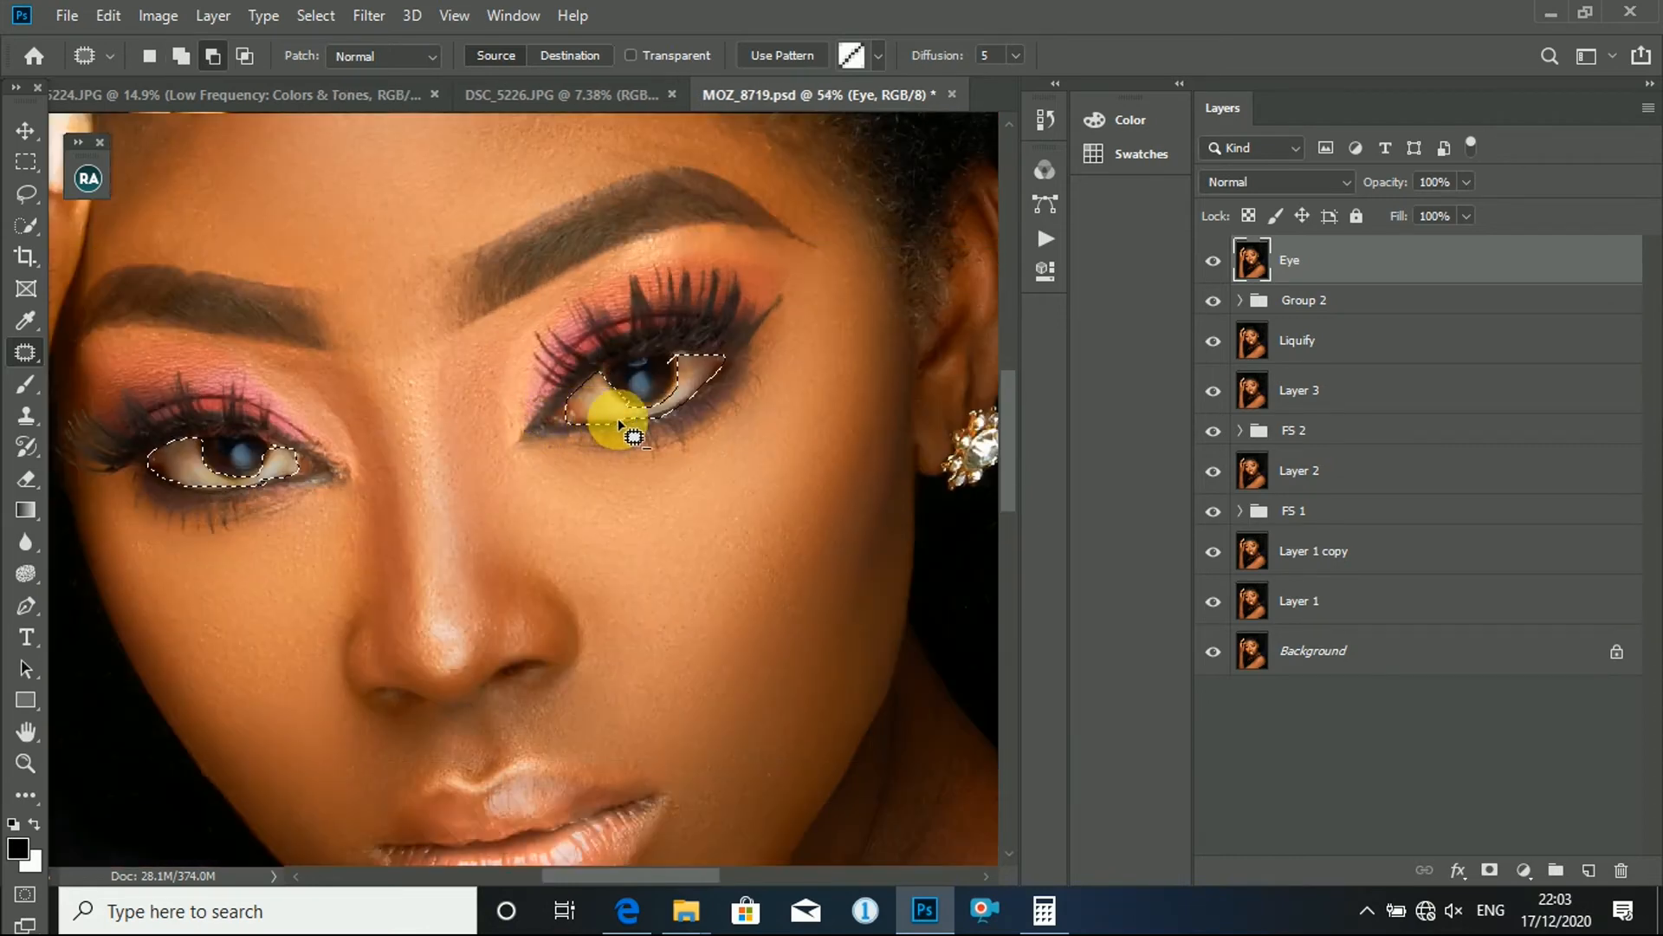
- Feather the selection around both eye whites by 3 pixels
{"action": "scroll", "coordinate": [625, 425], "scroll_direction": "down", "scroll_amount": 3}
{"action": "key", "text": "shift+F6"}
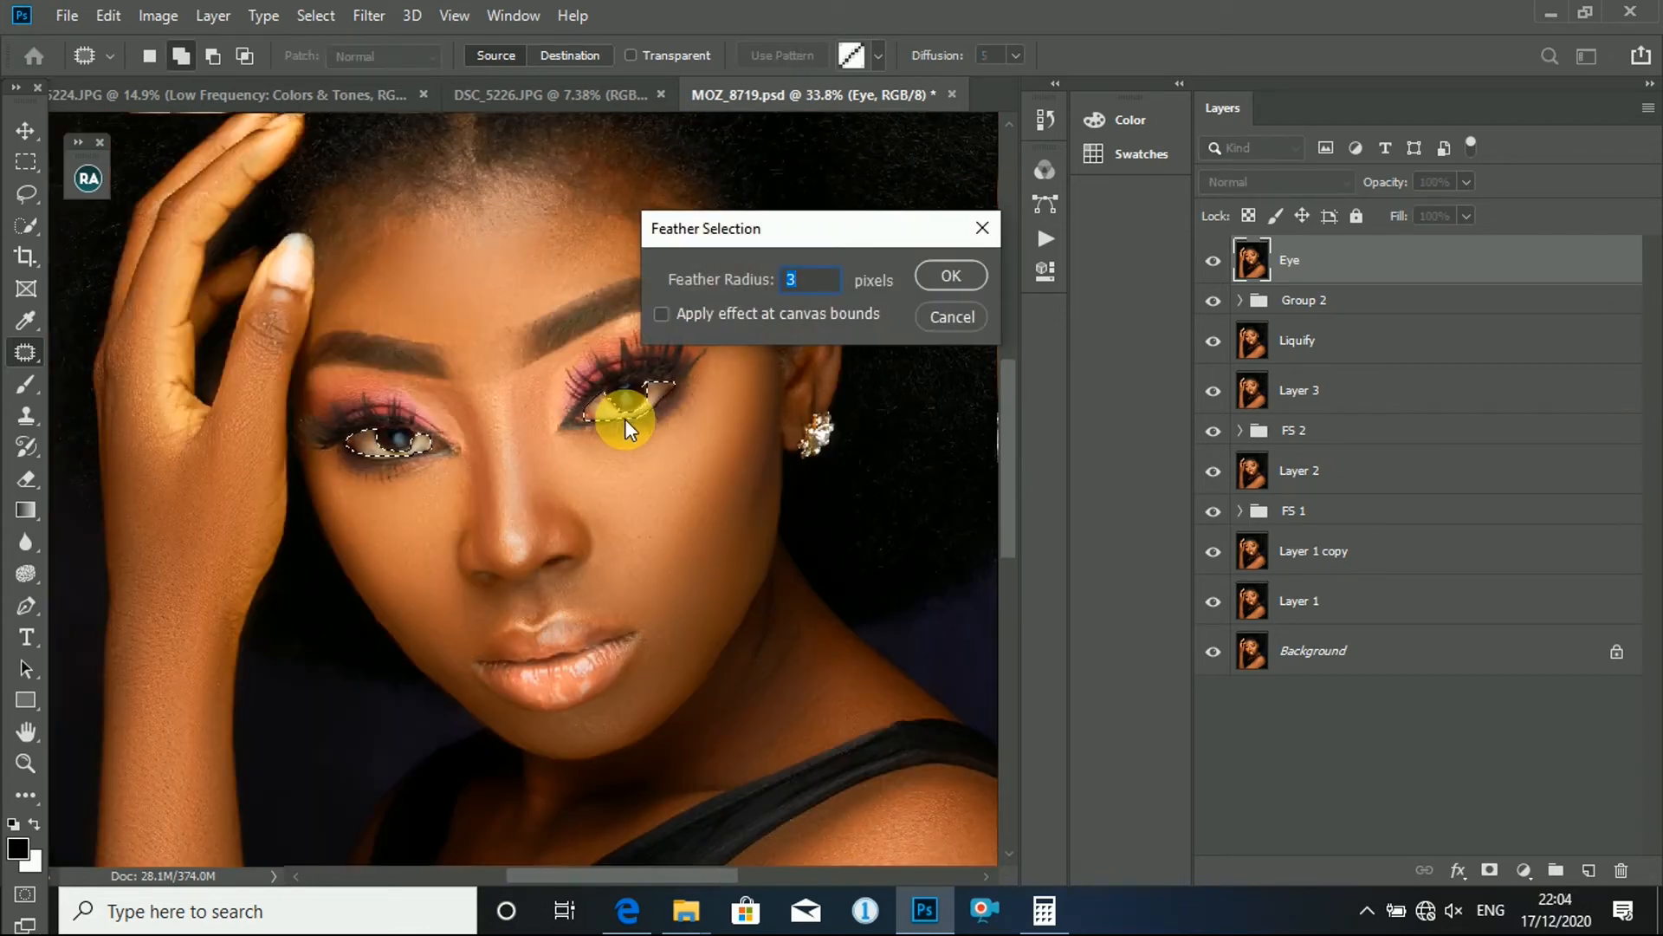
{"action": "key", "text": "Return"}
- Add a Black & White adjustment layer masked to the eye whites, with Reds at 72 and Yellows at 189
{"action": "scroll", "coordinate": [646, 438], "scroll_direction": "down", "scroll_amount": 2}
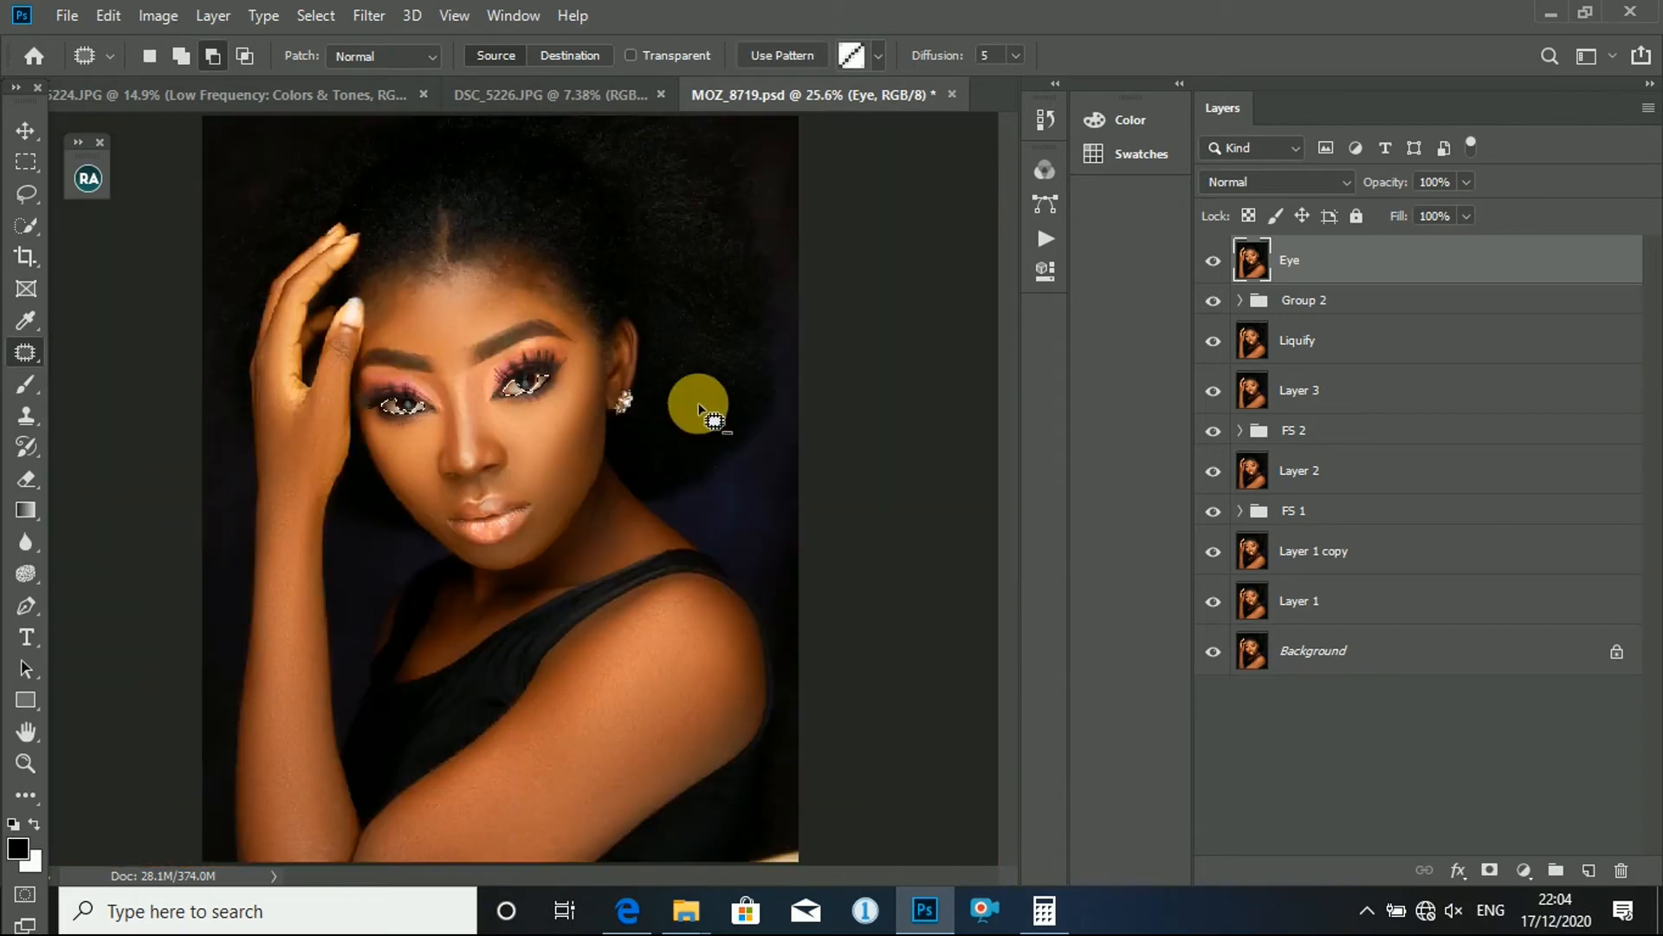
{"action": "scroll", "coordinate": [700, 409], "scroll_direction": "up", "scroll_amount": 1}
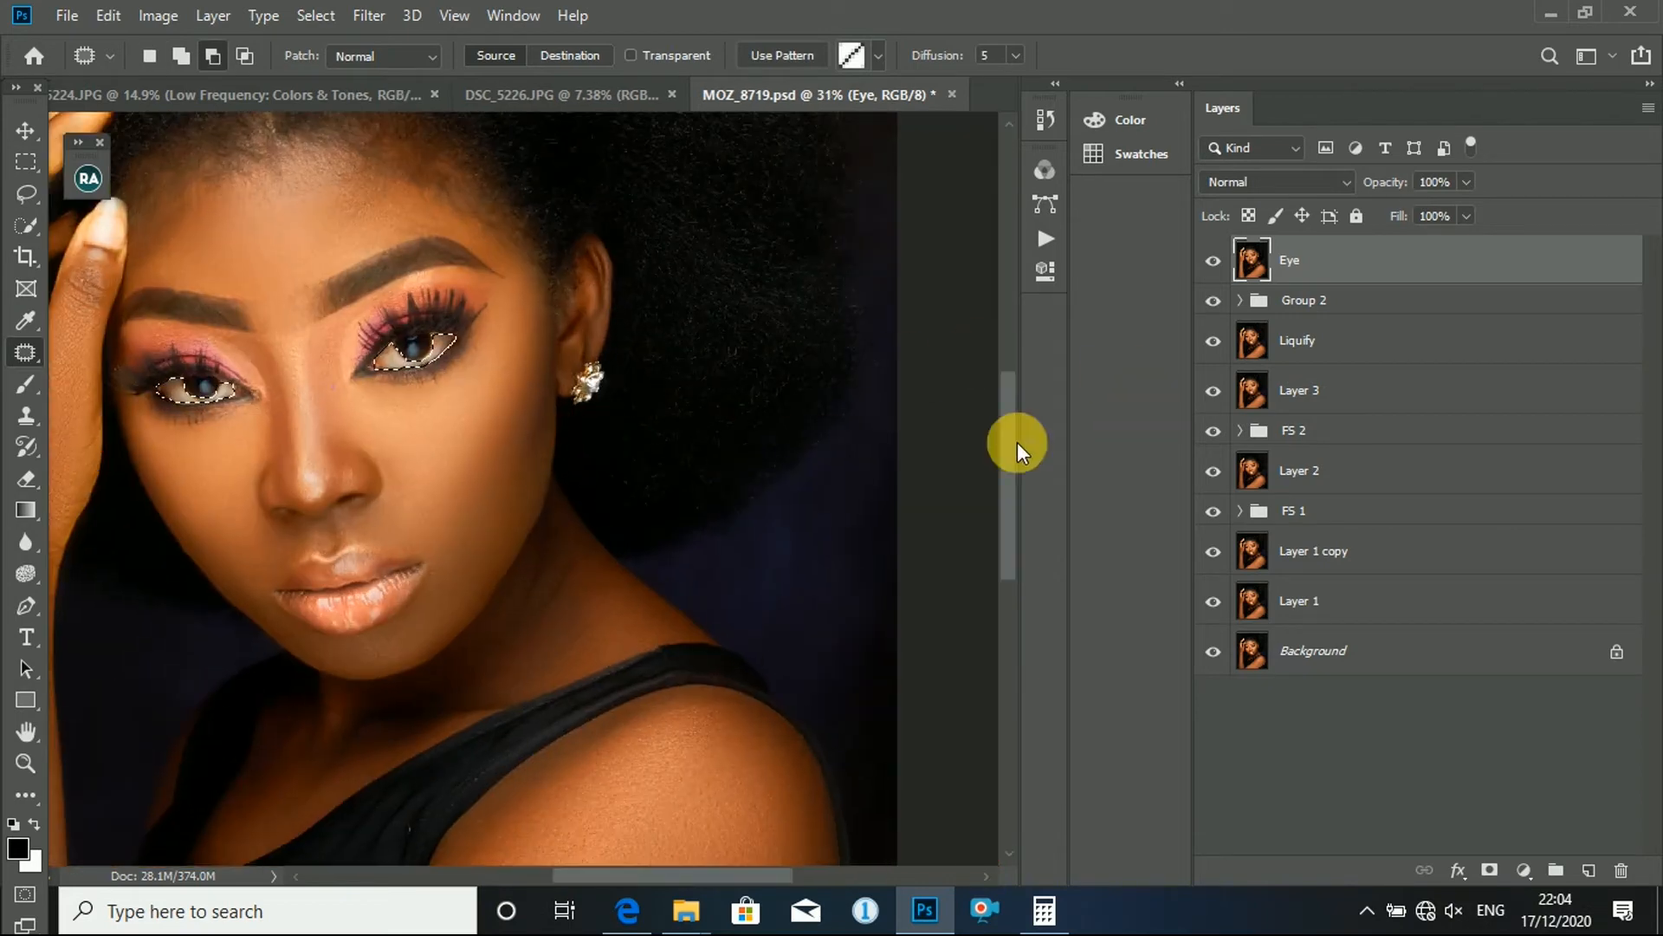
{"action": "left_click", "coordinate": [1526, 873]}
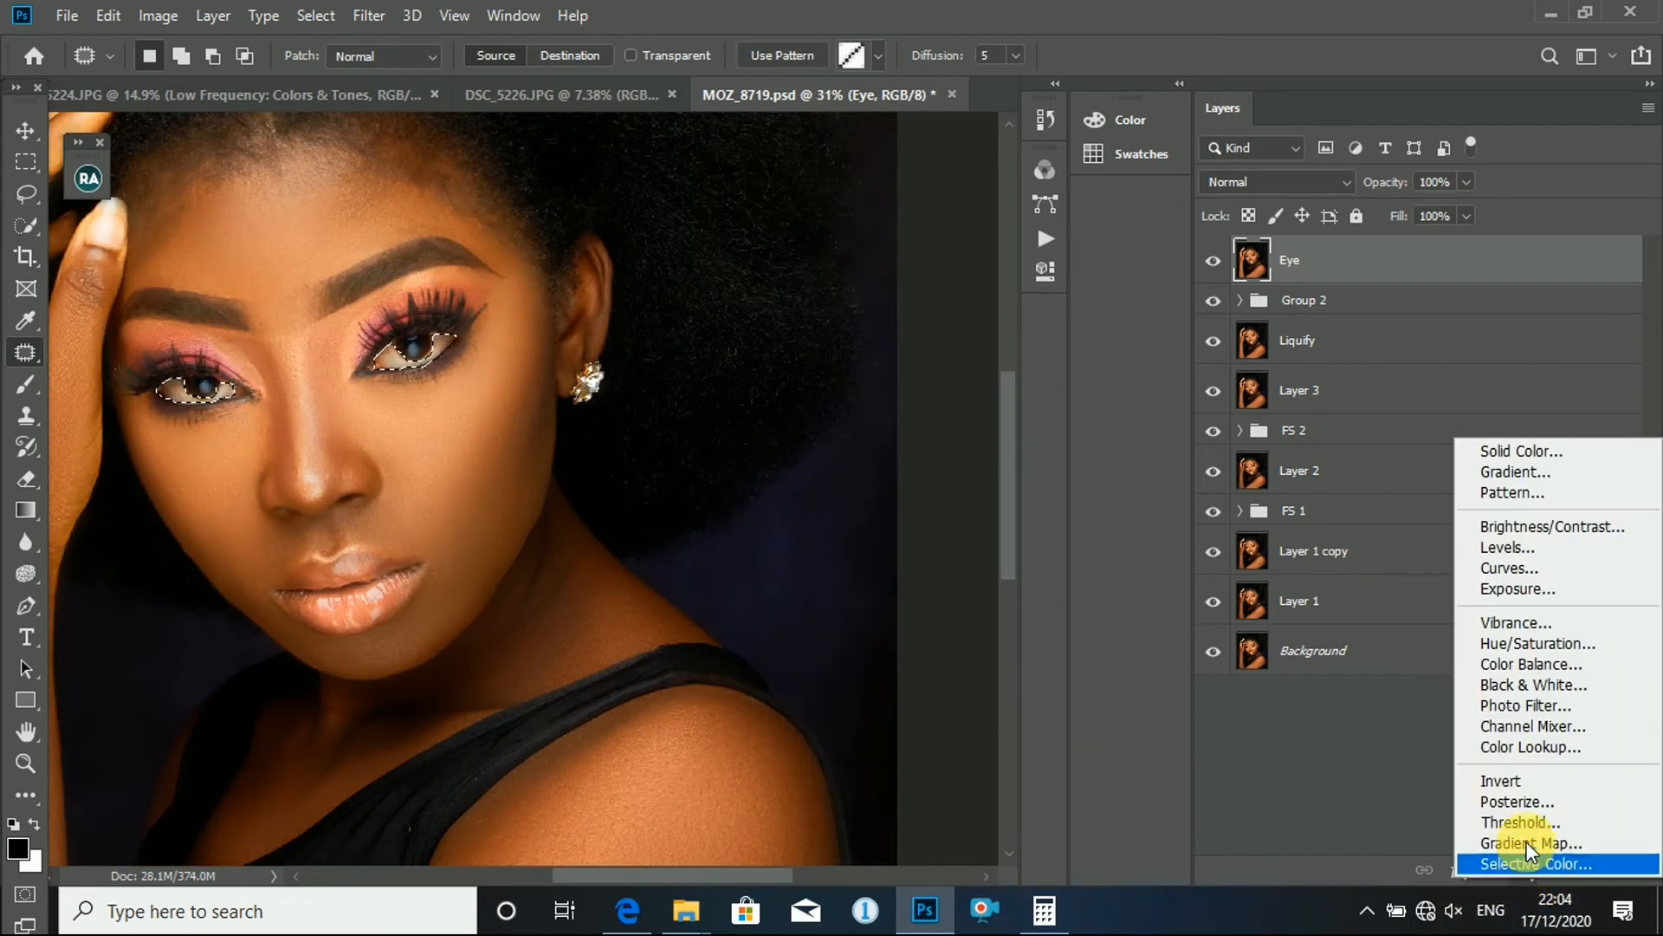
{"action": "left_click", "coordinate": [1516, 683]}
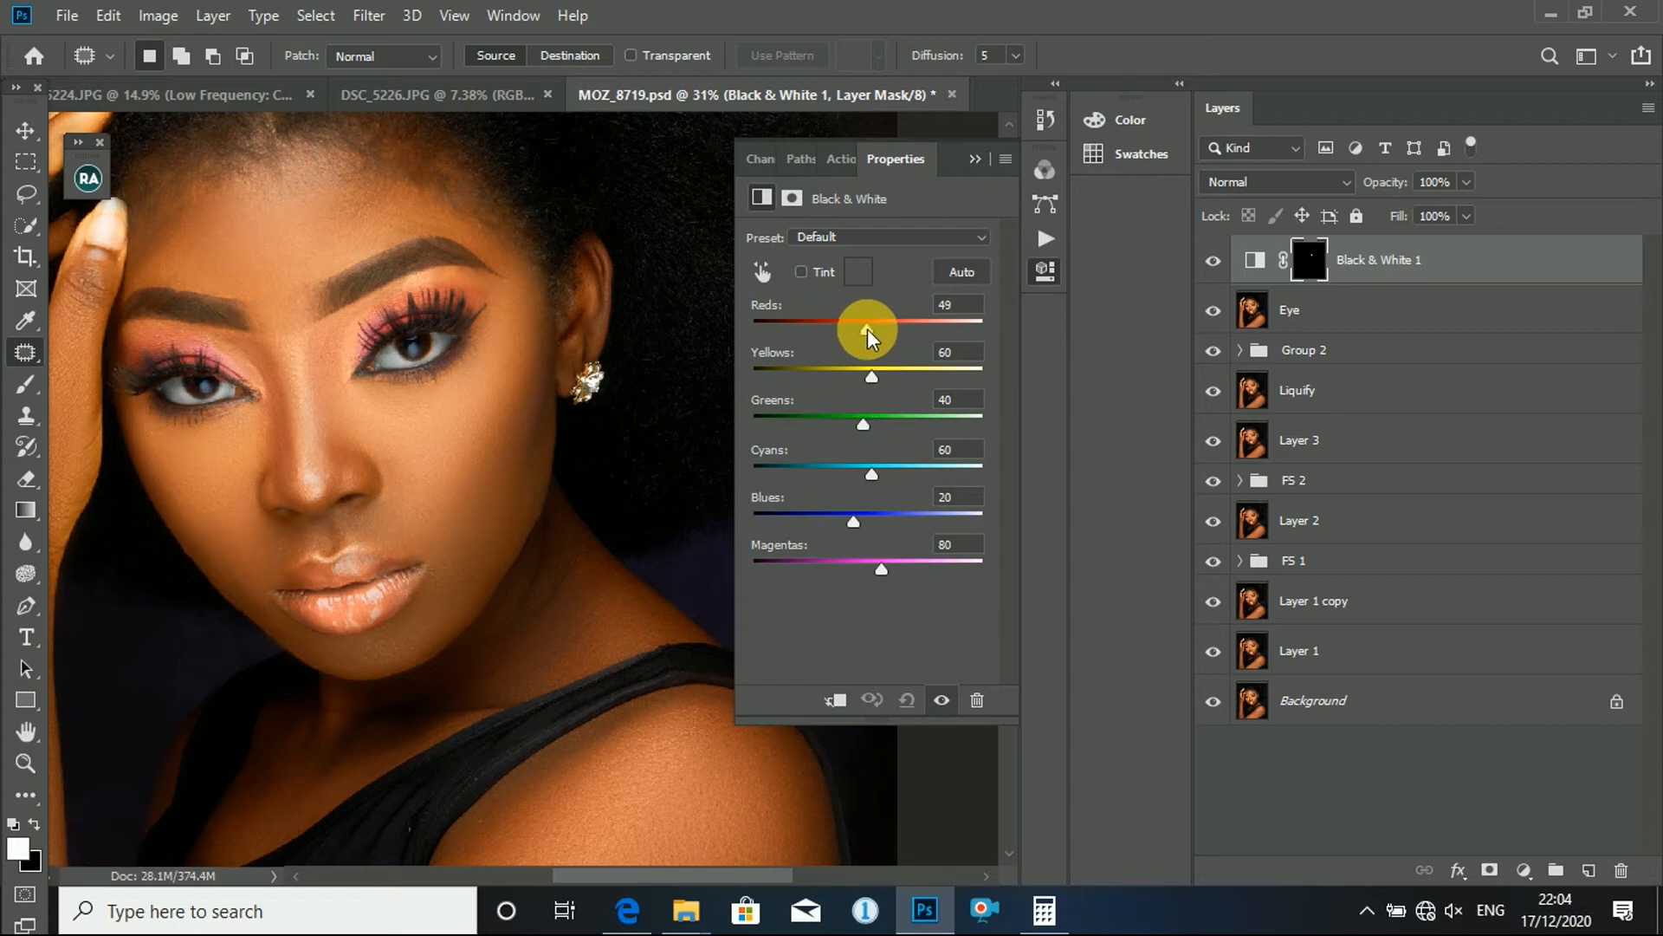
{"action": "left_click_drag", "start_coordinate": [866, 329], "coordinate": [876, 373]}
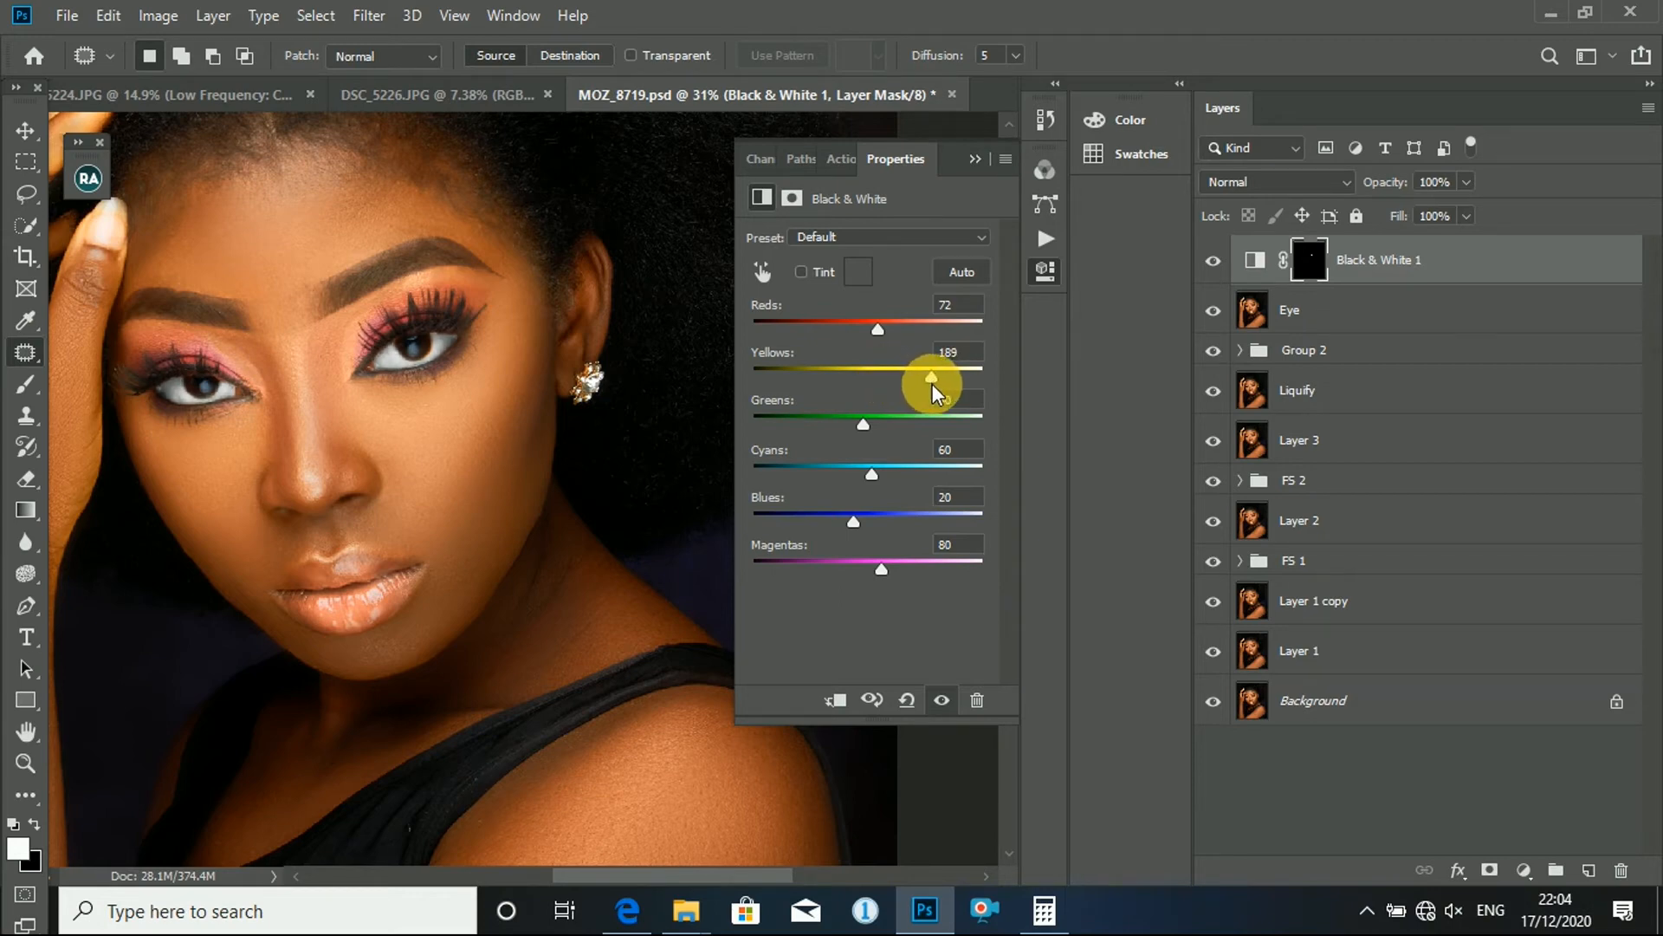
{"action": "left_click", "coordinate": [972, 160]}
- Lower the Black & White 1 layer's opacity to 73%, and delete that adjustment layer after the trial
{"action": "scroll", "coordinate": [339, 332], "scroll_direction": "down", "scroll_amount": 6}
{"action": "scroll", "coordinate": [502, 400], "scroll_direction": "up", "scroll_amount": 6}
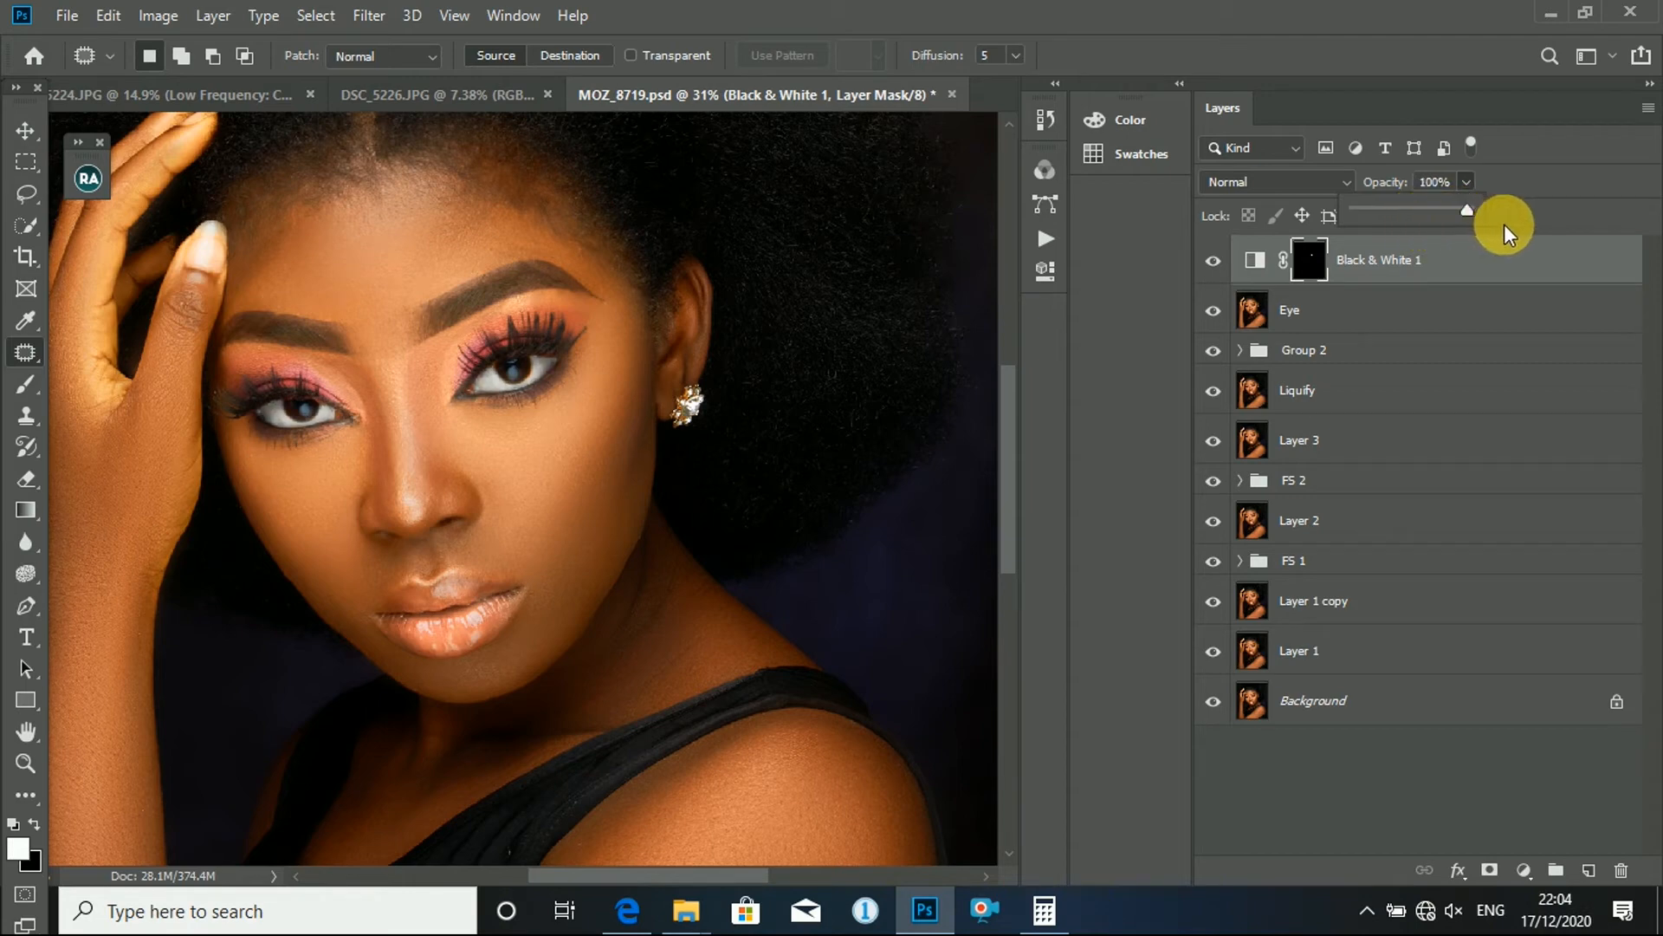
{"action": "left_click_drag", "start_coordinate": [1445, 251], "coordinate": [1437, 249]}
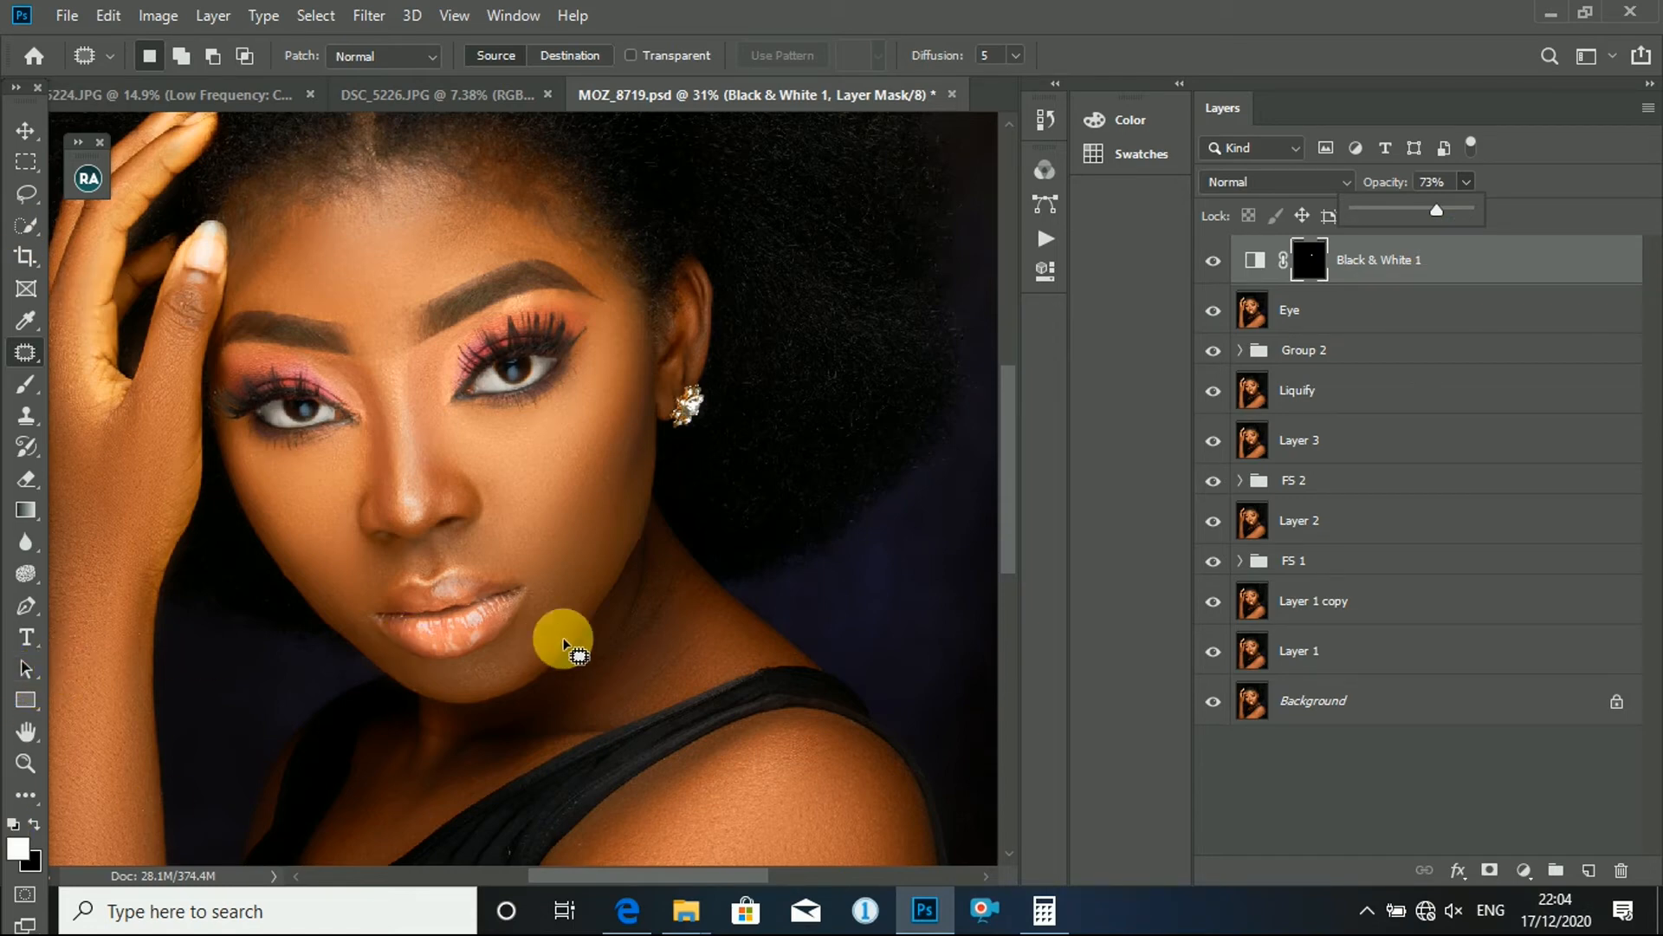
{"action": "left_click_drag", "start_coordinate": [1477, 263], "coordinate": [1629, 873]}
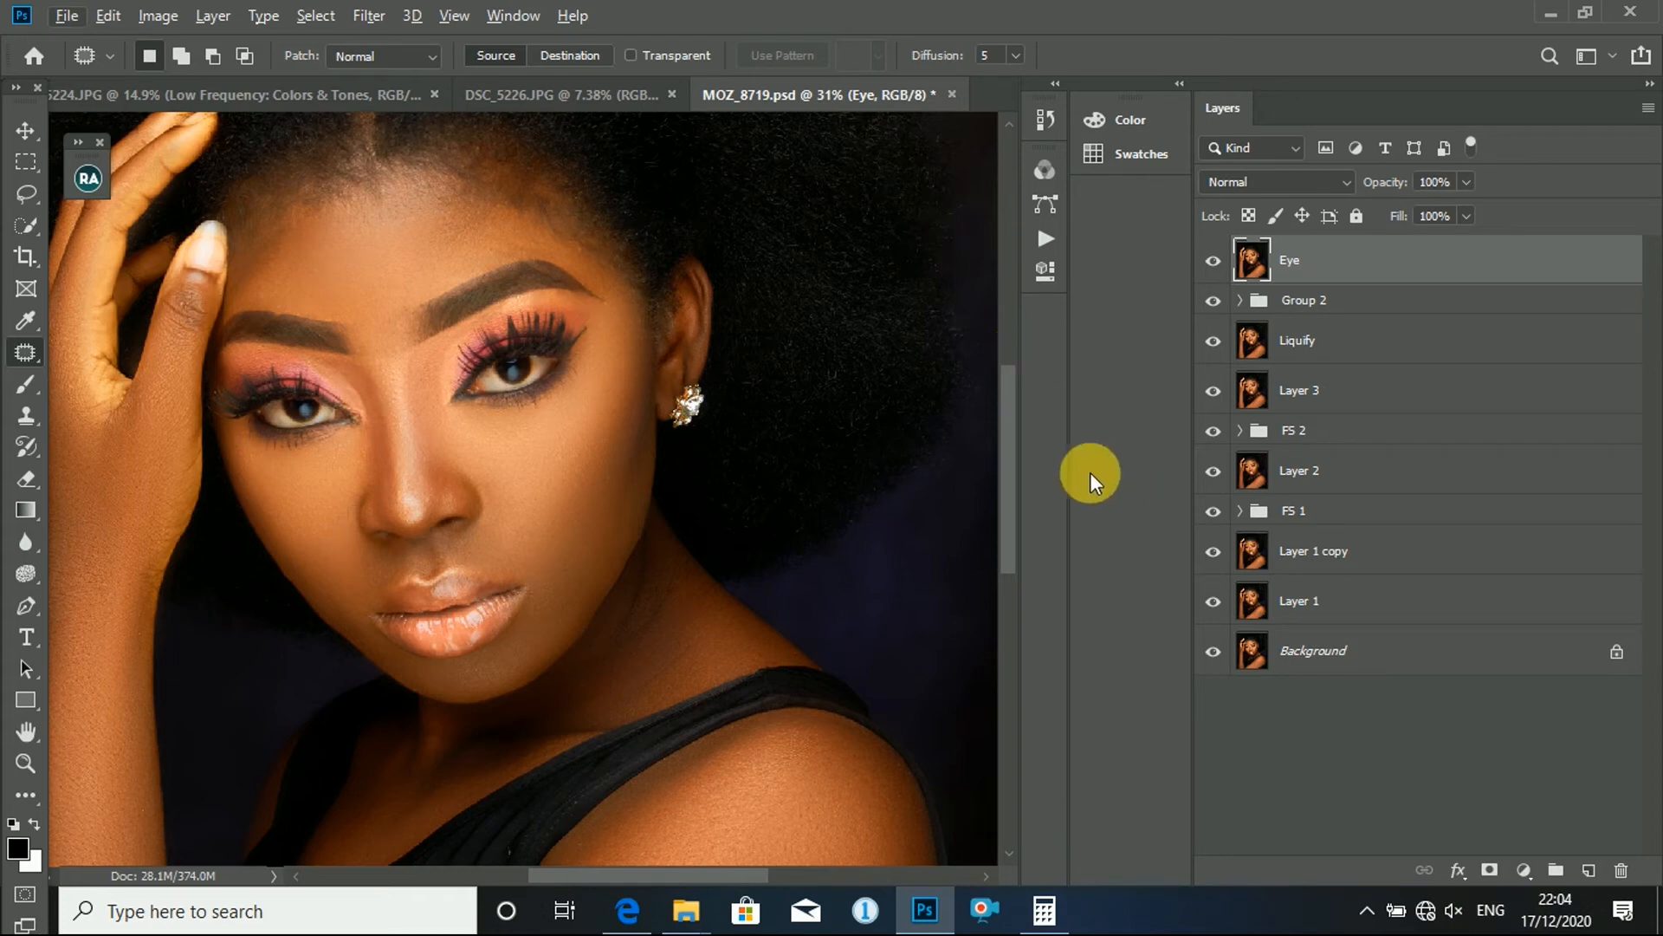
- Set up the Sponge tool in Desaturate mode with 100% flow and Vibrance enabled
{"action": "left_click_drag", "start_coordinate": [26, 574], "coordinate": [167, 630]}
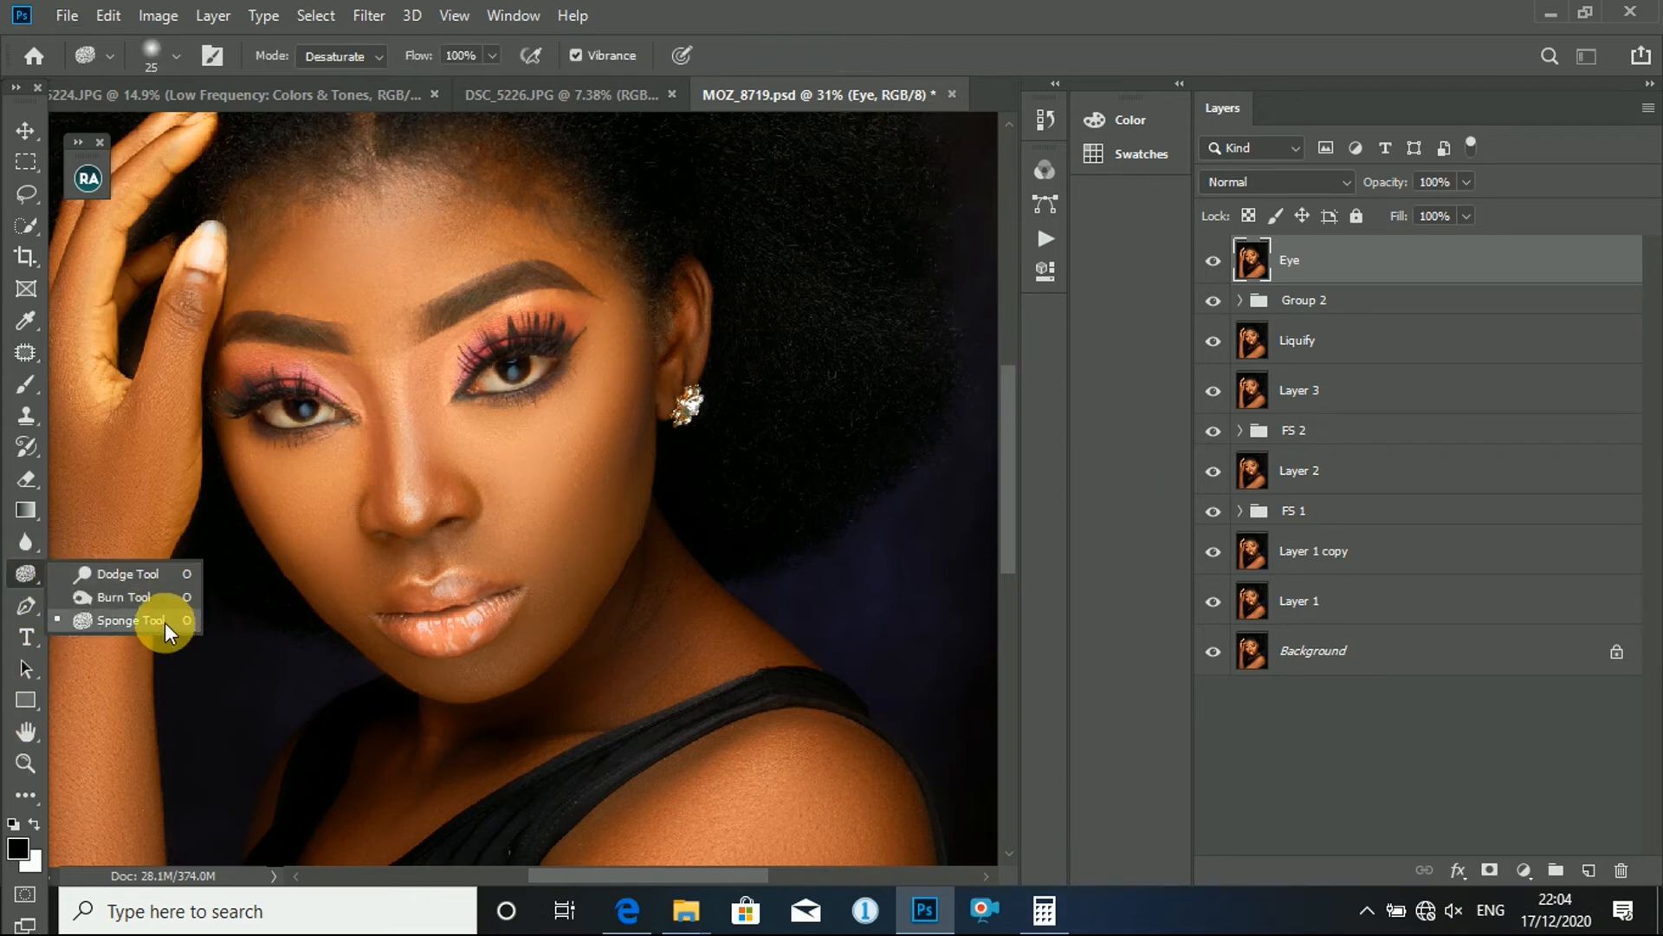
{"action": "left_click", "coordinate": [167, 630]}
{"action": "scroll", "coordinate": [590, 396], "scroll_direction": "up", "scroll_amount": 5}
{"action": "scroll", "coordinate": [465, 335], "scroll_direction": "up", "scroll_amount": 5}
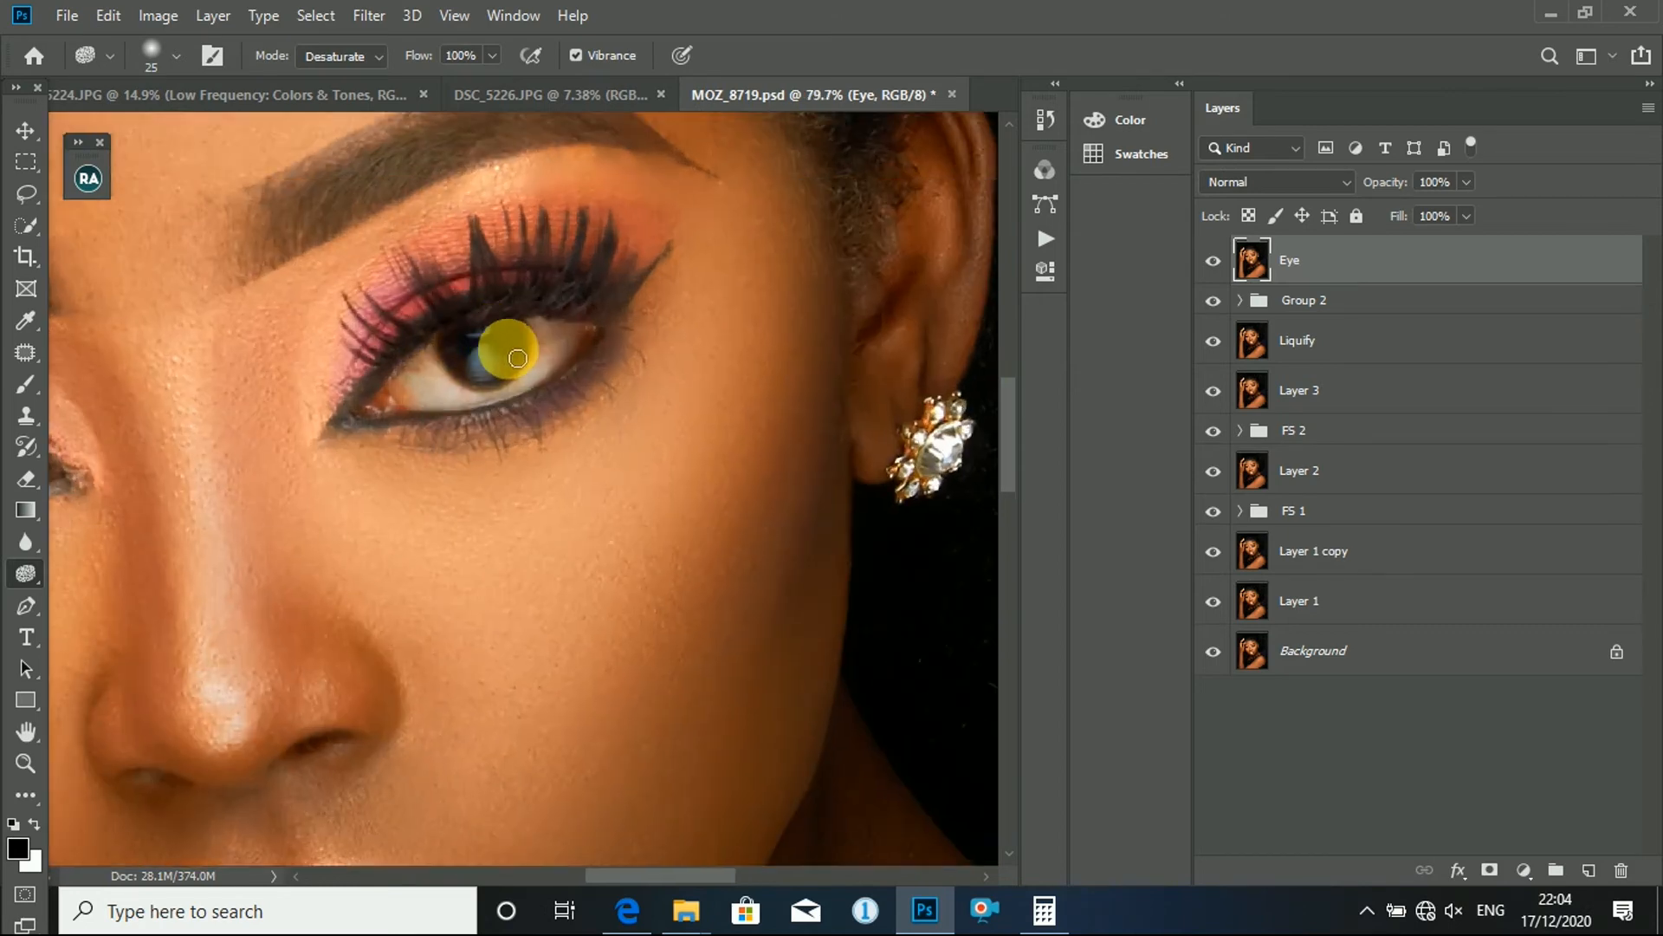
{"action": "scroll", "coordinate": [657, 341], "scroll_direction": "down", "scroll_amount": 3}
{"action": "scroll", "coordinate": [660, 345], "scroll_direction": "up", "scroll_amount": 5}
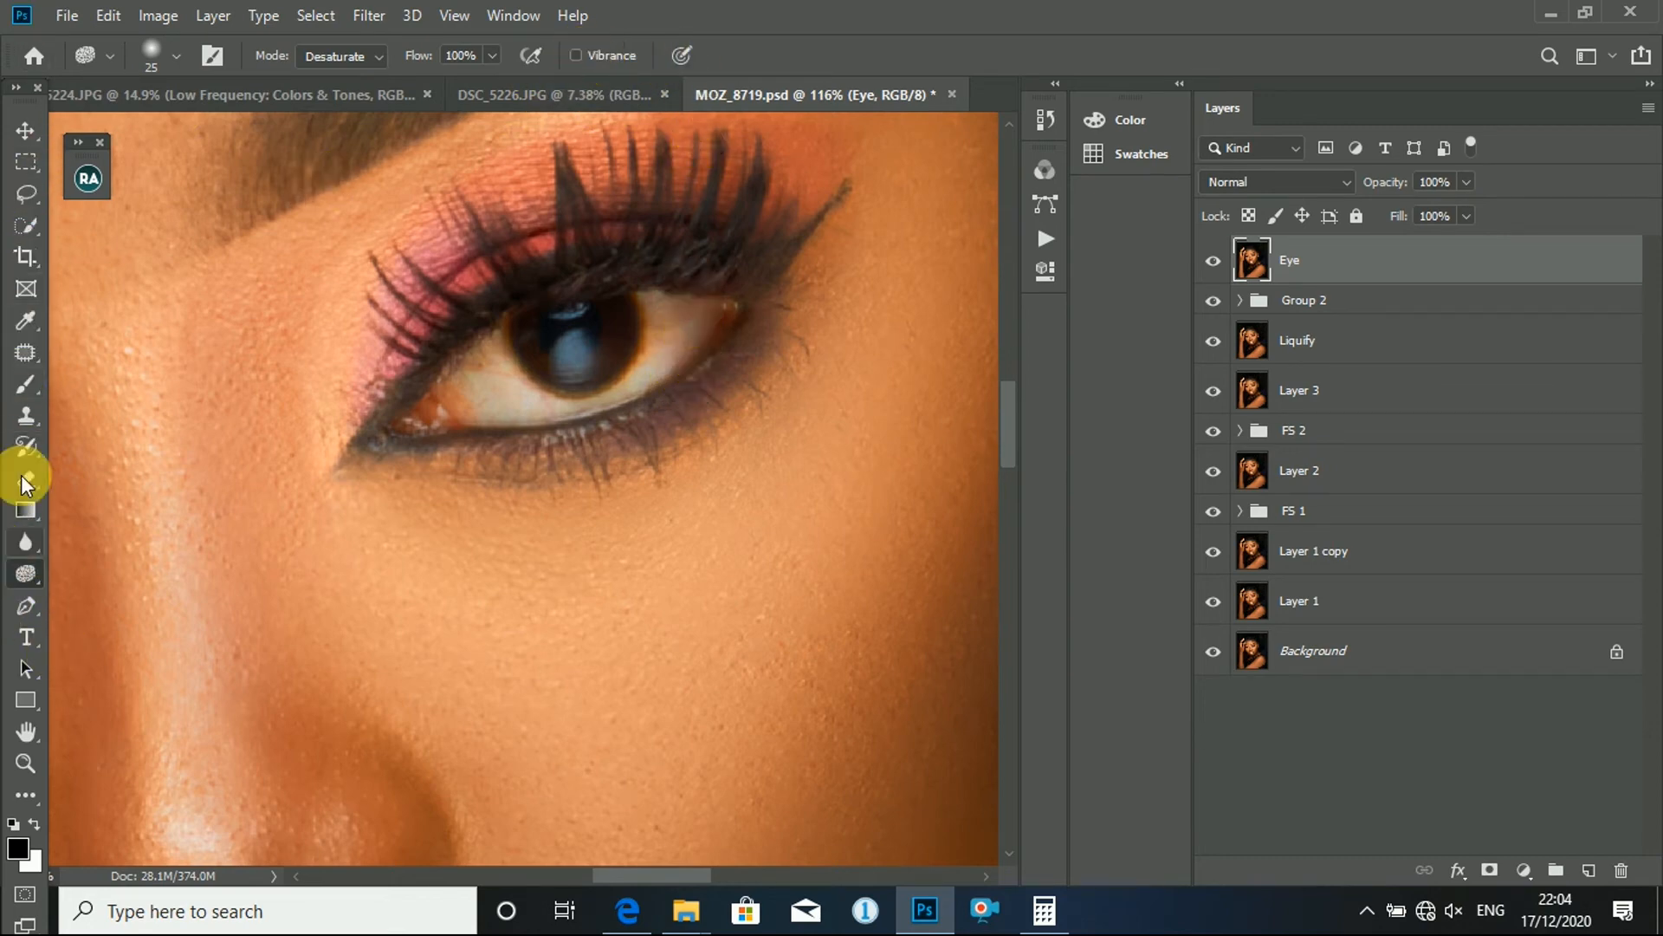
{"action": "right_click", "coordinate": [26, 573]}
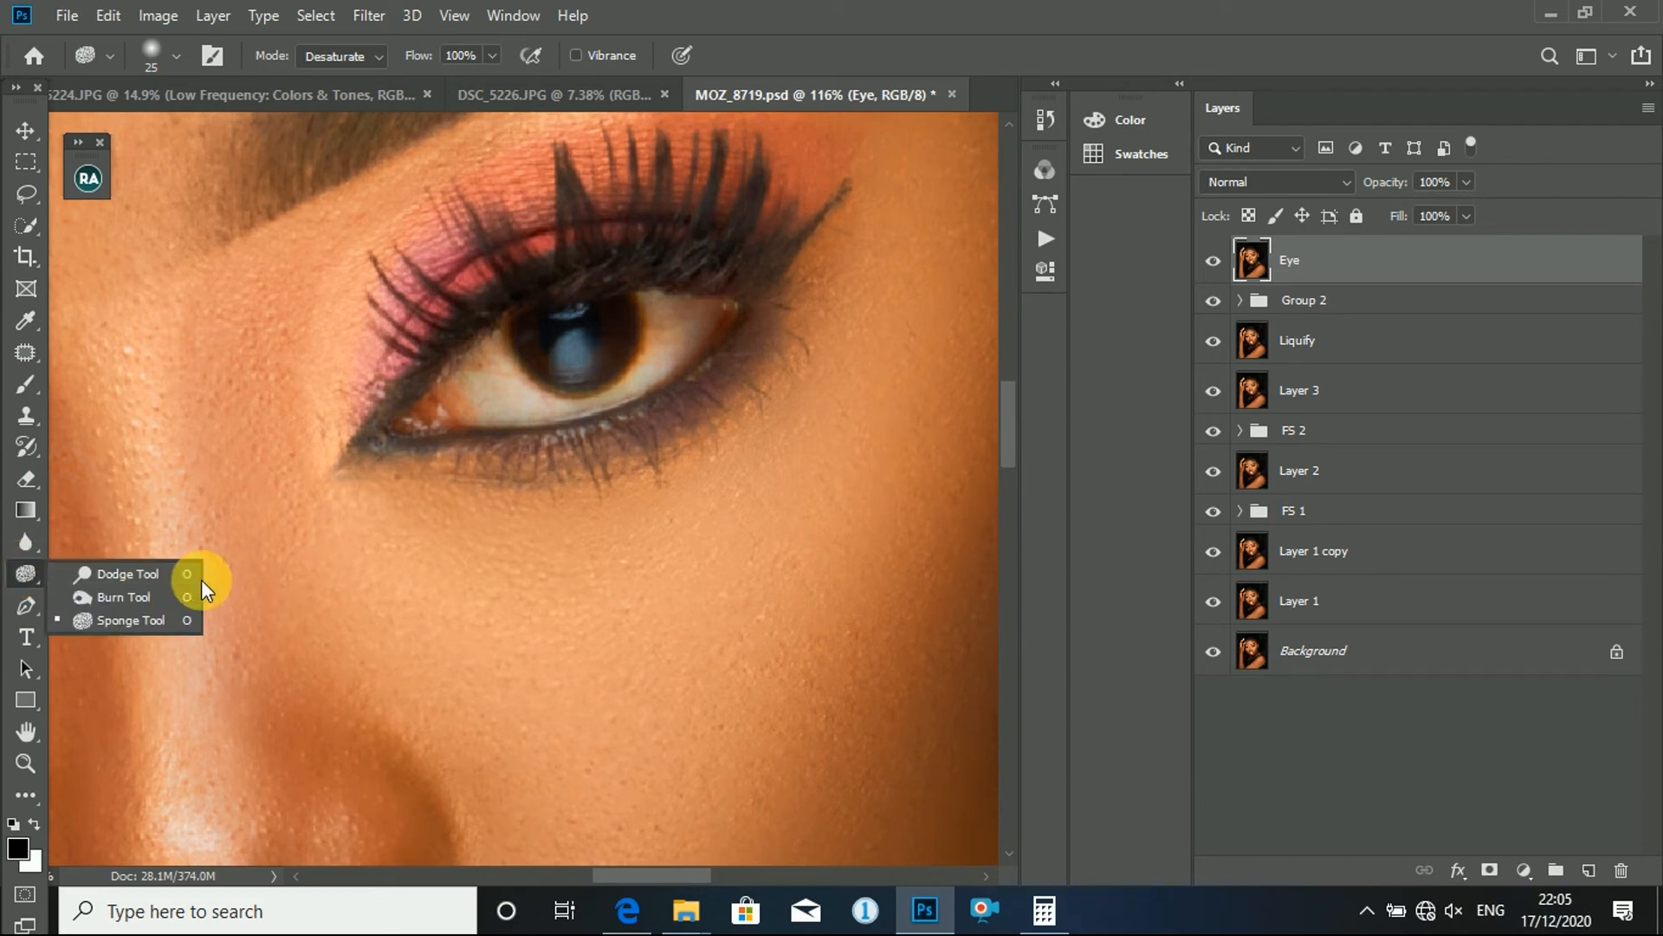
{"action": "left_click", "coordinate": [128, 631]}
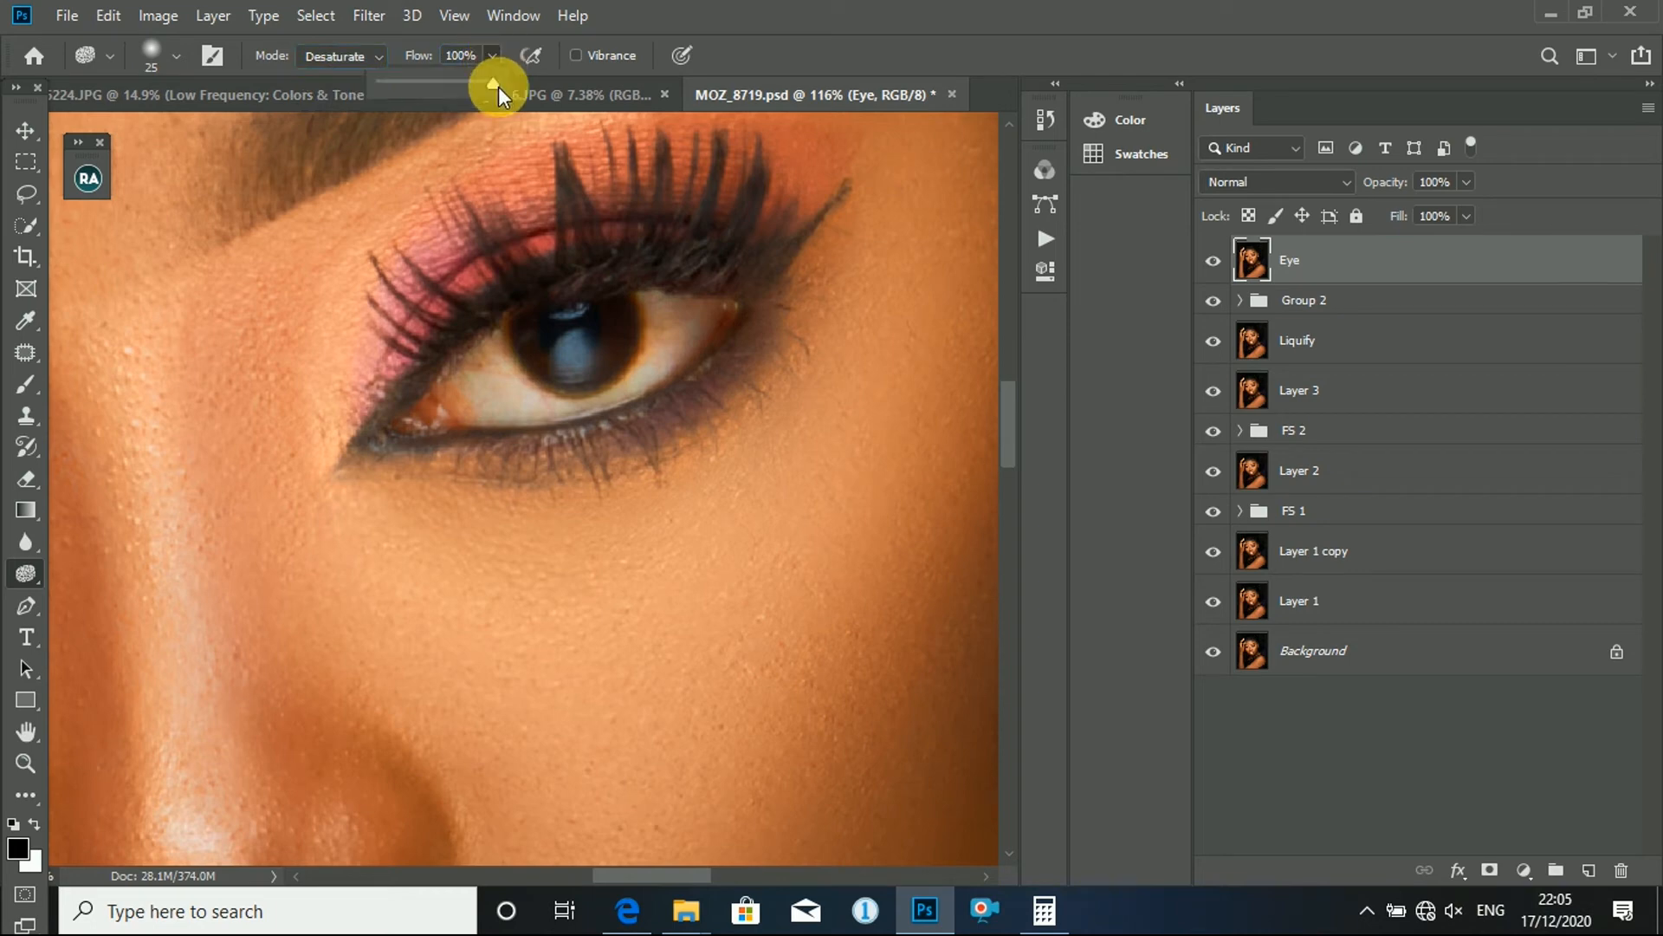
{"action": "left_click_drag", "start_coordinate": [497, 81], "coordinate": [601, 70]}
{"action": "left_click", "coordinate": [590, 55]}
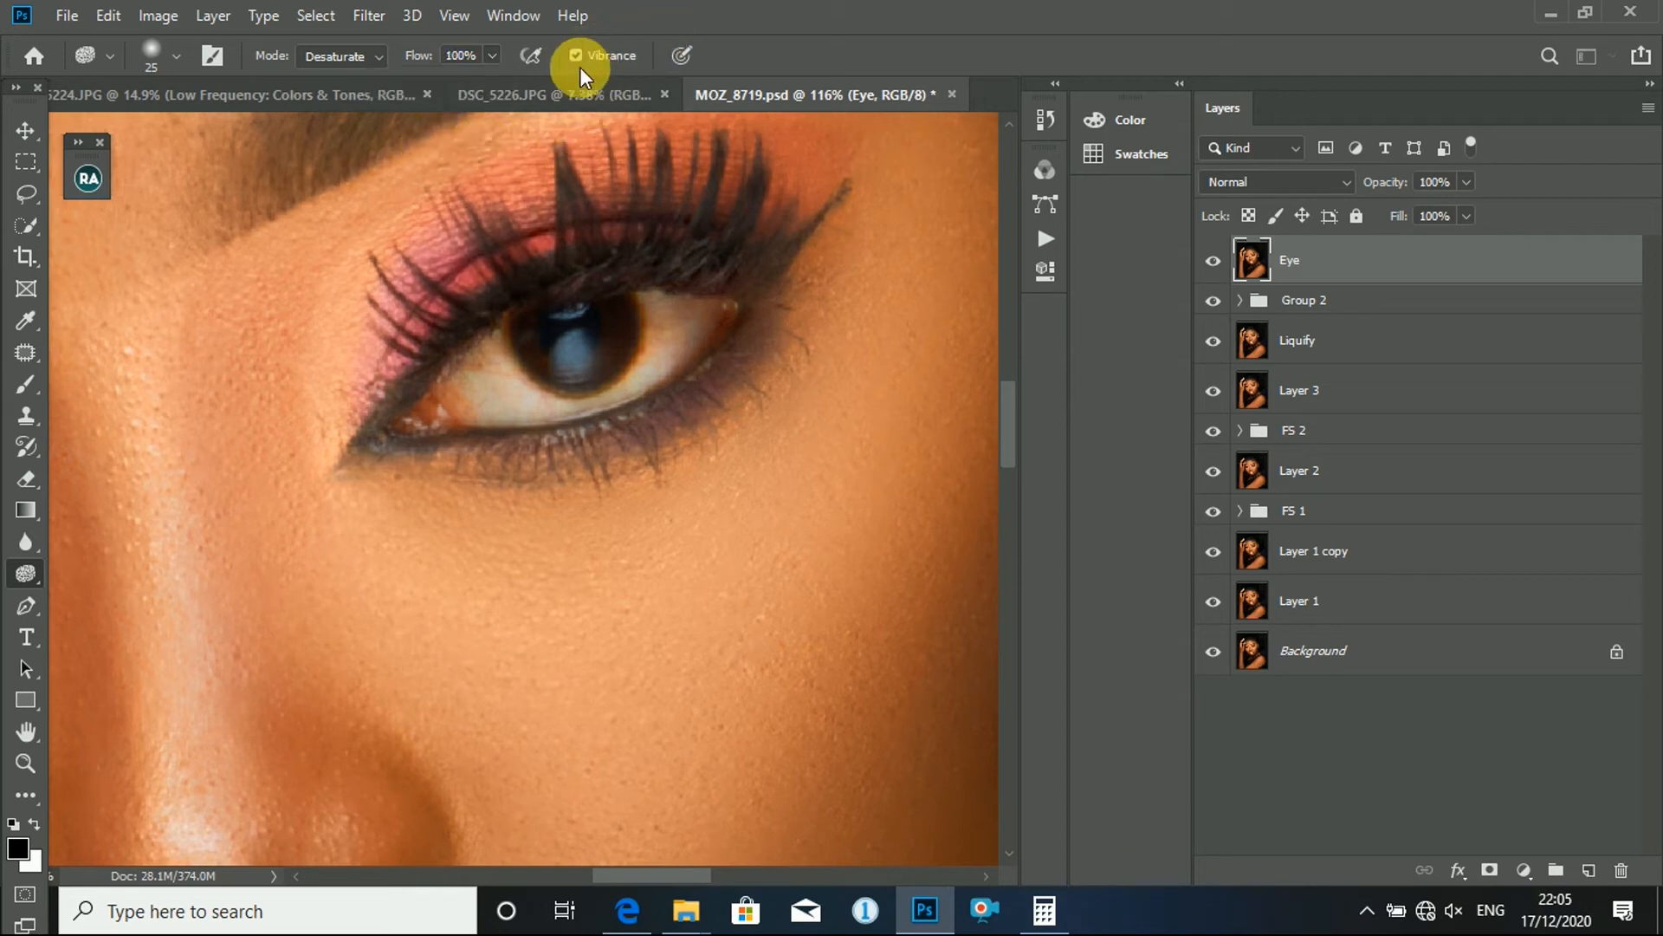
- Desaturate the white of the eye nearest the earring on the Eye layer, using a soft Sponge brush of about 25 pixels
{"action": "scroll", "coordinate": [698, 347], "scroll_direction": "up", "scroll_amount": 2}
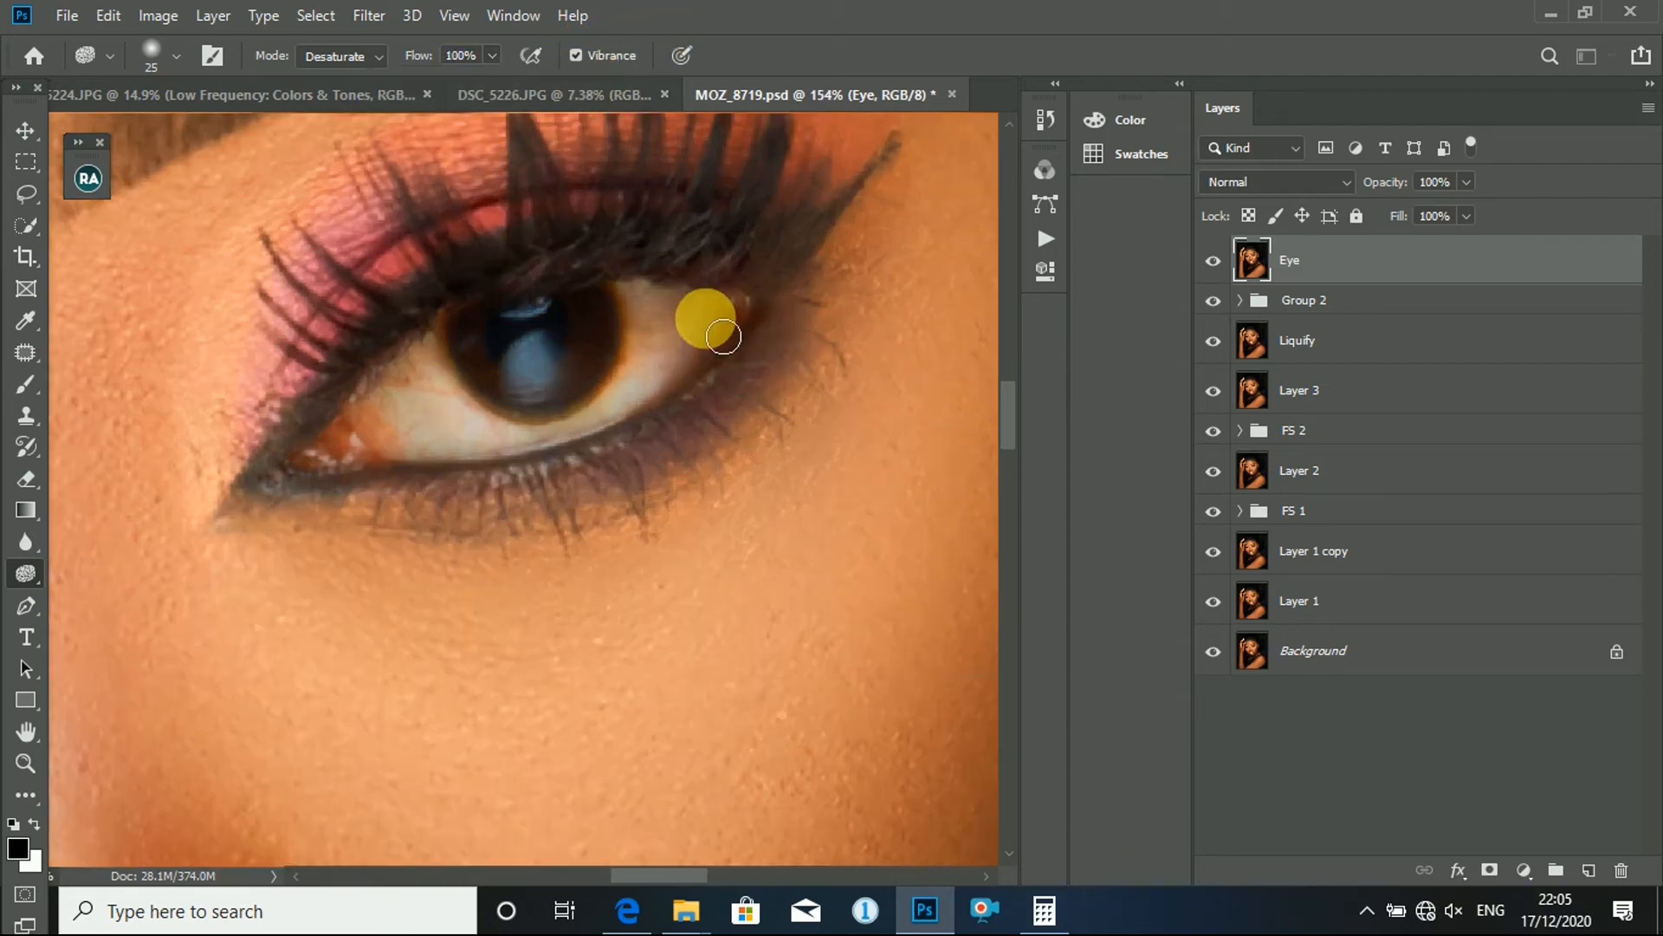
{"action": "key", "text": "bracketright"}
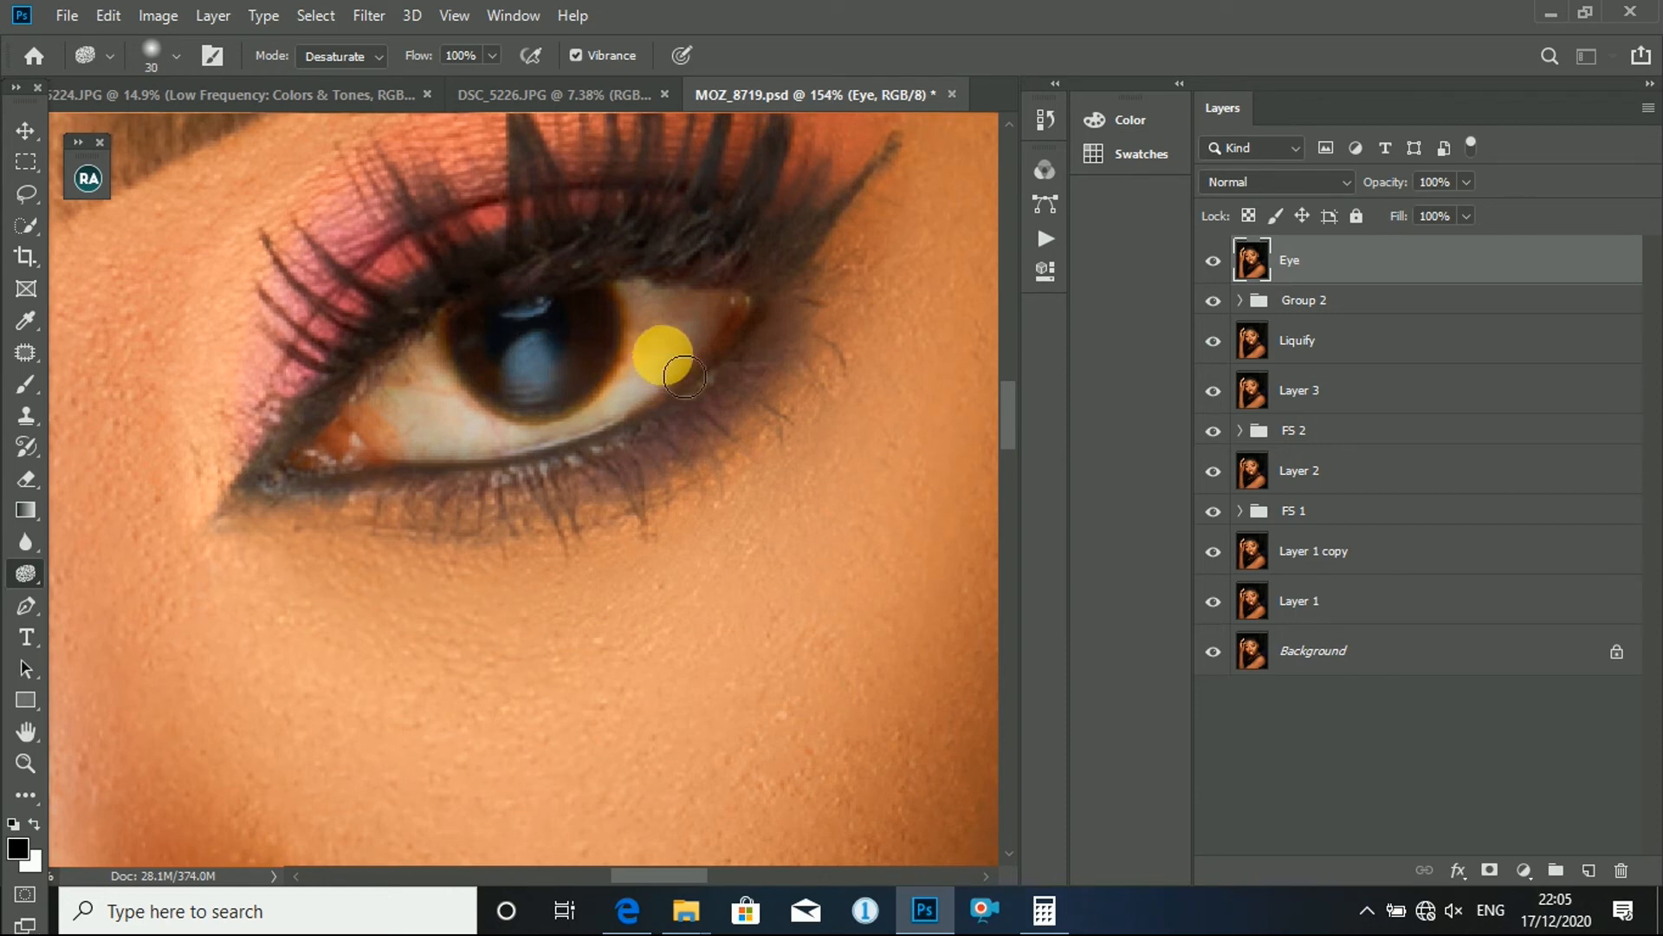
{"action": "key", "text": "bracketleft"}
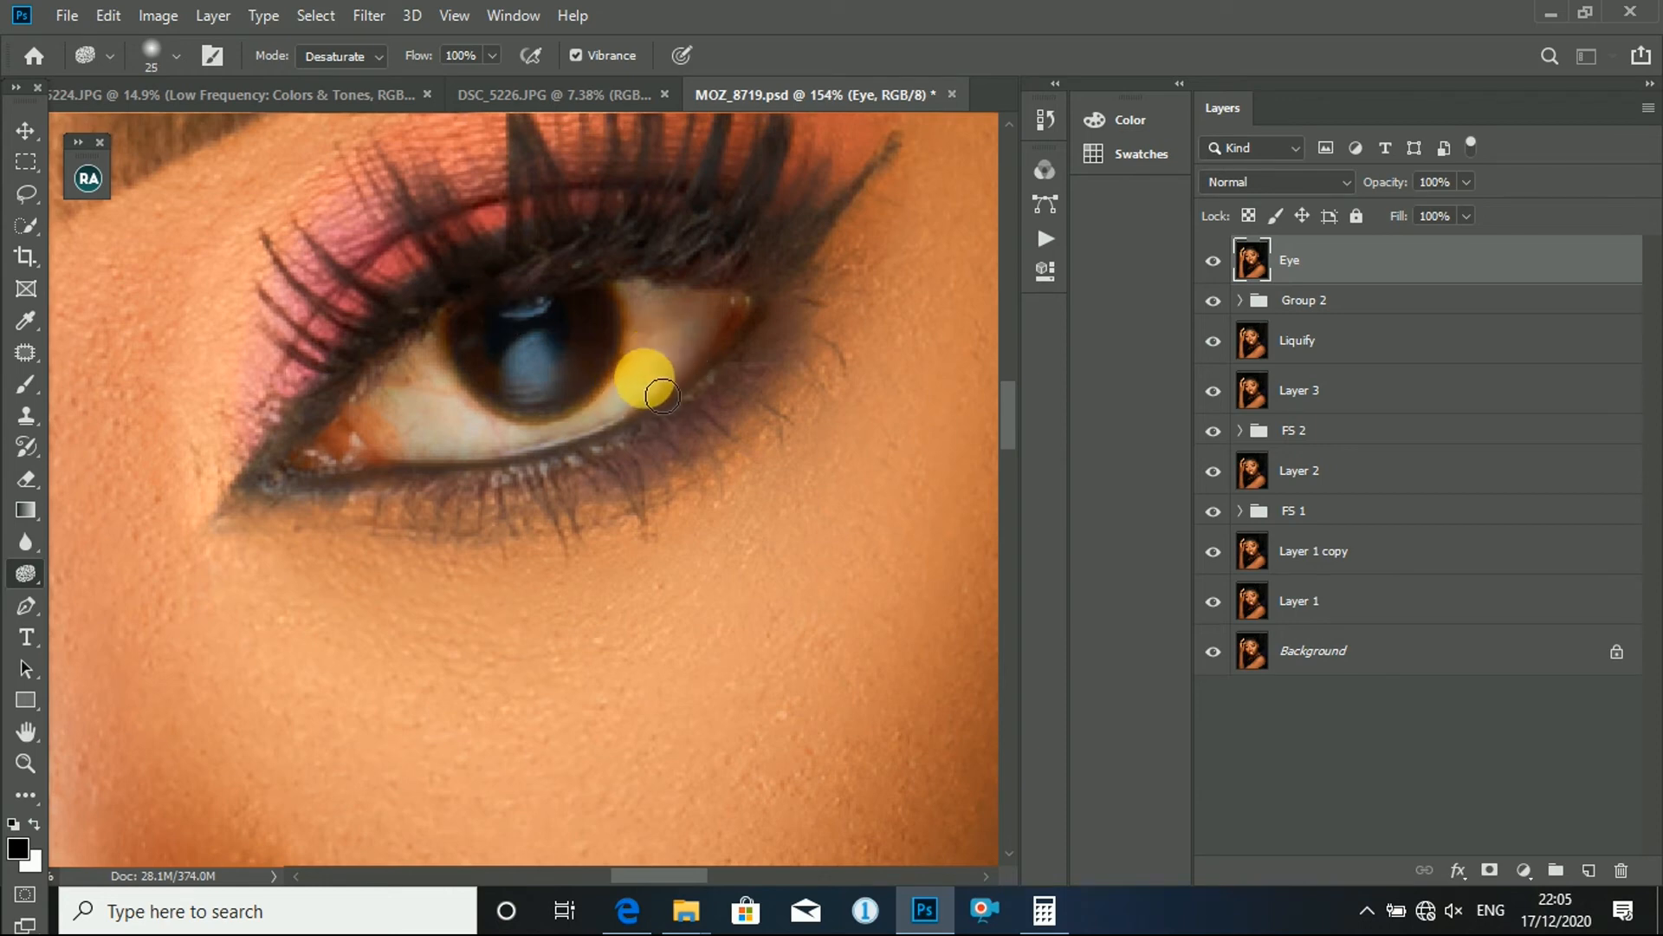
{"action": "key", "text": "bracketright"}
{"action": "key", "text": "bracketright"}
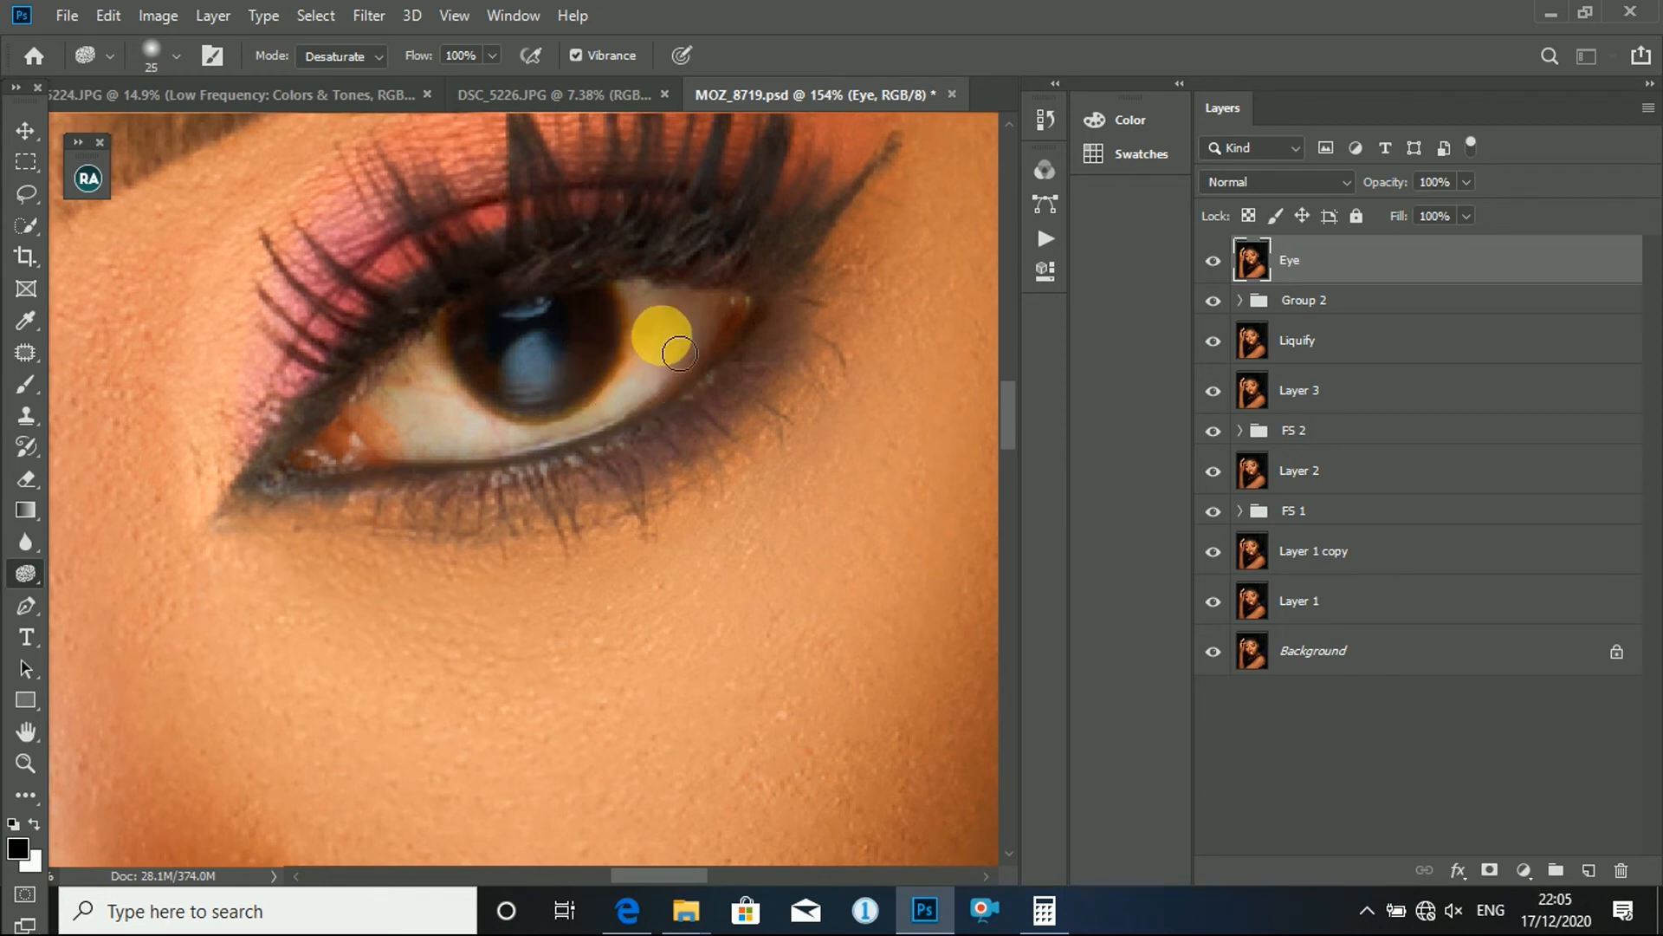
{"action": "mouse_move", "coordinate": [691, 347]}
{"action": "left_mouse_down"}
{"action": "mouse_move", "coordinate": [674, 406]}
{"action": "mouse_move", "coordinate": [701, 346]}
{"action": "mouse_move", "coordinate": [706, 359]}
{"action": "mouse_move", "coordinate": [671, 349]}
{"action": "mouse_move", "coordinate": [683, 339]}
{"action": "mouse_move", "coordinate": [666, 323]}
{"action": "mouse_move", "coordinate": [770, 330]}
{"action": "mouse_move", "coordinate": [613, 408]}
{"action": "mouse_move", "coordinate": [575, 453]}
{"action": "mouse_move", "coordinate": [642, 408]}
{"action": "mouse_move", "coordinate": [512, 452]}
{"action": "mouse_move", "coordinate": [528, 460]}
{"action": "mouse_move", "coordinate": [445, 461]}
{"action": "mouse_move", "coordinate": [468, 459]}
{"action": "mouse_move", "coordinate": [460, 384]}
{"action": "mouse_move", "coordinate": [402, 454]}
{"action": "mouse_move", "coordinate": [483, 449]}
{"action": "left_mouse_up"}
{"action": "key", "text": "bracketleft"}
{"action": "key", "text": "bracketright"}
{"action": "key", "text": "bracketright"}
{"action": "mouse_move", "coordinate": [518, 455]}
{"action": "left_mouse_down"}
{"action": "mouse_move", "coordinate": [616, 423]}
{"action": "mouse_move", "coordinate": [712, 339]}
{"action": "mouse_move", "coordinate": [674, 323]}
{"action": "mouse_move", "coordinate": [638, 372]}
{"action": "mouse_move", "coordinate": [664, 307]}
{"action": "mouse_move", "coordinate": [709, 348]}
{"action": "mouse_move", "coordinate": [648, 420]}
{"action": "mouse_move", "coordinate": [401, 434]}
{"action": "mouse_move", "coordinate": [408, 382]}
{"action": "left_mouse_up"}
- Desaturate the white of the eye beside the raised hand with the Sponge tool, adjusting the brush size between 25 and 30 pixels
{"action": "scroll", "coordinate": [409, 382], "scroll_direction": "down", "scroll_amount": 4}
{"action": "left_click_drag", "start_coordinate": [312, 423], "coordinate": [761, 352]}
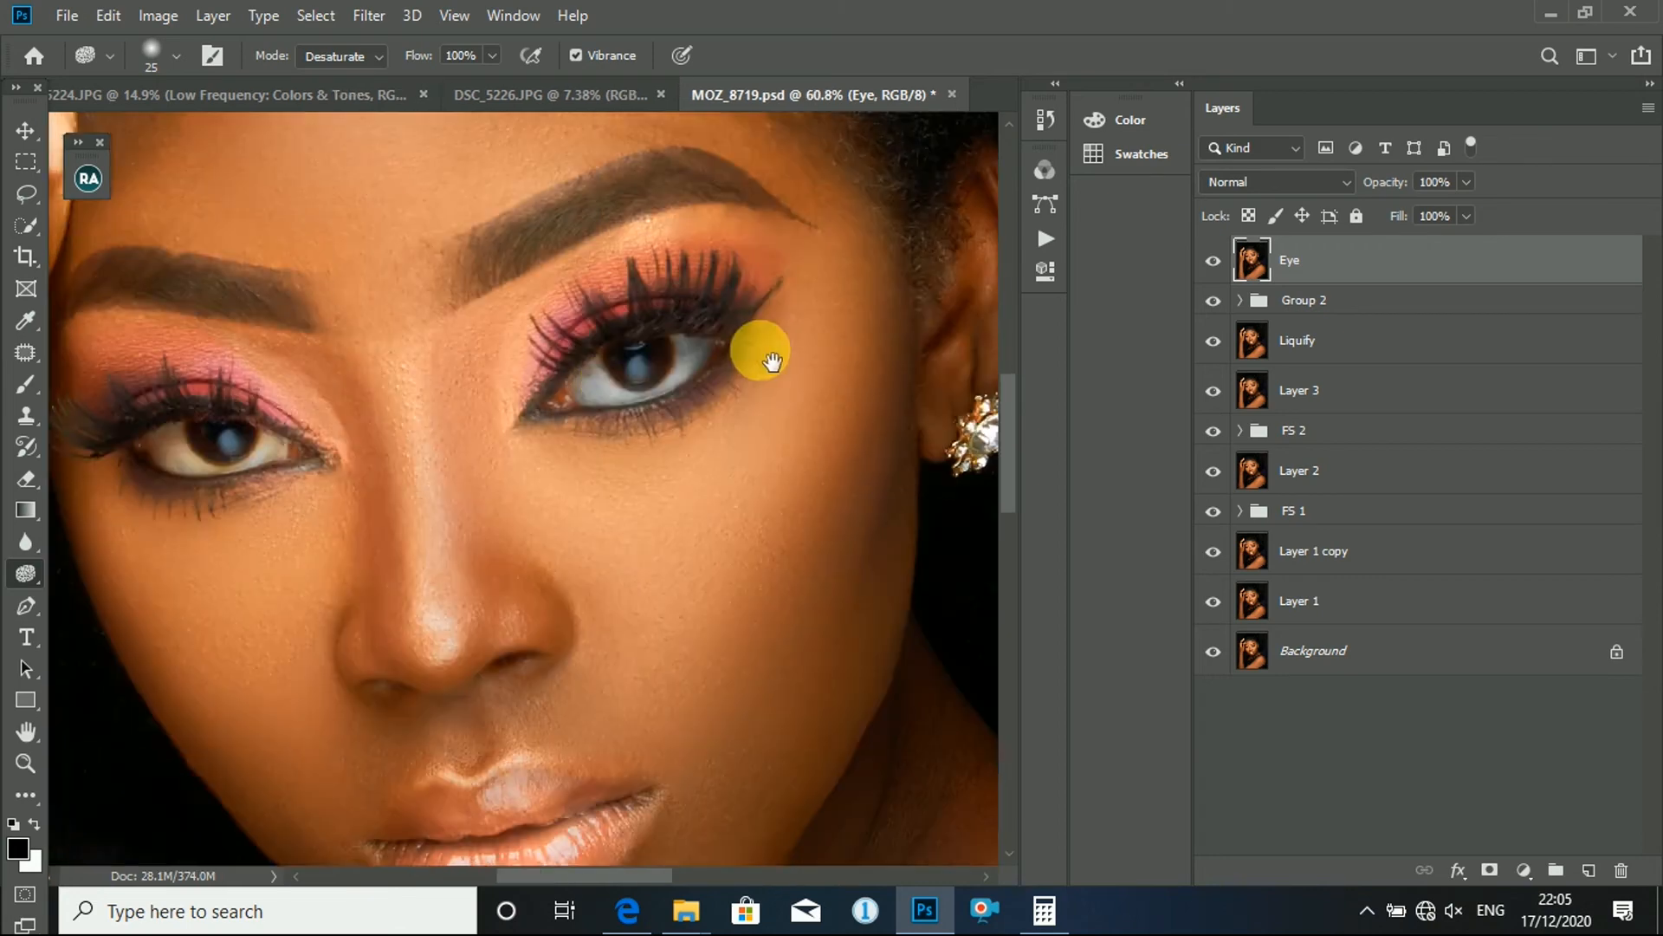
{"action": "scroll", "coordinate": [457, 453], "scroll_direction": "up", "scroll_amount": 4}
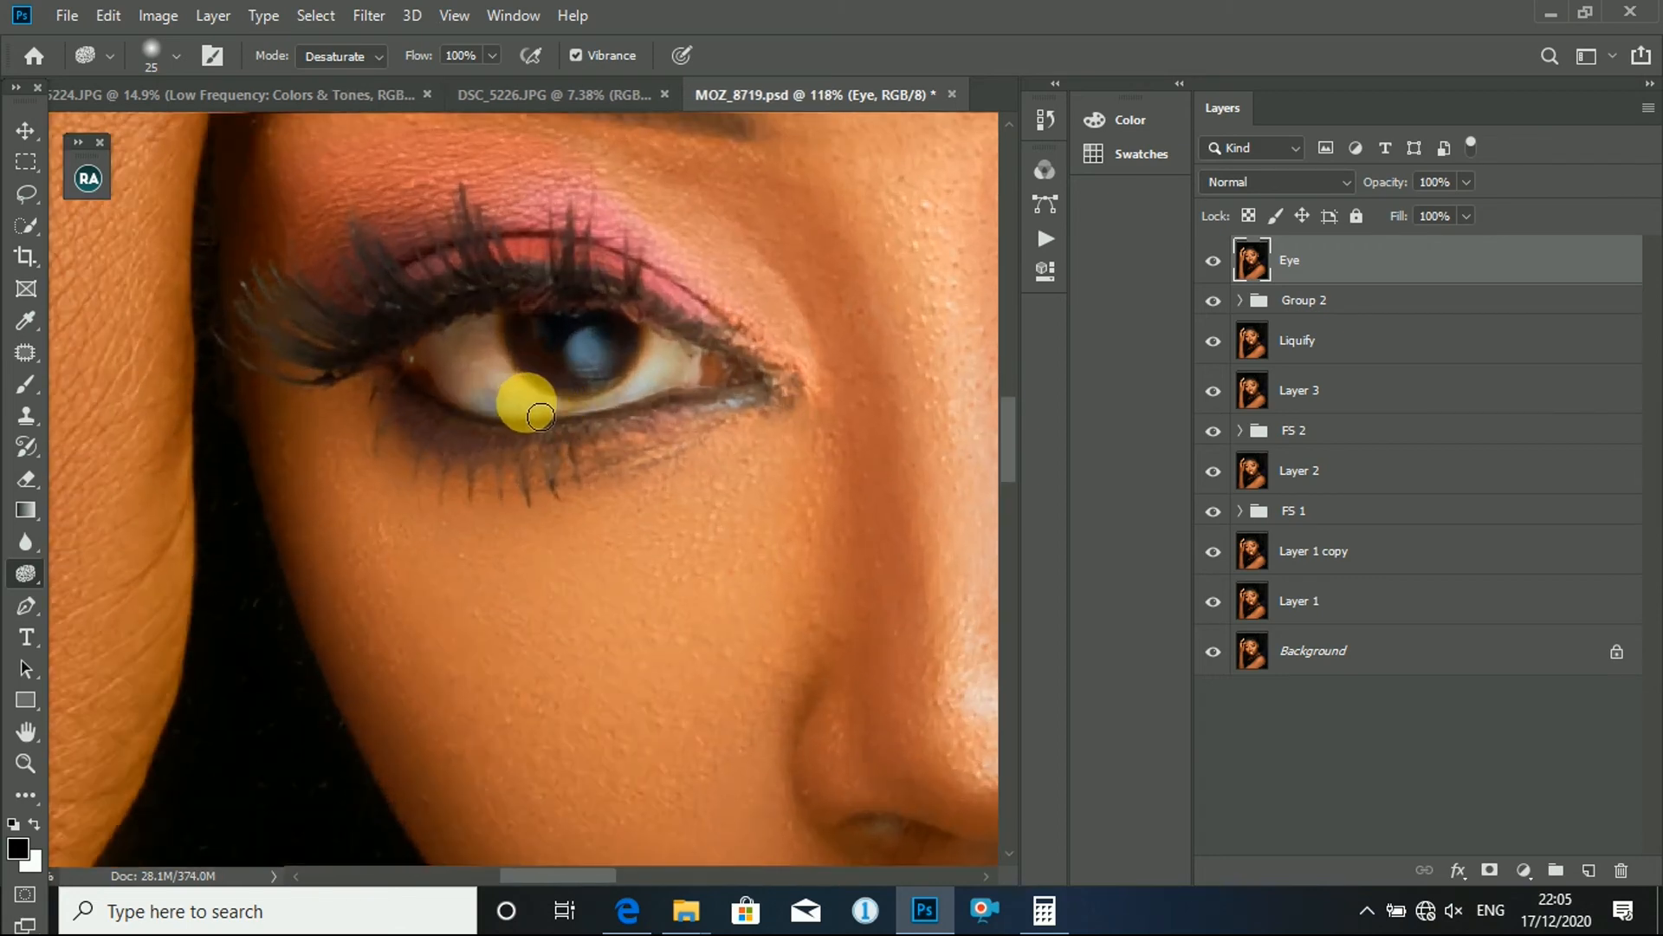
{"action": "mouse_move", "coordinate": [540, 417]}
{"action": "left_mouse_down"}
{"action": "mouse_move", "coordinate": [488, 382]}
{"action": "mouse_move", "coordinate": [503, 341]}
{"action": "mouse_move", "coordinate": [499, 378]}
{"action": "mouse_move", "coordinate": [480, 367]}
{"action": "mouse_move", "coordinate": [535, 417]}
{"action": "mouse_move", "coordinate": [484, 366]}
{"action": "mouse_move", "coordinate": [461, 373]}
{"action": "mouse_move", "coordinate": [589, 417]}
{"action": "mouse_move", "coordinate": [514, 411]}
{"action": "mouse_move", "coordinate": [595, 423]}
{"action": "mouse_move", "coordinate": [661, 402]}
{"action": "mouse_move", "coordinate": [607, 427]}
{"action": "mouse_move", "coordinate": [614, 414]}
{"action": "mouse_move", "coordinate": [570, 422]}
{"action": "mouse_move", "coordinate": [674, 397]}
{"action": "mouse_move", "coordinate": [675, 366]}
{"action": "mouse_move", "coordinate": [707, 381]}
{"action": "mouse_move", "coordinate": [569, 417]}
{"action": "mouse_move", "coordinate": [476, 401]}
{"action": "mouse_move", "coordinate": [462, 375]}
{"action": "mouse_move", "coordinate": [515, 372]}
{"action": "mouse_move", "coordinate": [498, 384]}
{"action": "mouse_move", "coordinate": [512, 412]}
{"action": "mouse_move", "coordinate": [610, 422]}
{"action": "mouse_move", "coordinate": [663, 421]}
{"action": "mouse_move", "coordinate": [687, 361]}
{"action": "left_mouse_up"}
{"action": "key", "text": "bracketright"}
{"action": "key", "text": "bracketleft"}
{"action": "key", "text": "bracketleft"}
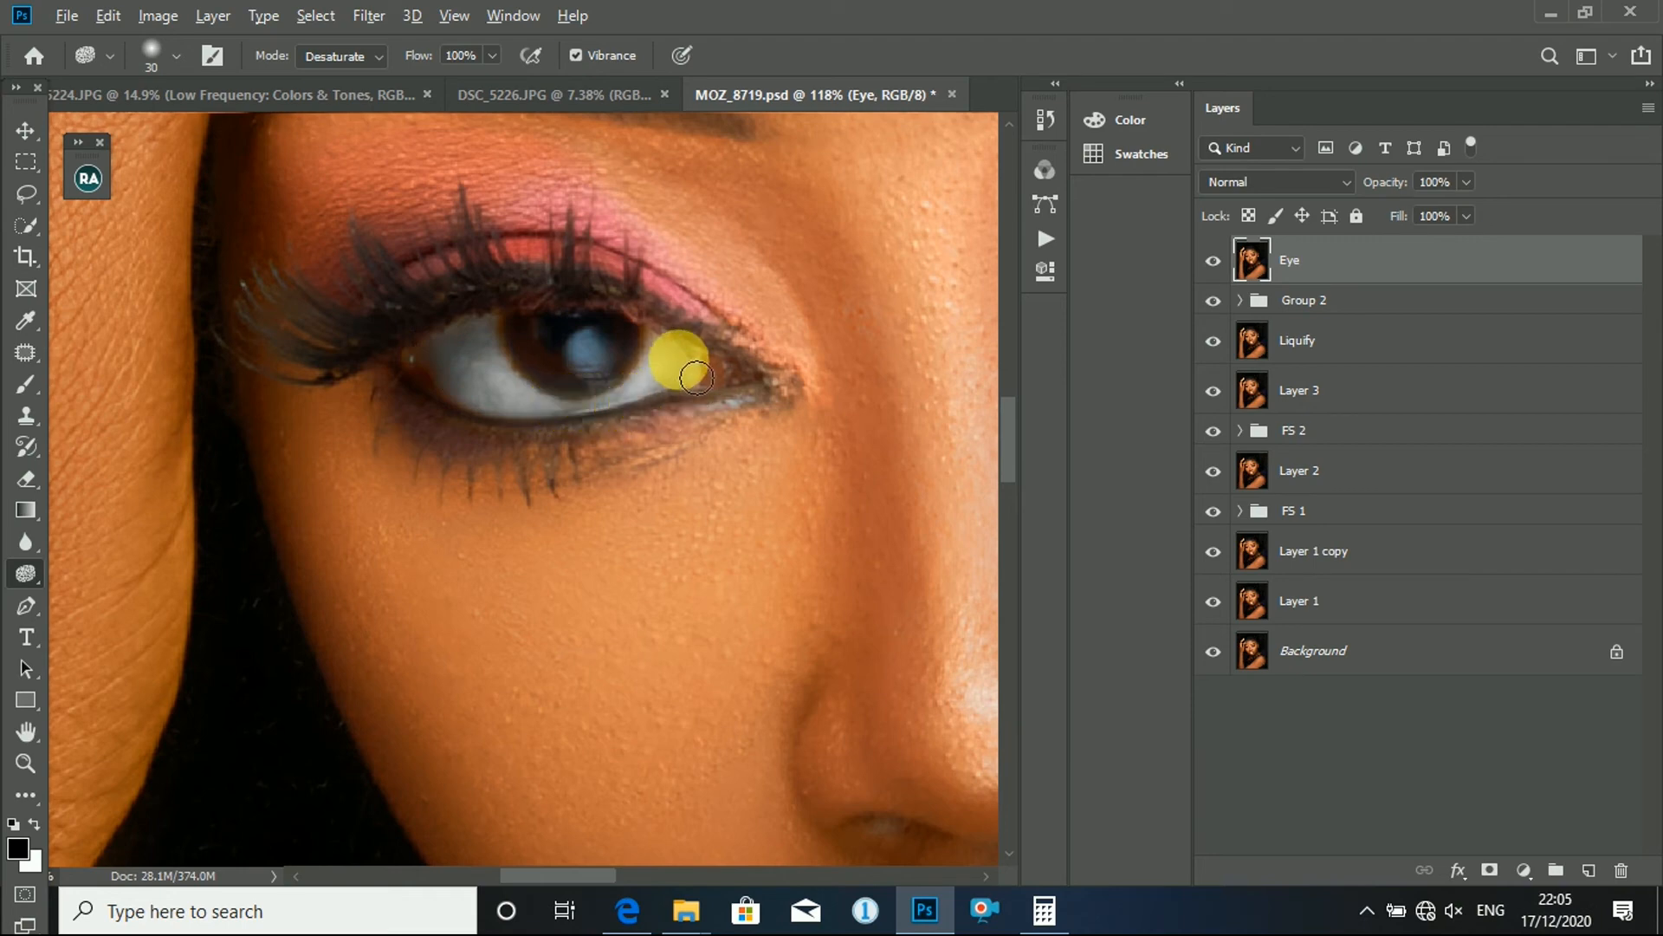
- Paint the white of the eye nearest the earring with a white 30-pixel Brush at 100% opacity and 1% flow
{"action": "scroll", "coordinate": [687, 361], "scroll_direction": "down", "scroll_amount": 4}
{"action": "scroll", "coordinate": [678, 378], "scroll_direction": "down", "scroll_amount": 5}
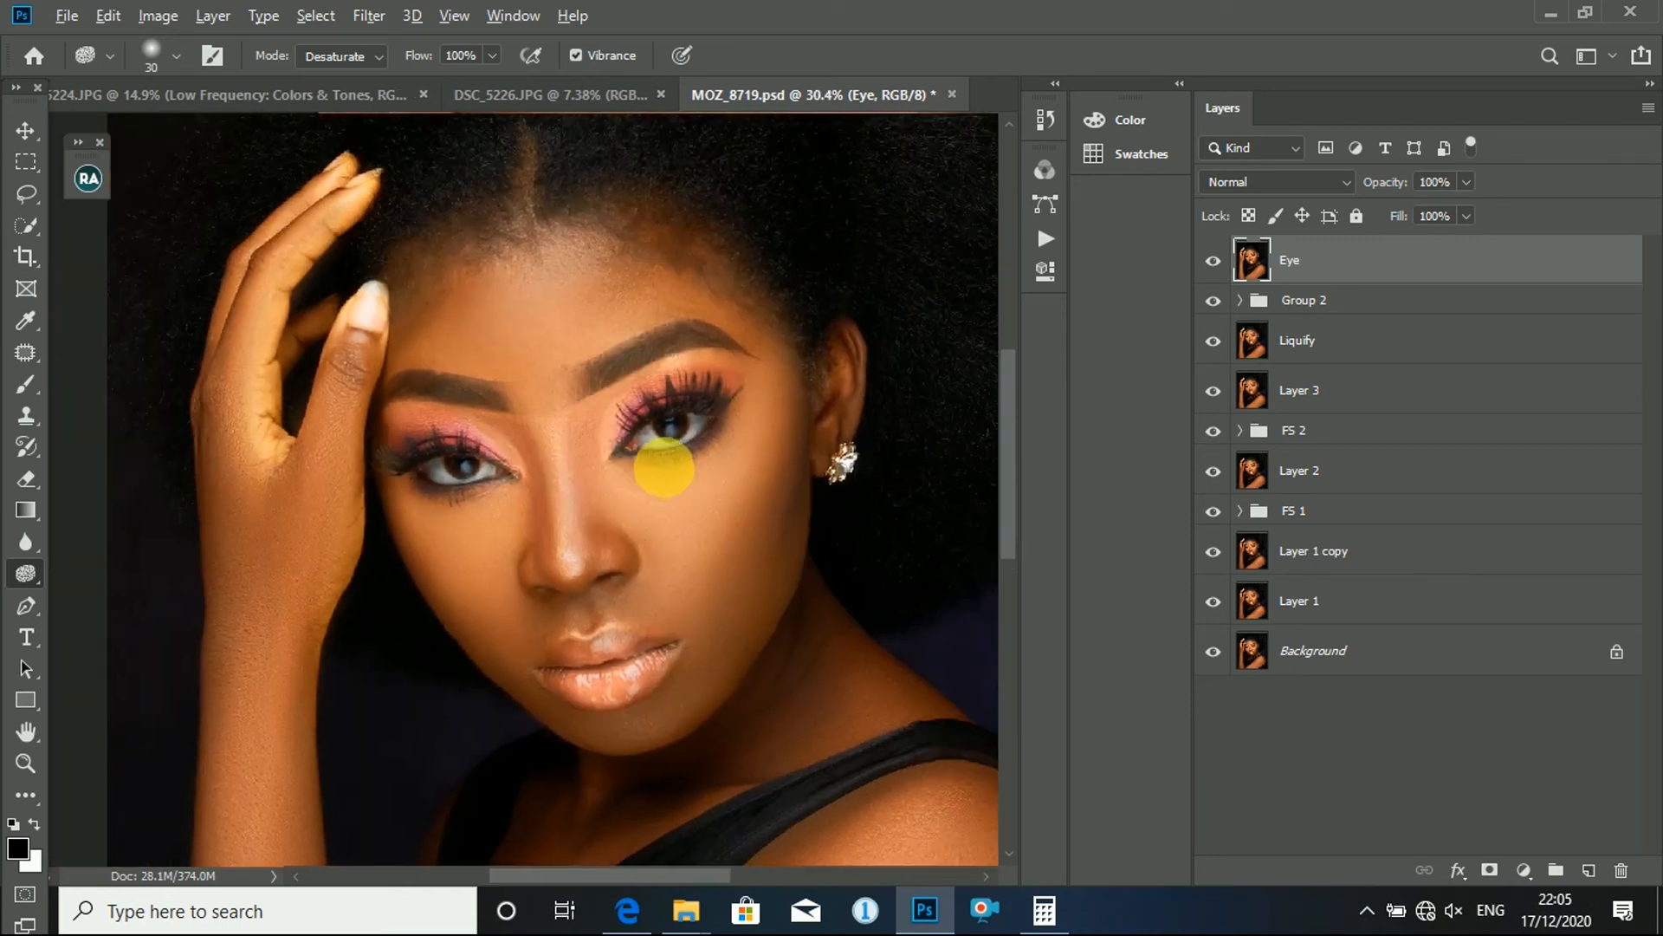
{"action": "scroll", "coordinate": [445, 316], "scroll_direction": "up", "scroll_amount": 4}
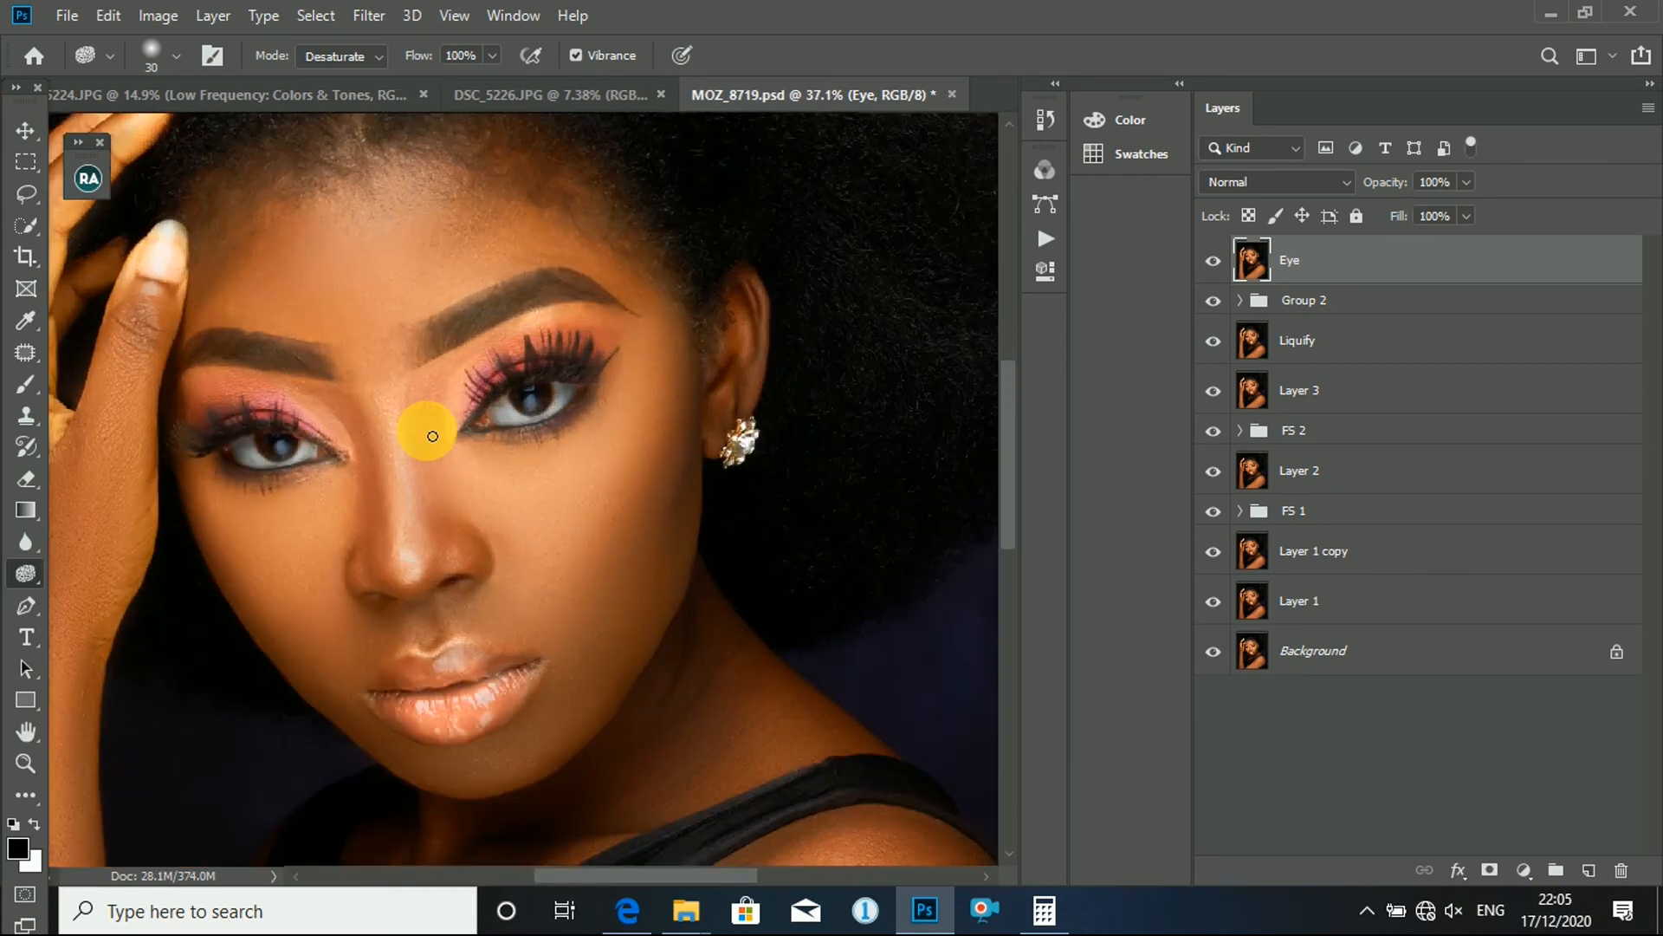
{"action": "left_click_drag", "start_coordinate": [538, 476], "coordinate": [667, 465]}
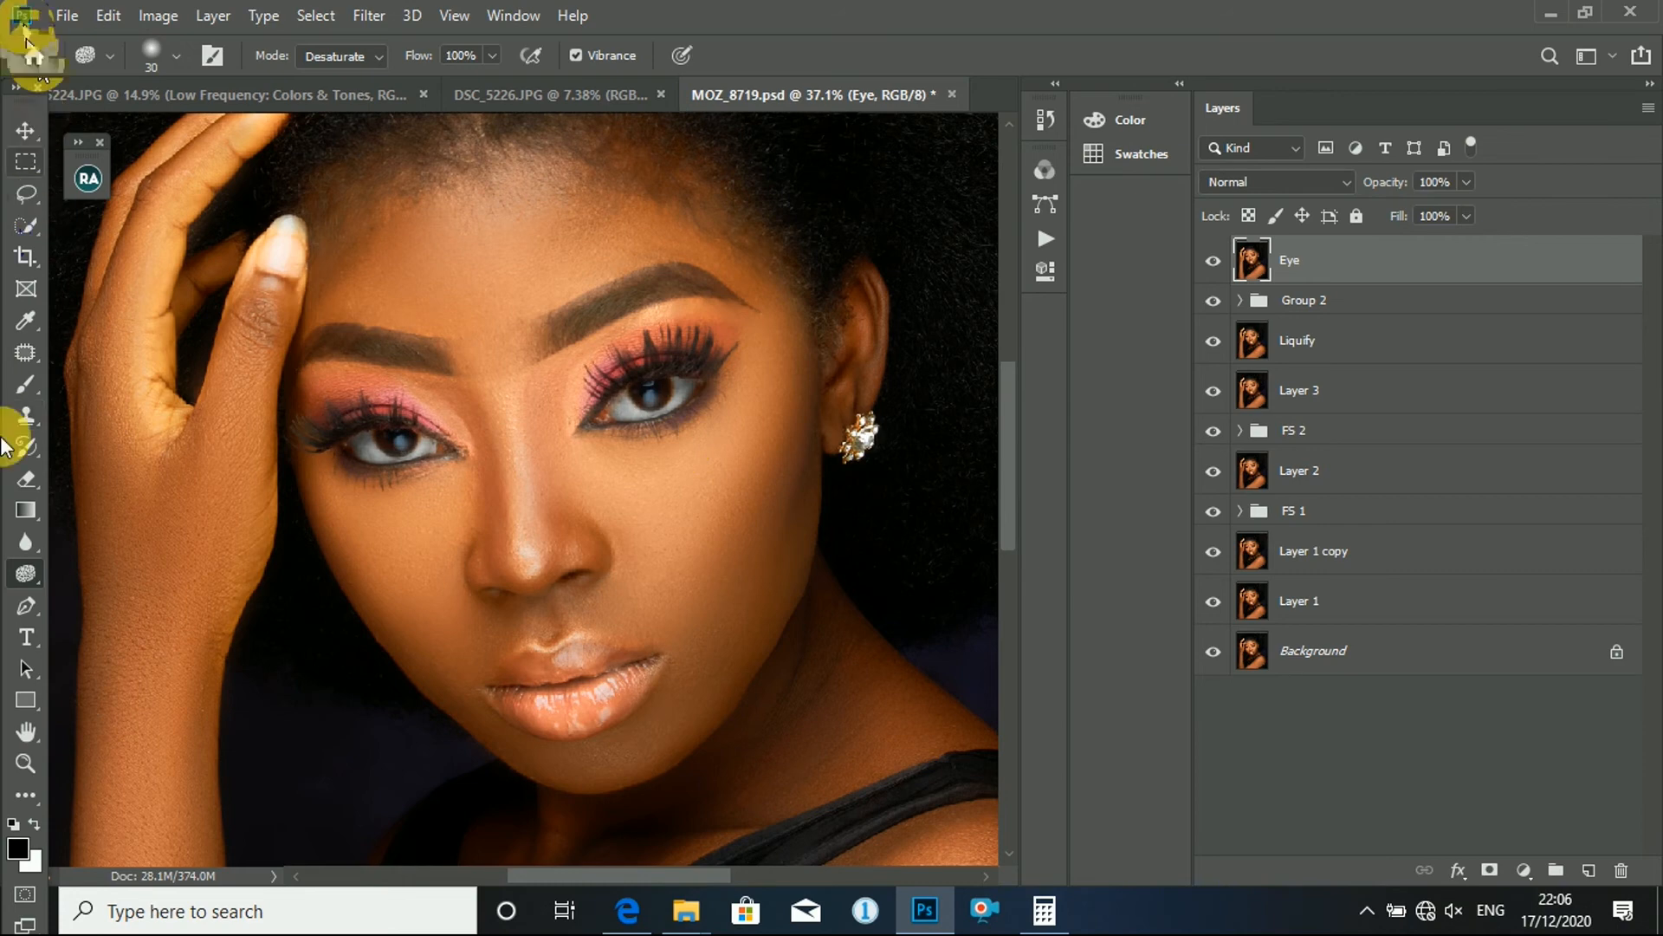
{"action": "left_click", "coordinate": [19, 386]}
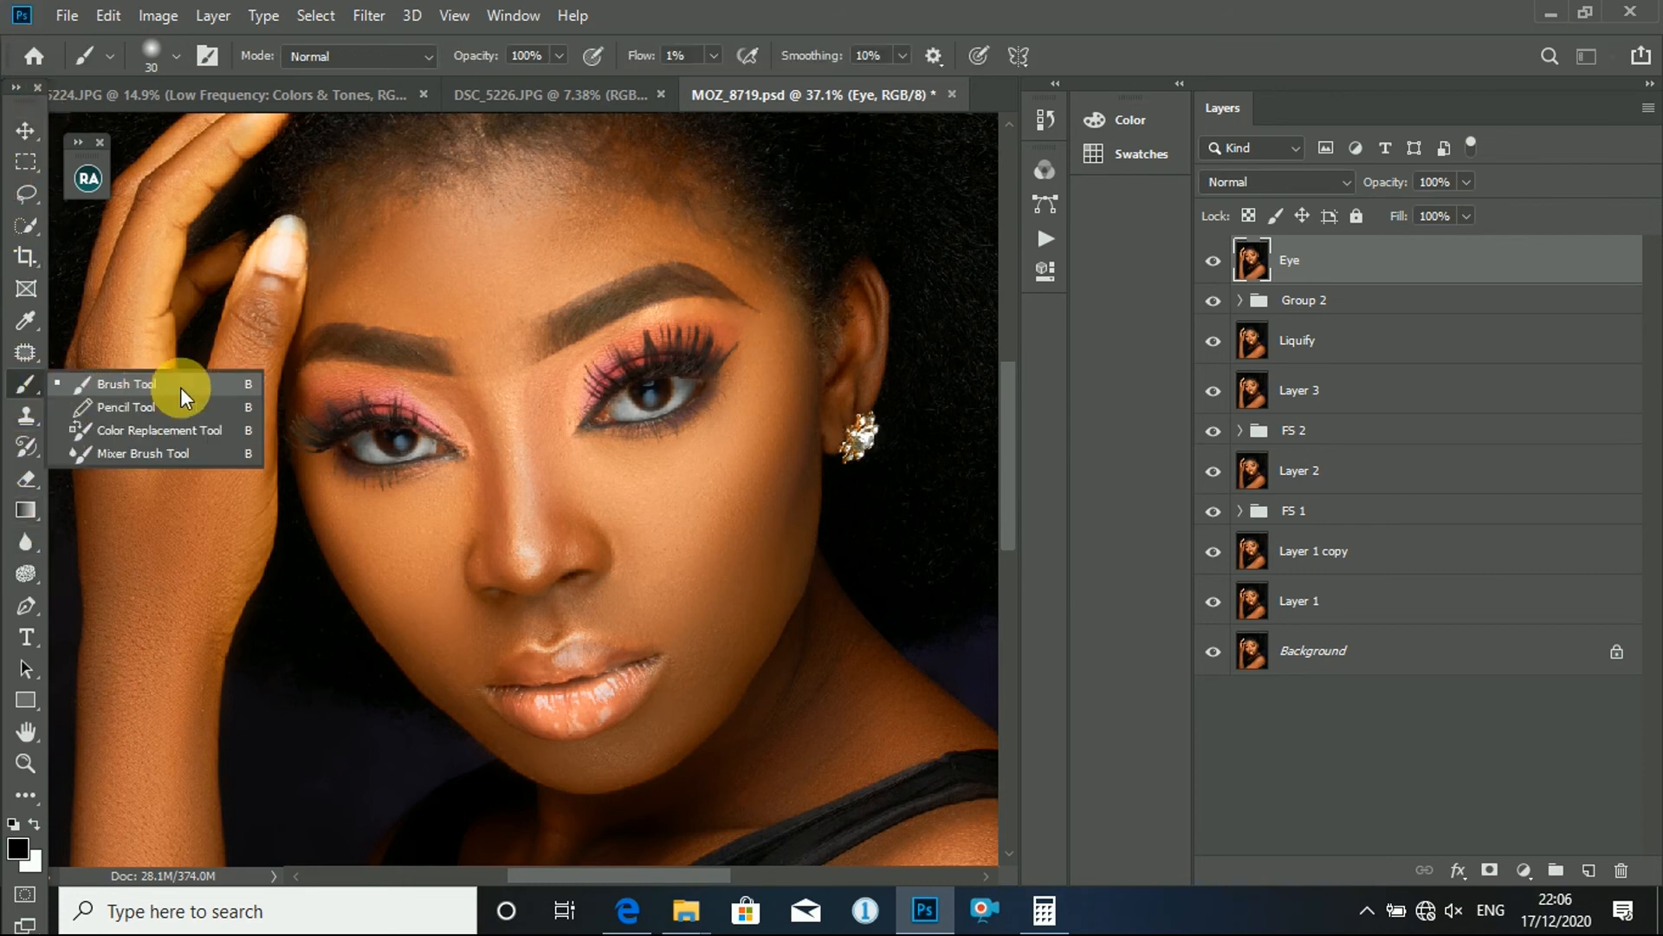
{"action": "left_click", "coordinate": [141, 383]}
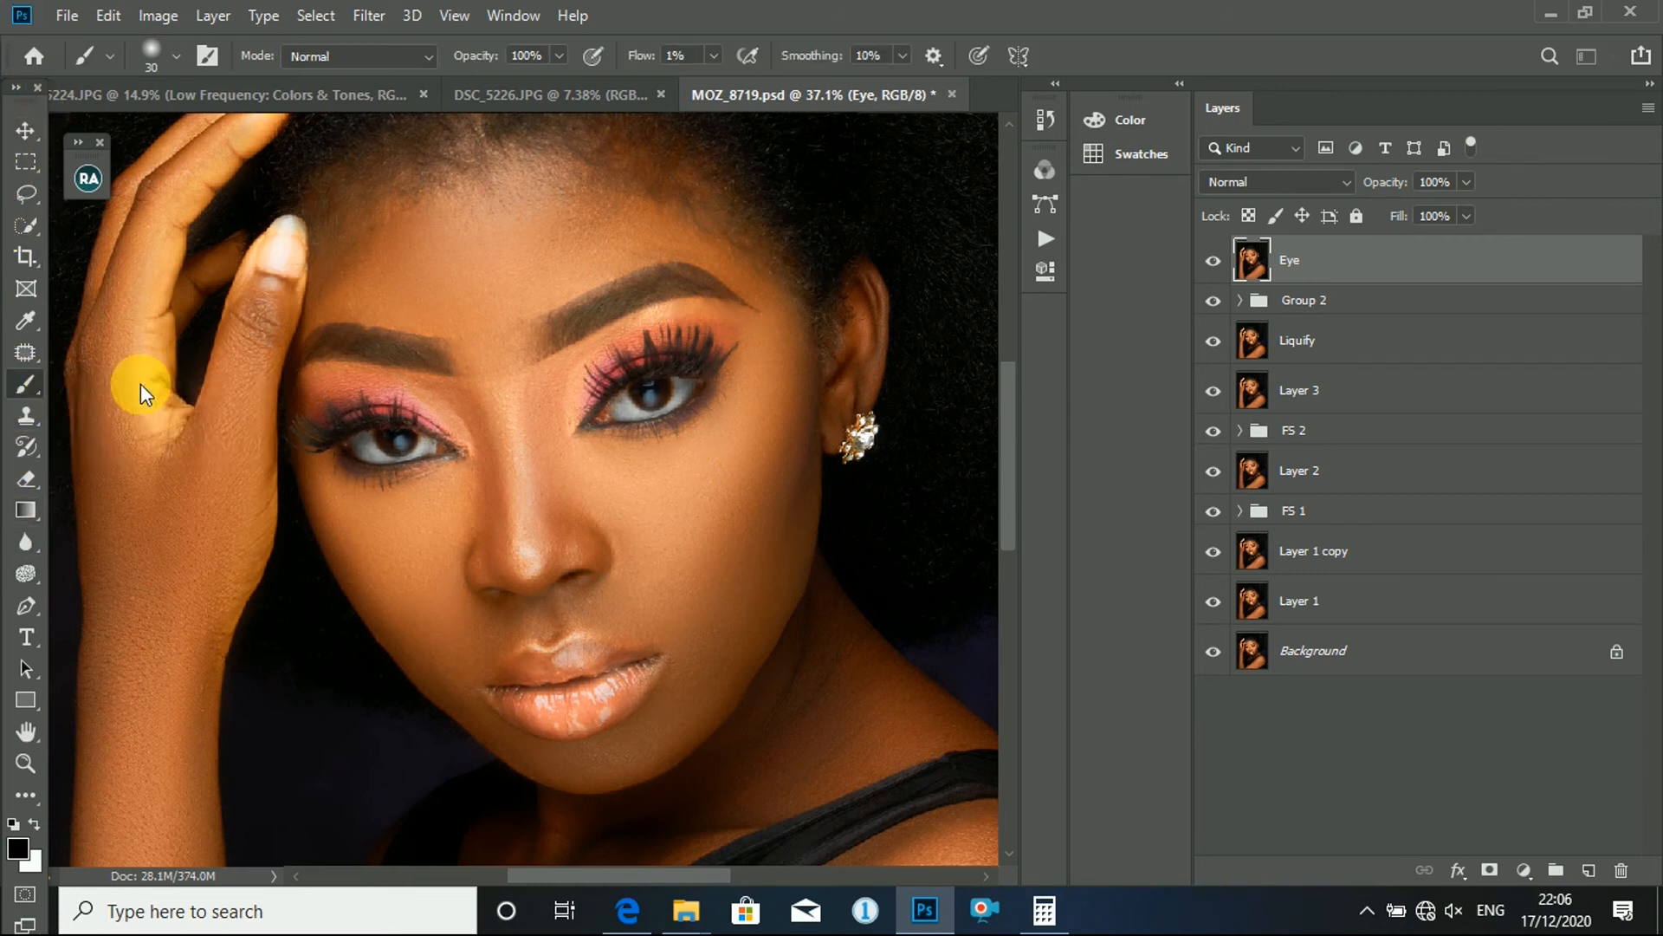
{"action": "left_click", "coordinate": [37, 826]}
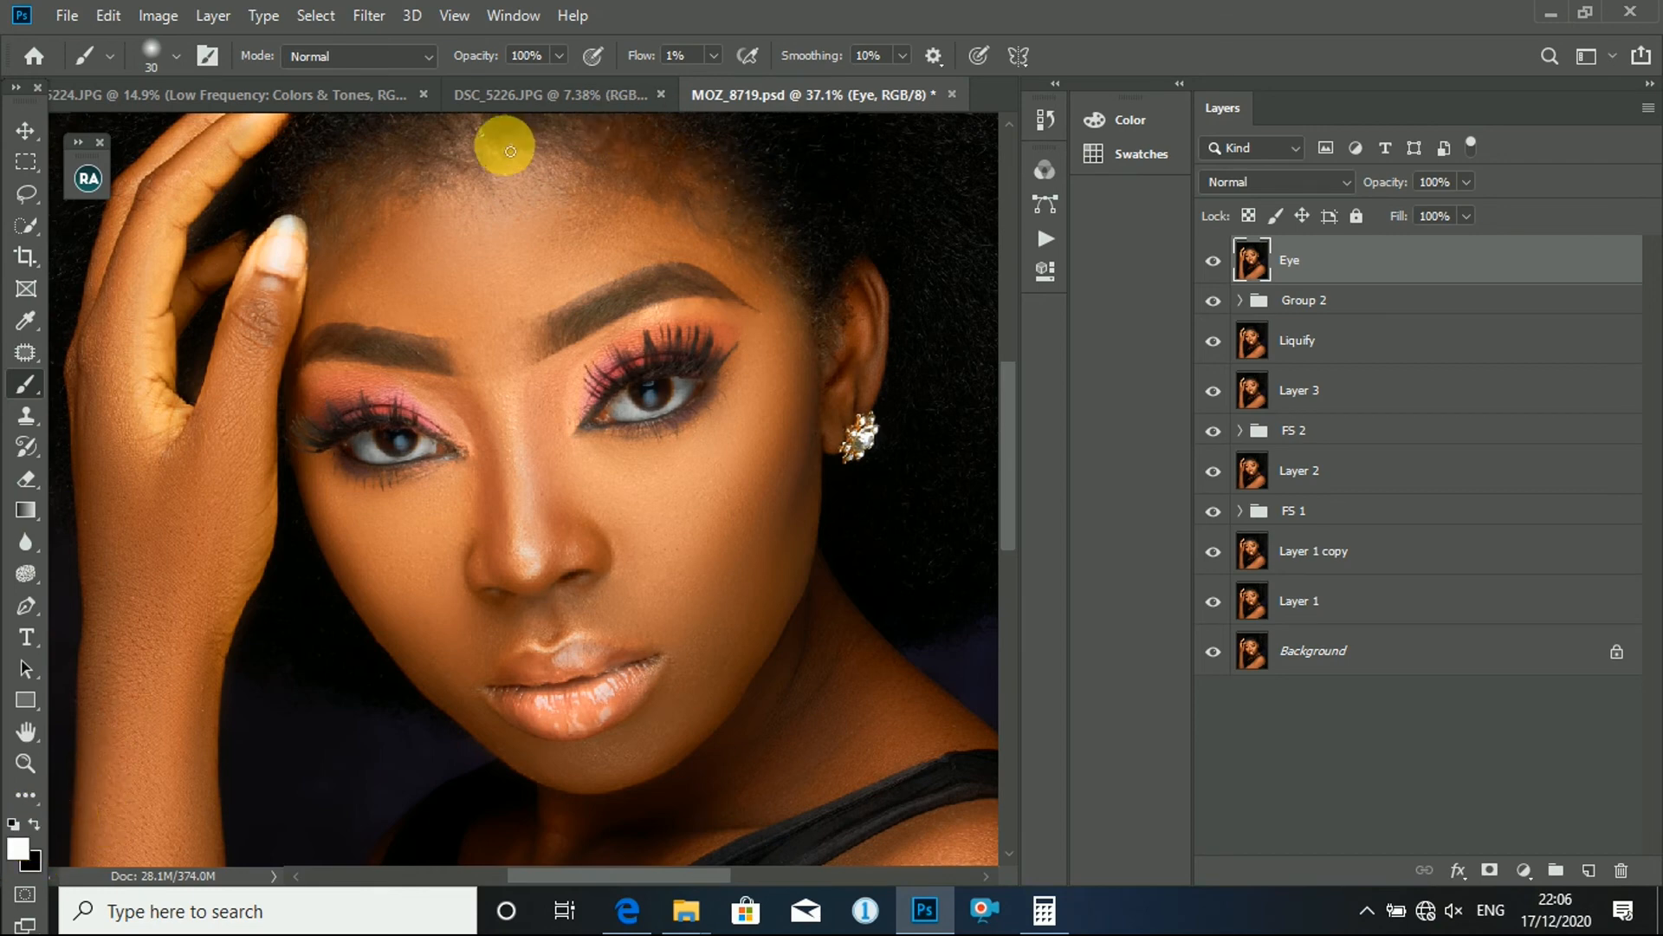
{"action": "scroll", "coordinate": [699, 224], "scroll_direction": "up", "scroll_amount": 1}
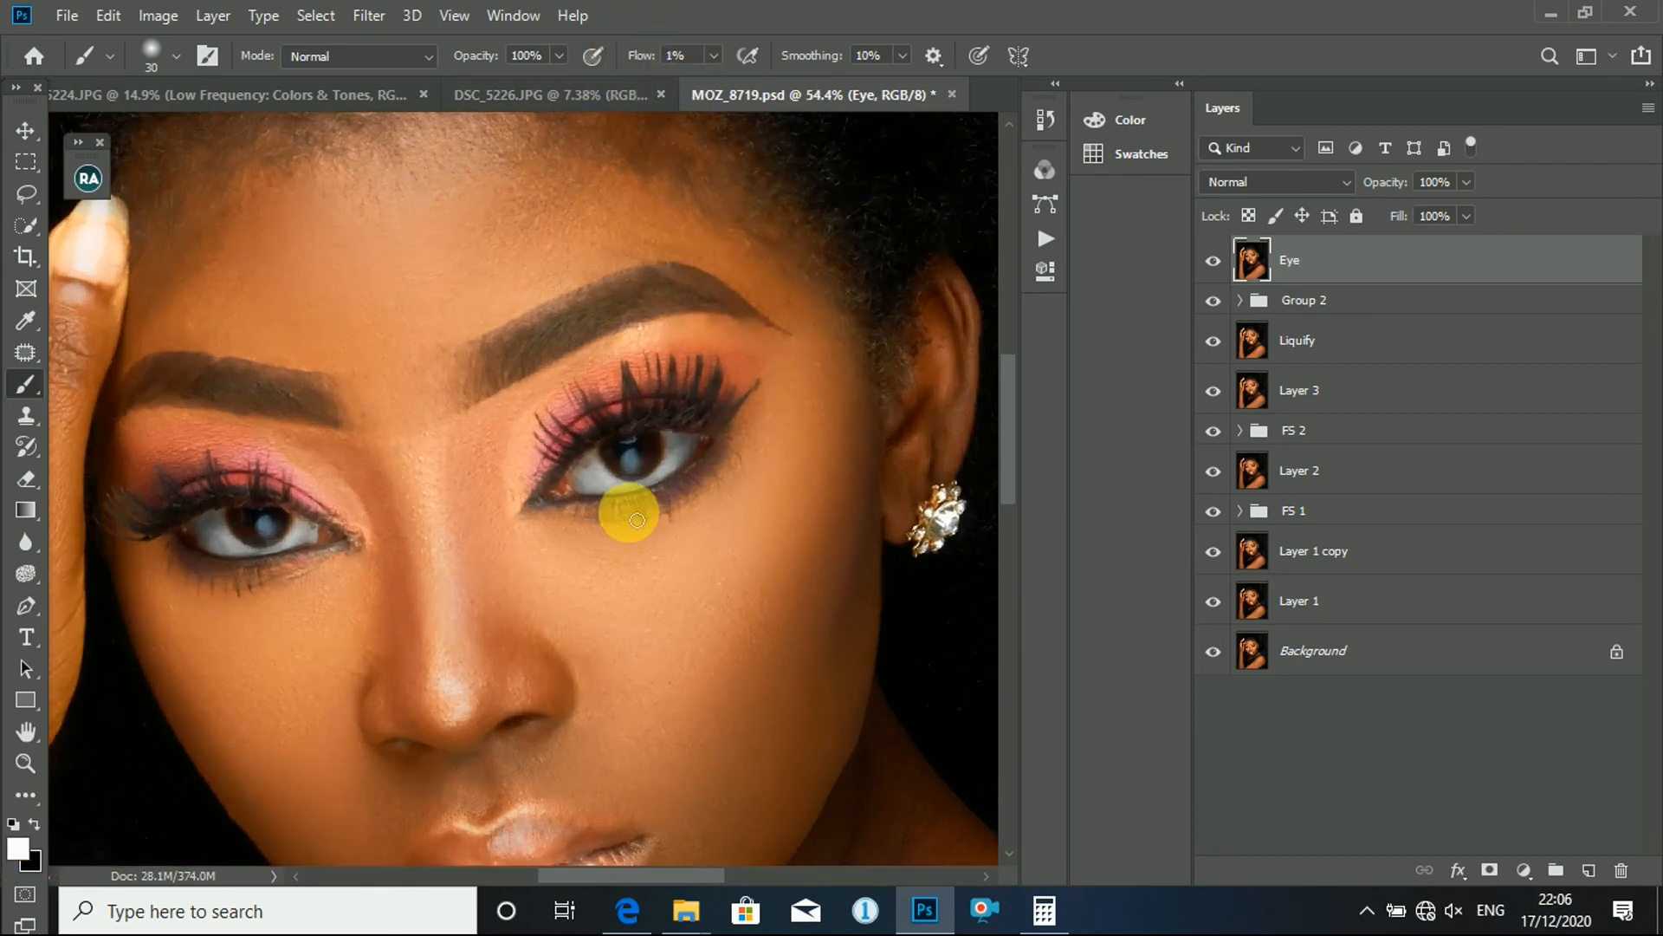
{"action": "scroll", "coordinate": [687, 453], "scroll_direction": "up", "scroll_amount": 4}
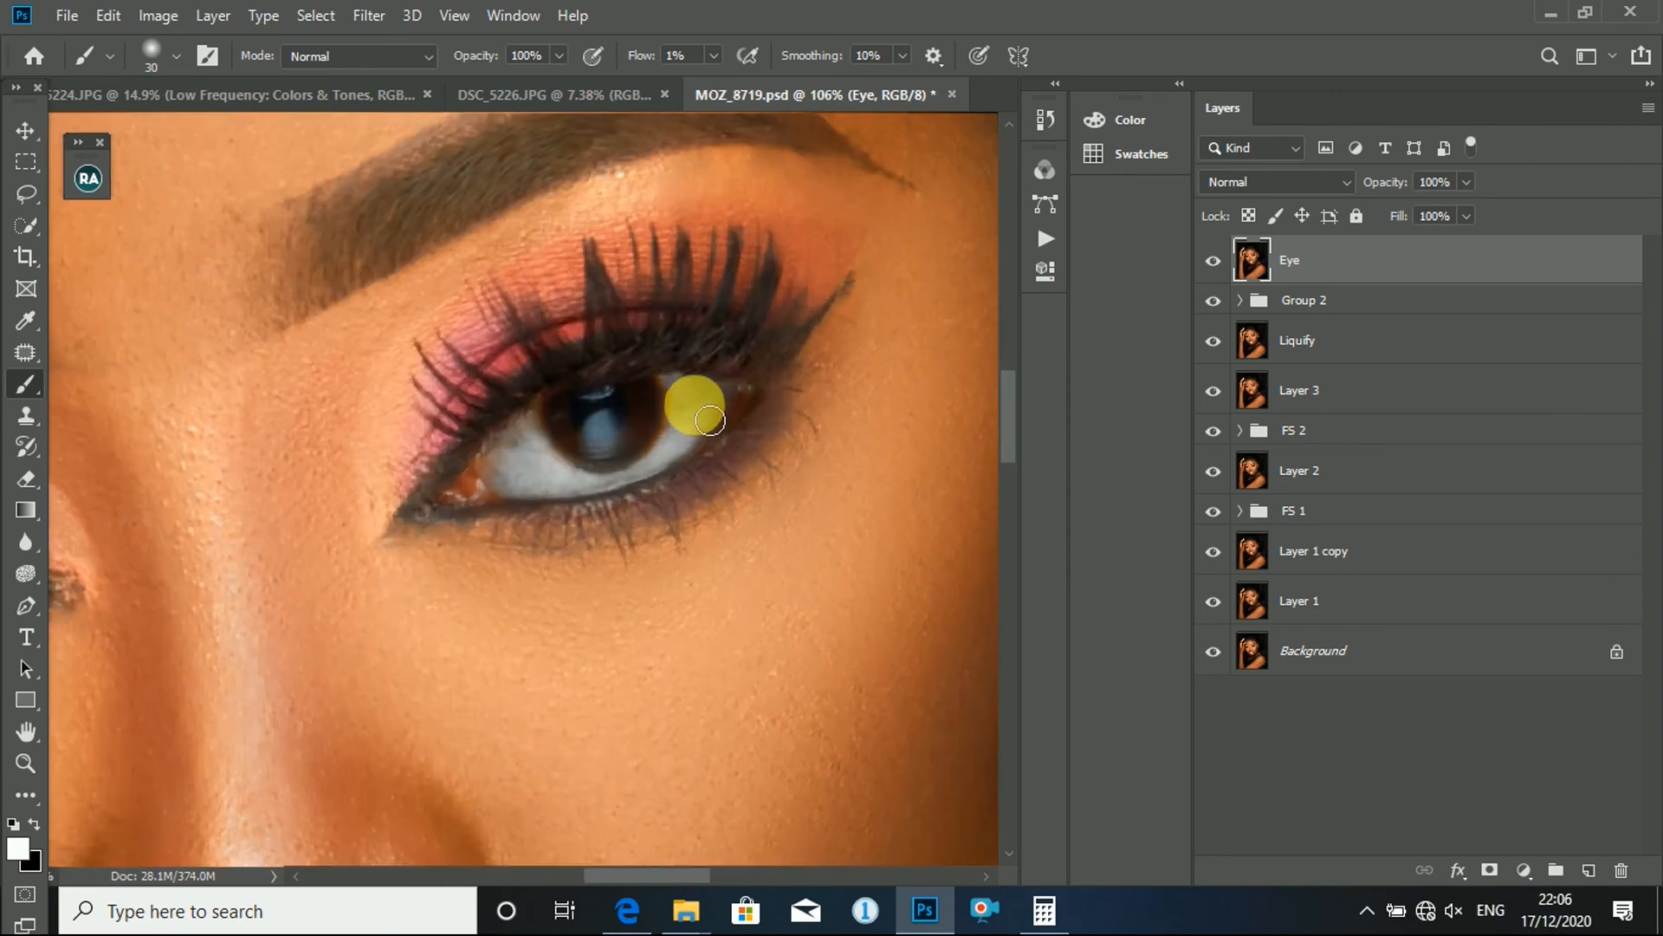
{"action": "mouse_move", "coordinate": [700, 427]}
{"action": "left_mouse_down"}
{"action": "mouse_move", "coordinate": [682, 473]}
{"action": "mouse_move", "coordinate": [561, 510]}
{"action": "mouse_move", "coordinate": [591, 499]}
{"action": "mouse_move", "coordinate": [544, 490]}
{"action": "mouse_move", "coordinate": [542, 453]}
{"action": "left_mouse_up"}
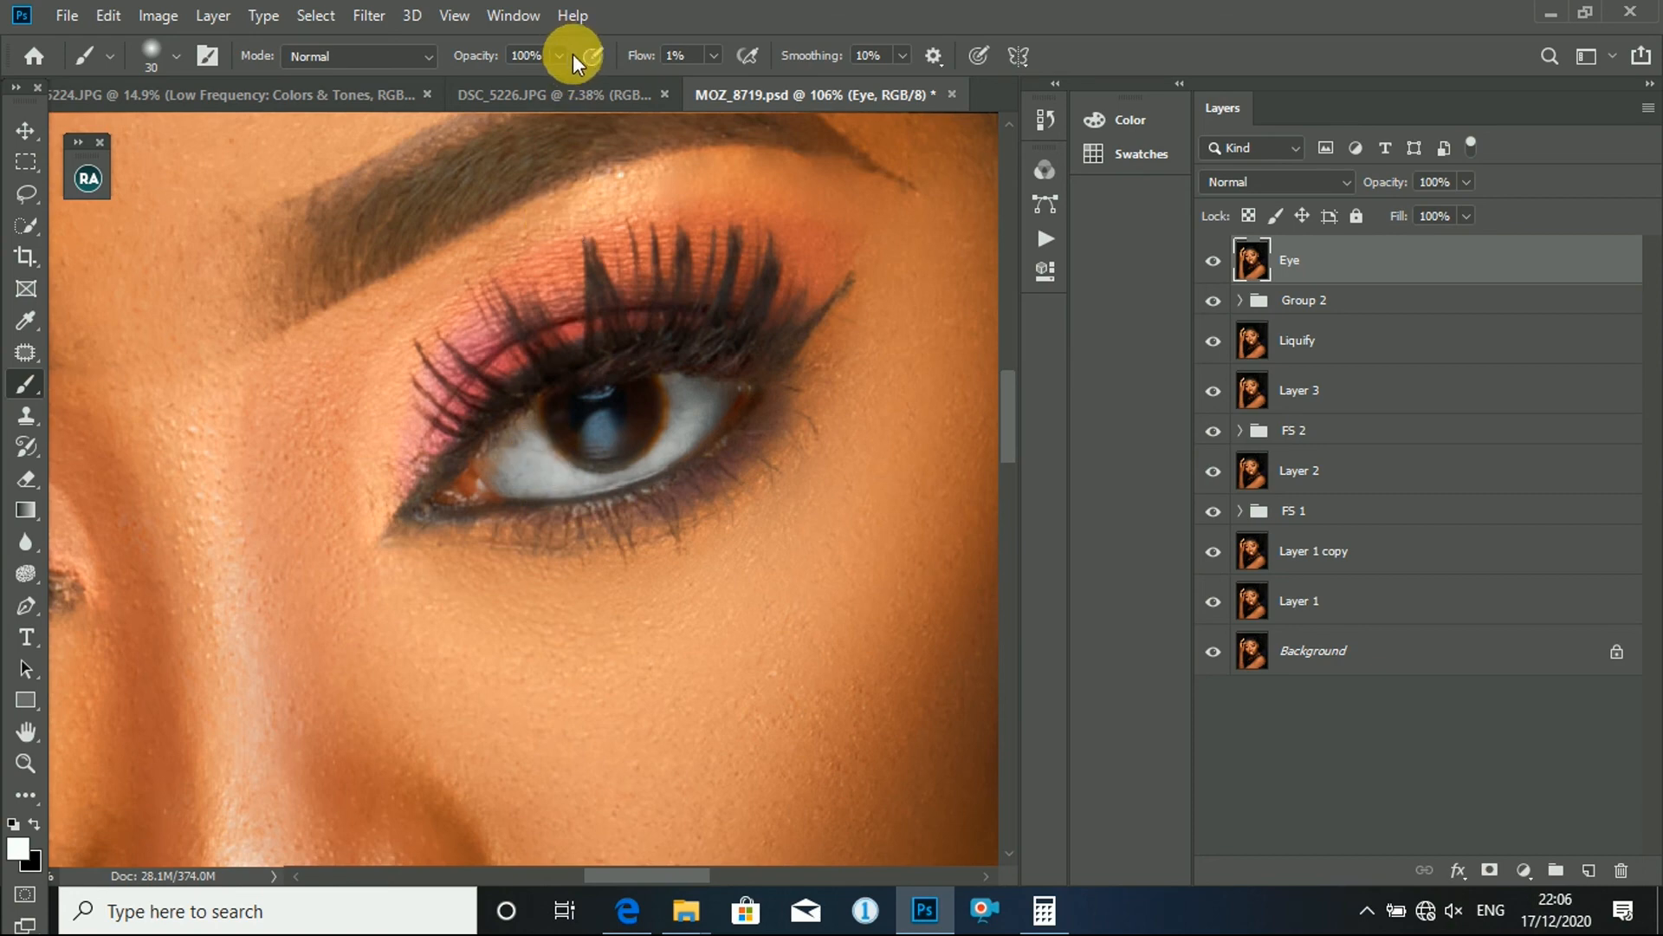
- Raise the brush flow to 3% and paint more white over the whites of both eyes
{"action": "left_click", "coordinate": [712, 56]}
{"action": "left_click_drag", "start_coordinate": [710, 85], "coordinate": [715, 90]}
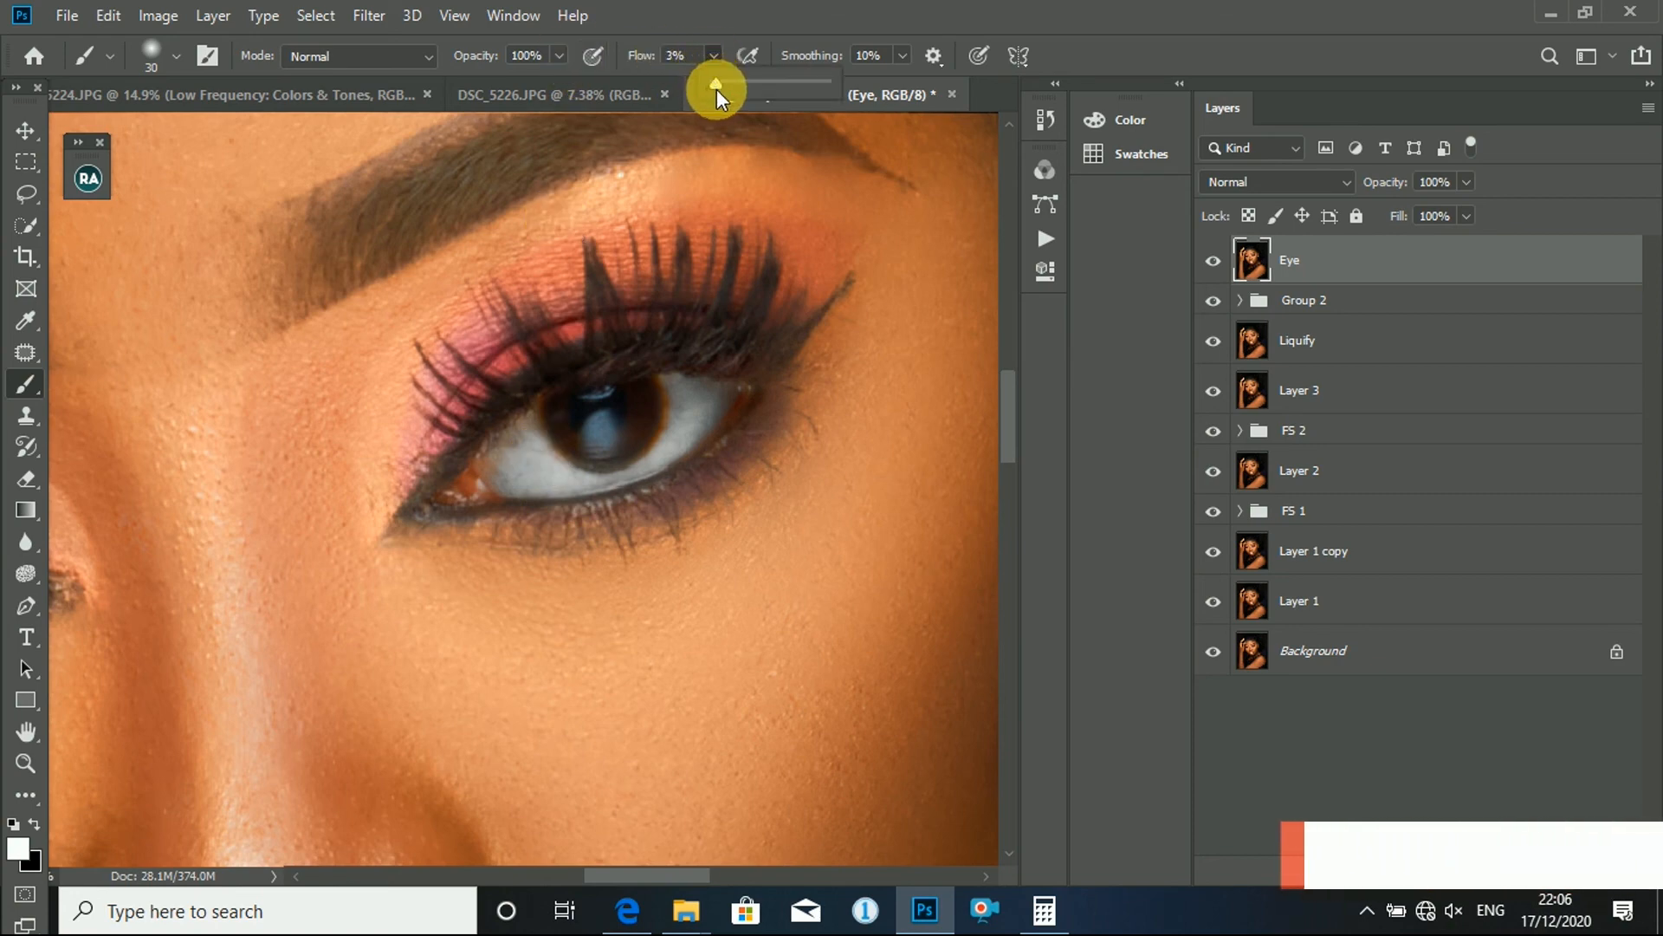
{"action": "mouse_move", "coordinate": [710, 329]}
{"action": "left_mouse_down"}
{"action": "mouse_move", "coordinate": [712, 409]}
{"action": "mouse_move", "coordinate": [687, 396]}
{"action": "mouse_move", "coordinate": [708, 416]}
{"action": "mouse_move", "coordinate": [653, 479]}
{"action": "mouse_move", "coordinate": [553, 495]}
{"action": "mouse_move", "coordinate": [511, 455]}
{"action": "mouse_move", "coordinate": [440, 451]}
{"action": "mouse_move", "coordinate": [901, 276]}
{"action": "left_mouse_up"}
{"action": "mouse_move", "coordinate": [281, 447]}
{"action": "left_mouse_down"}
{"action": "mouse_move", "coordinate": [278, 415]}
{"action": "mouse_move", "coordinate": [390, 390]}
{"action": "mouse_move", "coordinate": [287, 449]}
{"action": "mouse_move", "coordinate": [208, 404]}
{"action": "mouse_move", "coordinate": [243, 433]}
{"action": "mouse_move", "coordinate": [230, 412]}
{"action": "left_mouse_up"}
- Compare the whole portrait with the Eye layer hidden and shown to check the eye whitening
{"action": "scroll", "coordinate": [312, 386], "scroll_direction": "down", "scroll_amount": 15}
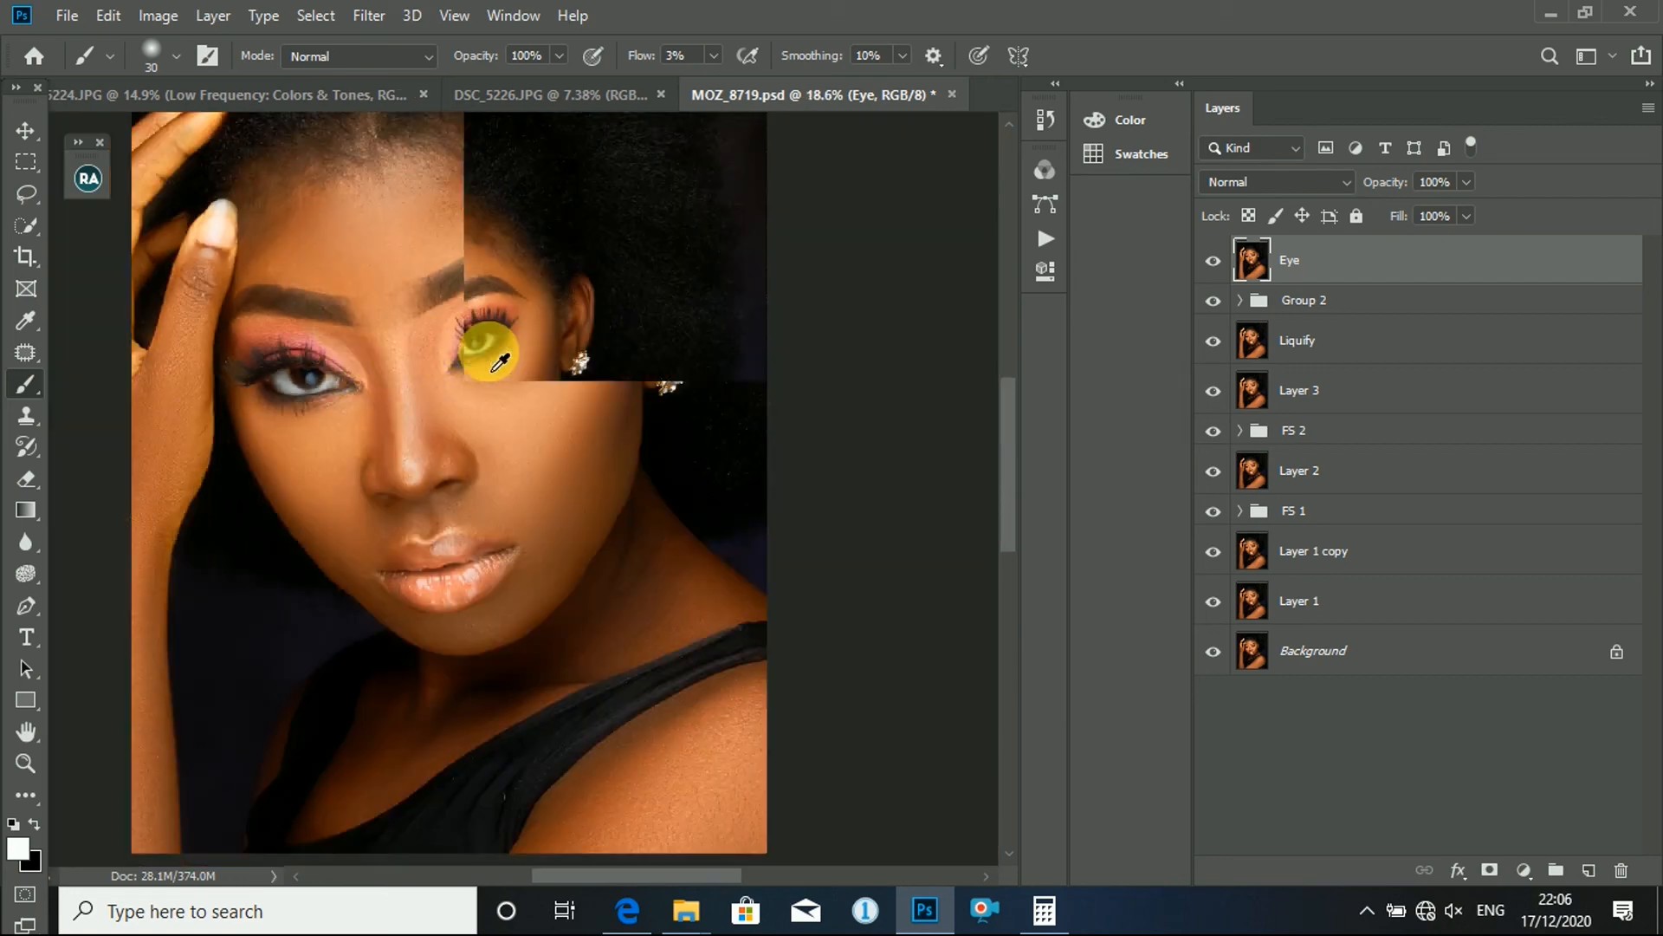
{"action": "scroll", "coordinate": [495, 459], "scroll_direction": "up", "scroll_amount": 2}
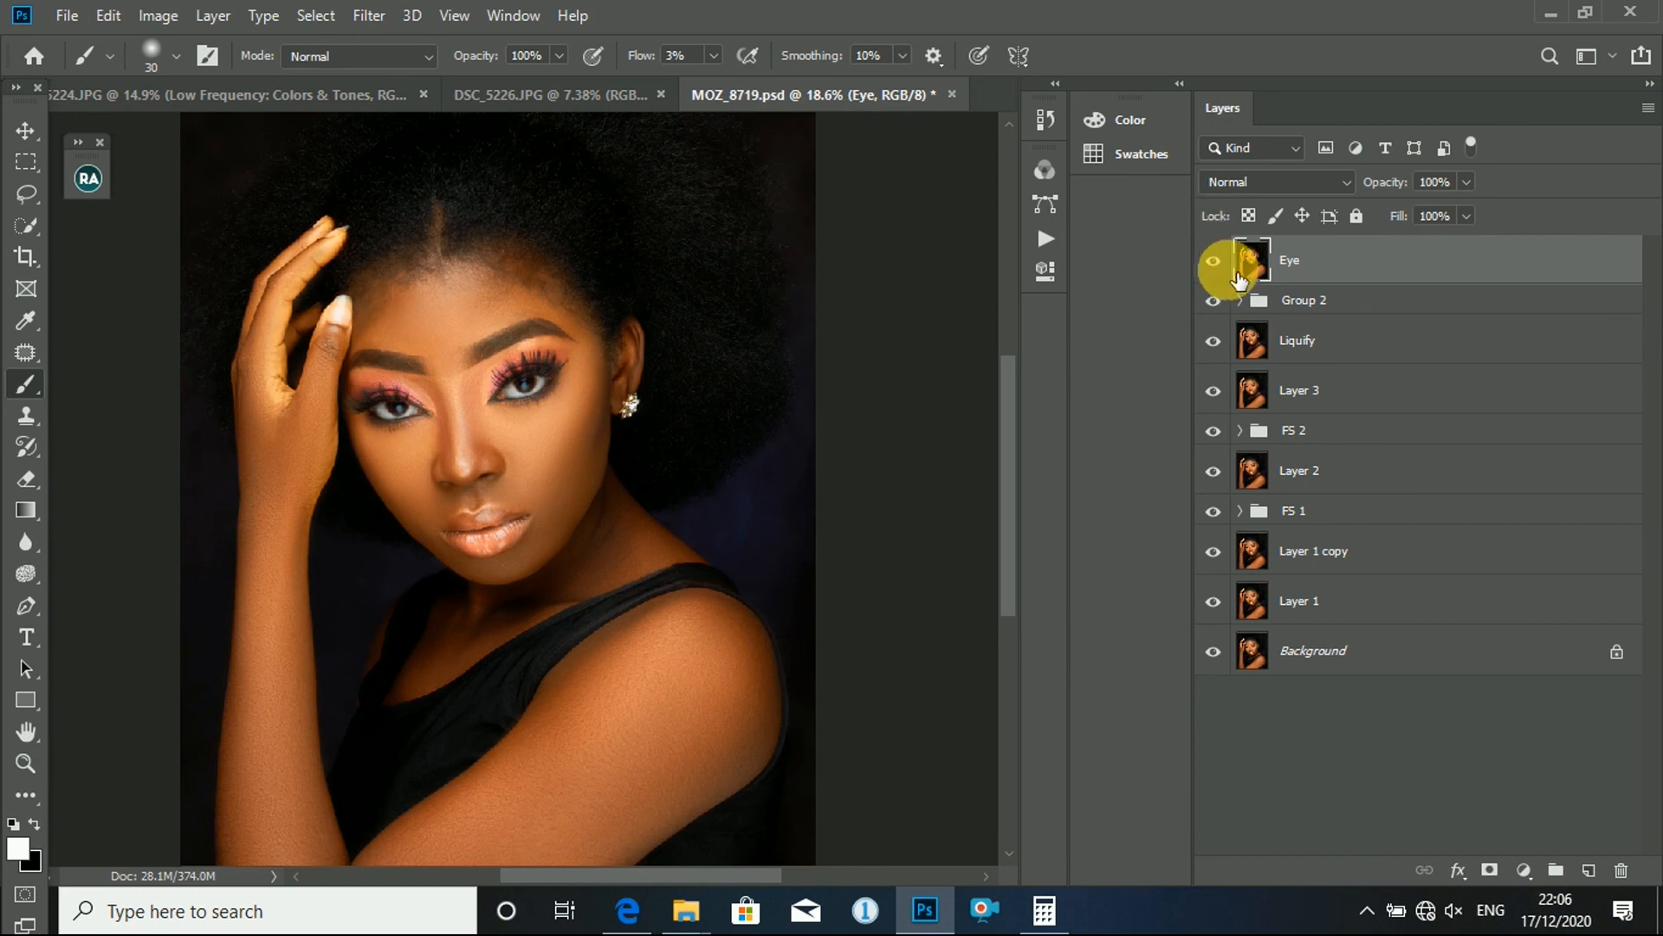
{"action": "left_click", "coordinate": [1215, 263]}
{"action": "left_click", "coordinate": [1234, 274]}
{"action": "left_click", "coordinate": [1217, 261]}
{"action": "left_click", "coordinate": [1219, 260]}
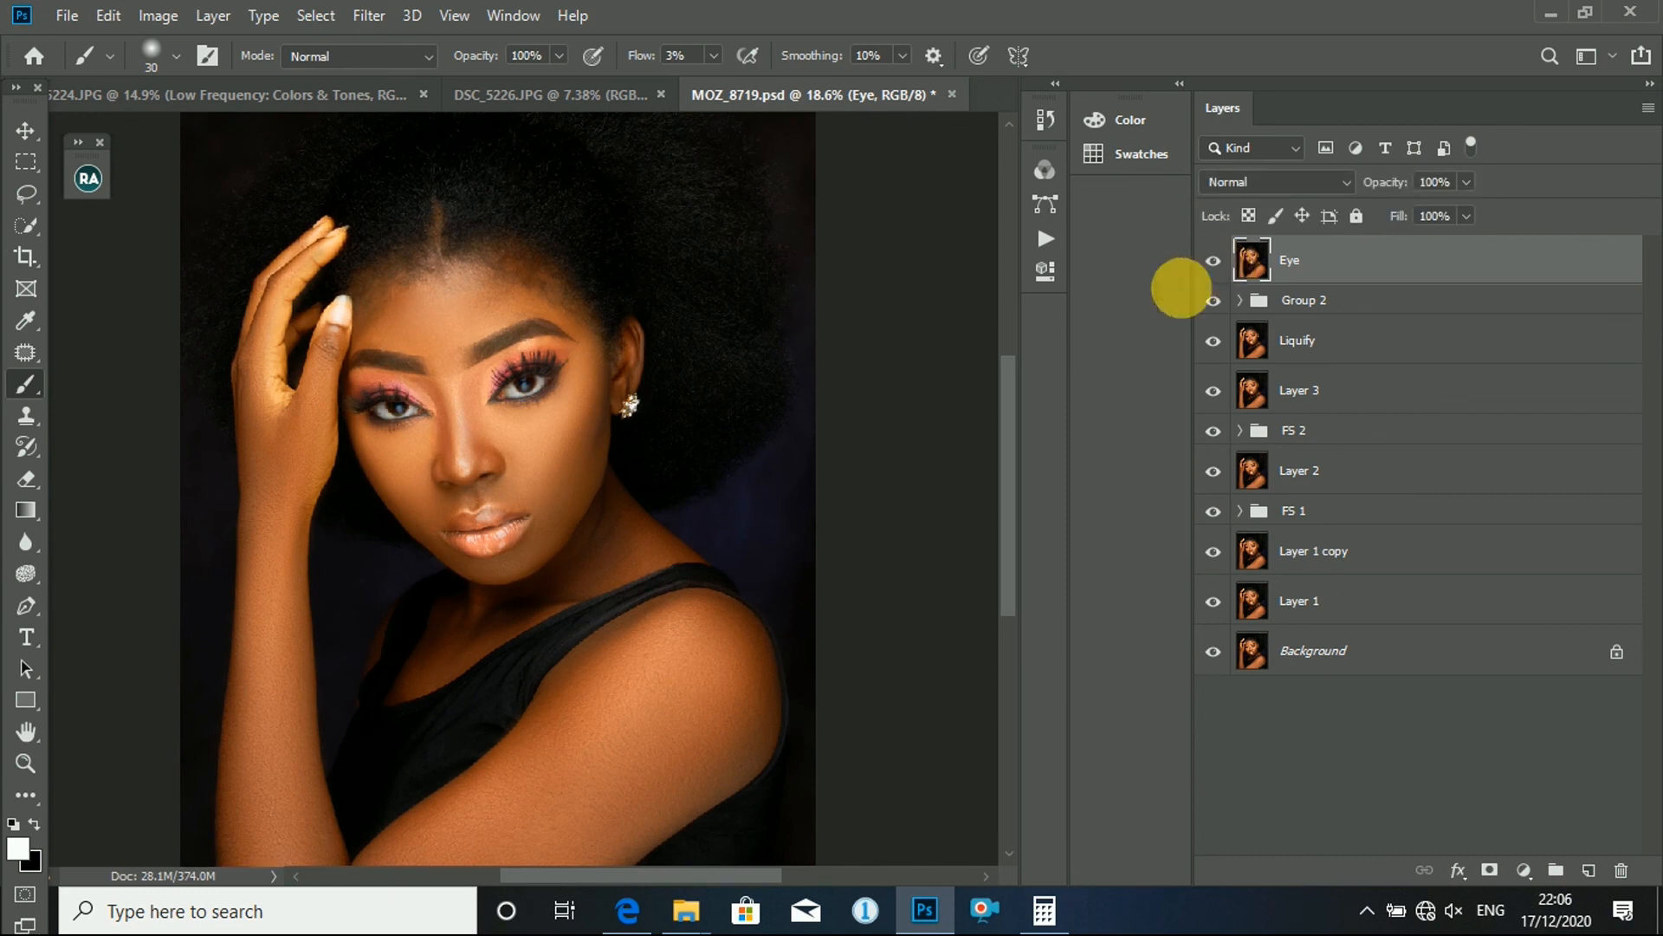
{"action": "scroll", "coordinate": [464, 461], "scroll_direction": "up", "scroll_amount": 3}
{"action": "scroll", "coordinate": [716, 373], "scroll_direction": "down", "scroll_amount": 4}
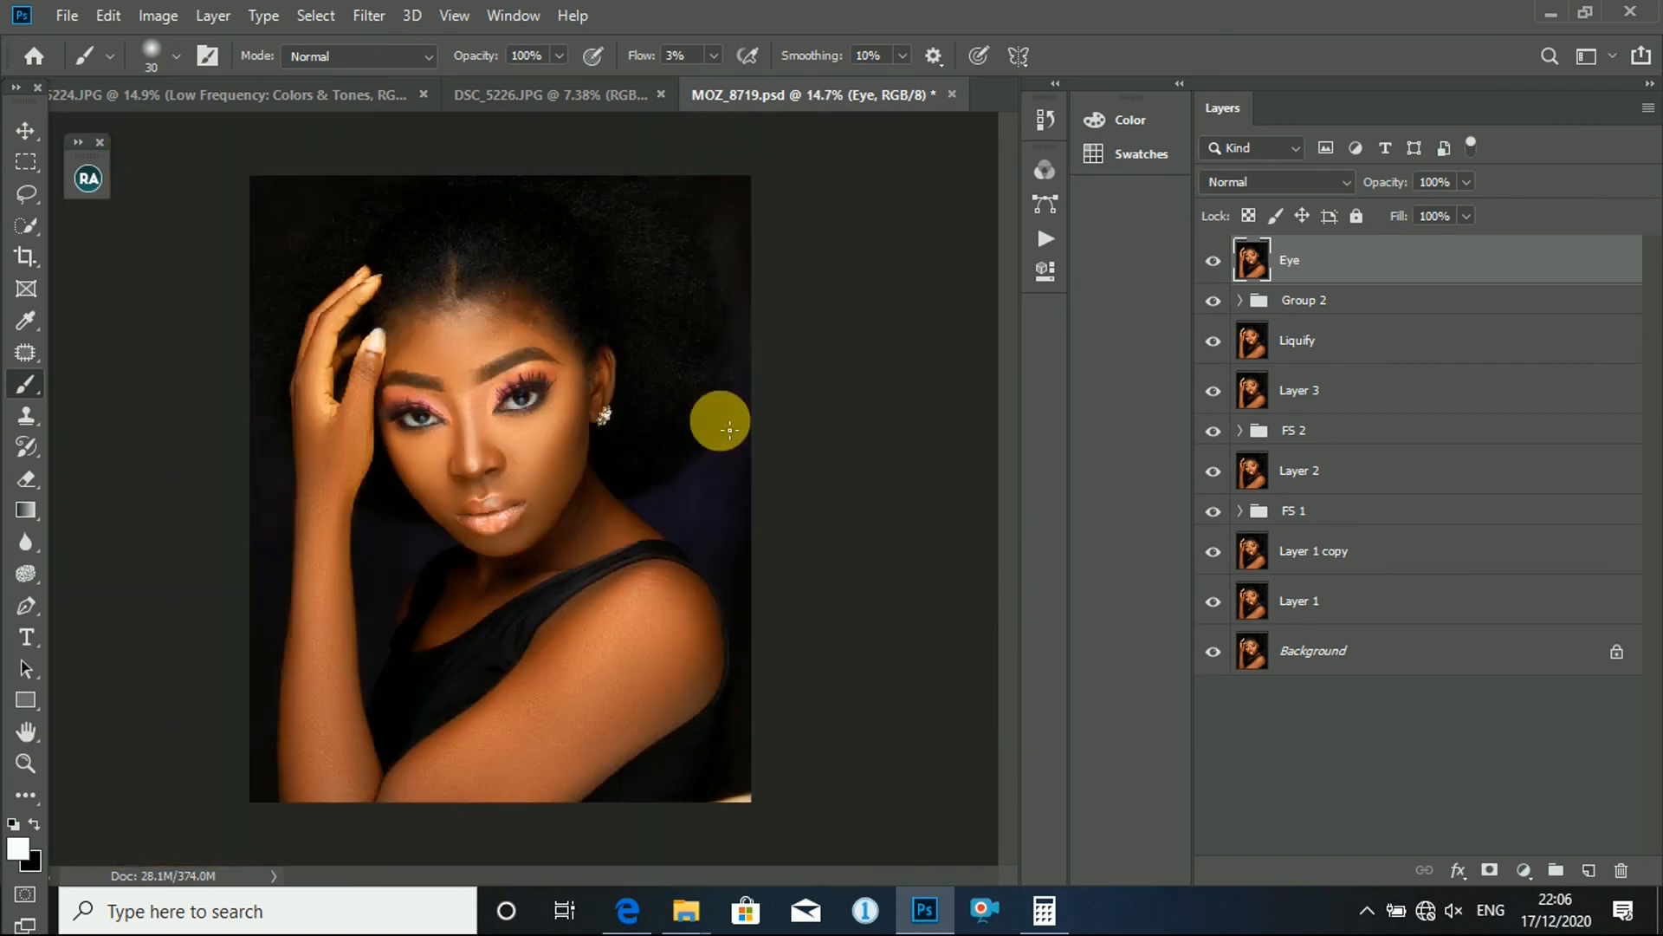